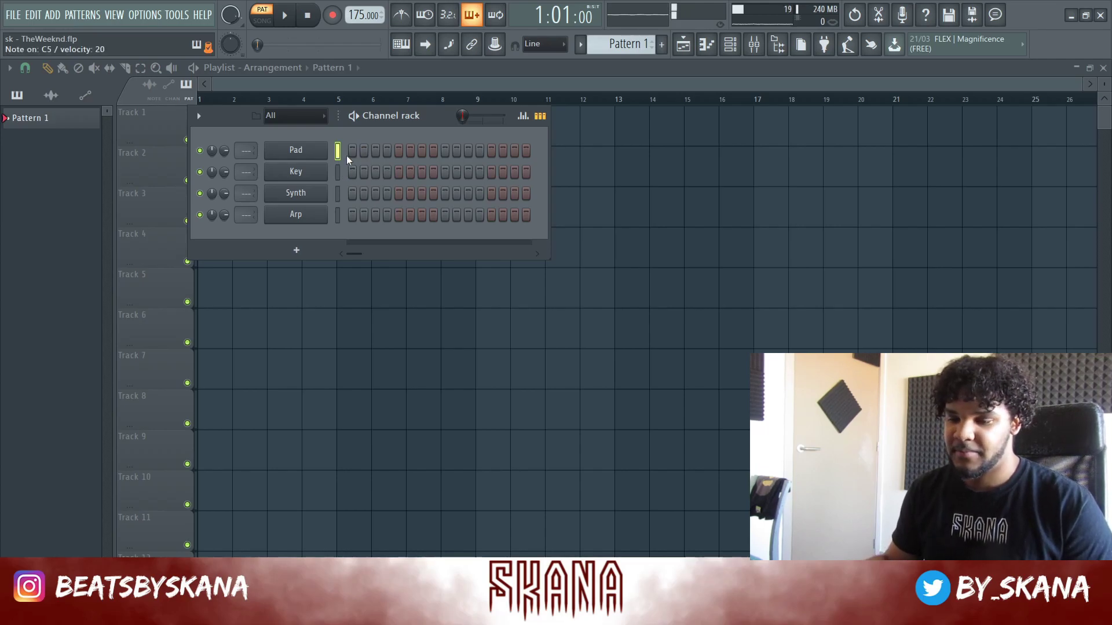
Open the Pad channel's piano roll and place D4 and E4 notes about half a bar long in bar 1
click(337, 171)
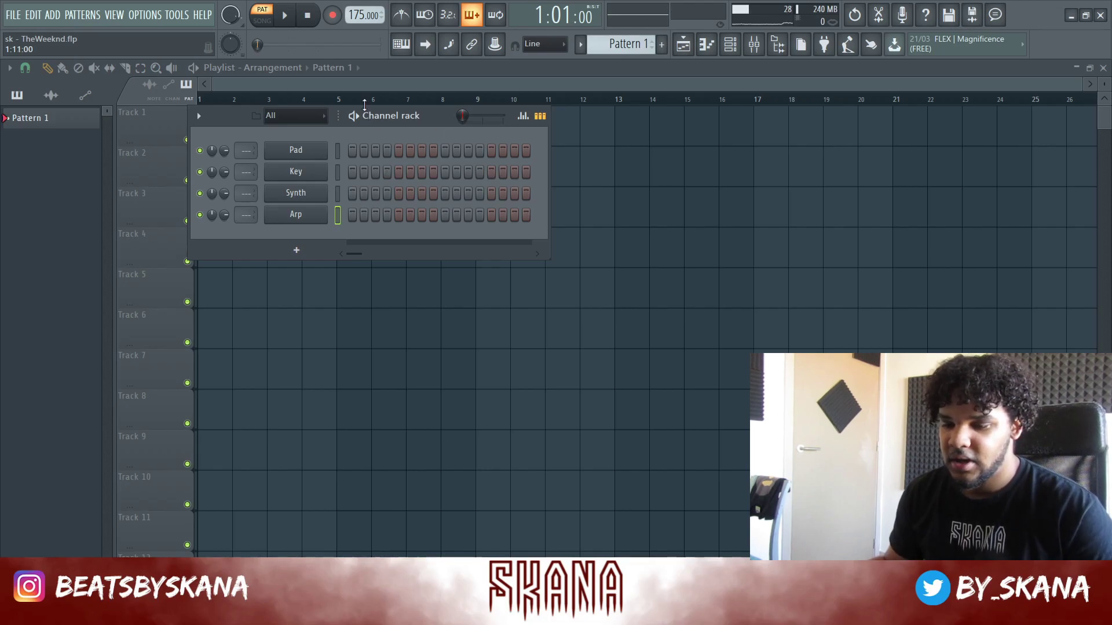
drag(431, 108, 406, 132)
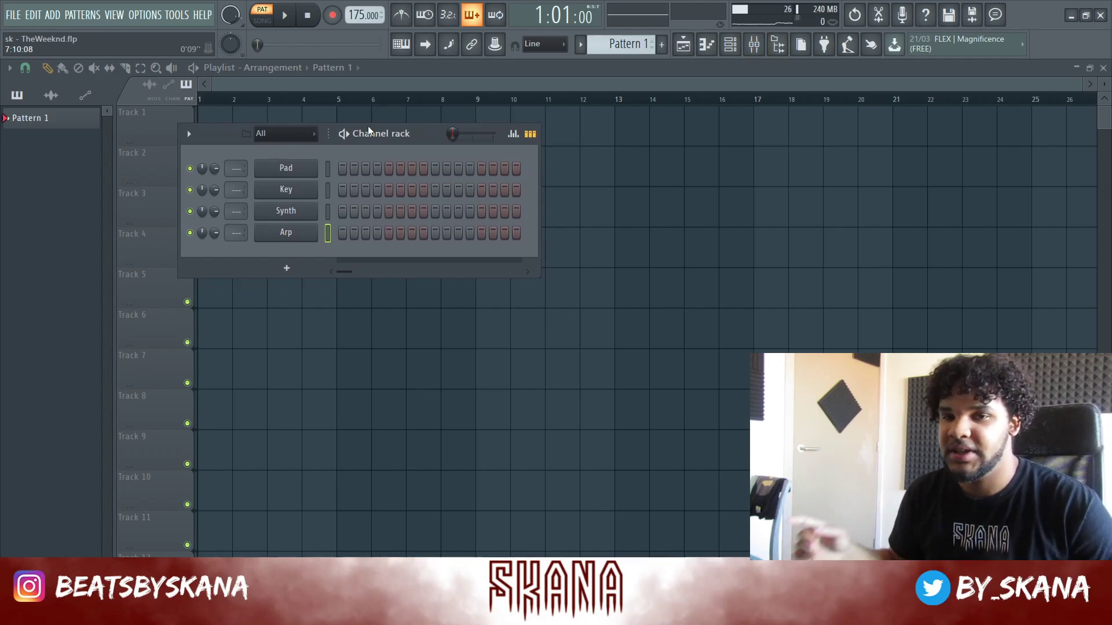
key(F7)
mouse_move(84, 293)
mouse_down()
mouse_move(94, 253)
mouse_move(113, 302)
mouse_up()
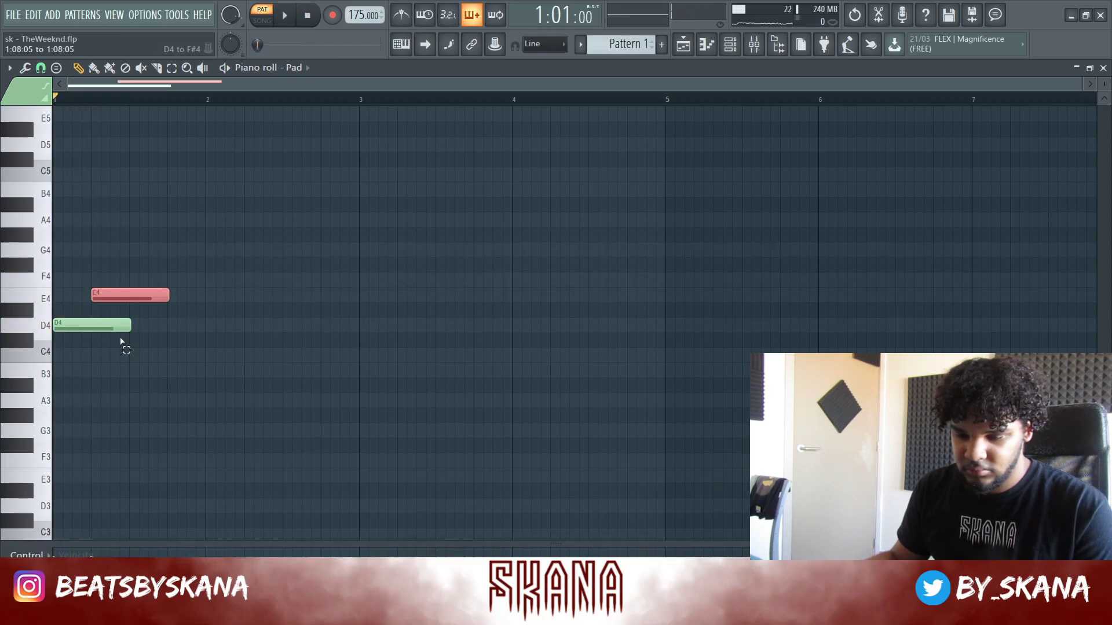
key(space)
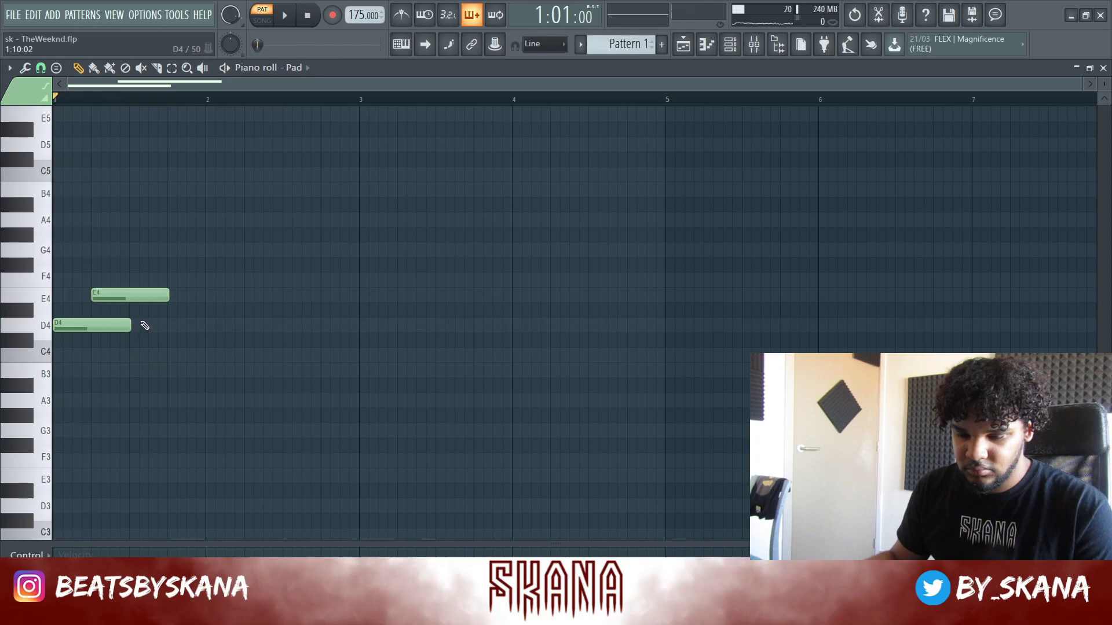
key(space)
key(space)
Add an A4 note and stack the notes at the start of bar 1 as a D4, F#4, A4 chord
drag(129, 264, 124, 210)
key(space)
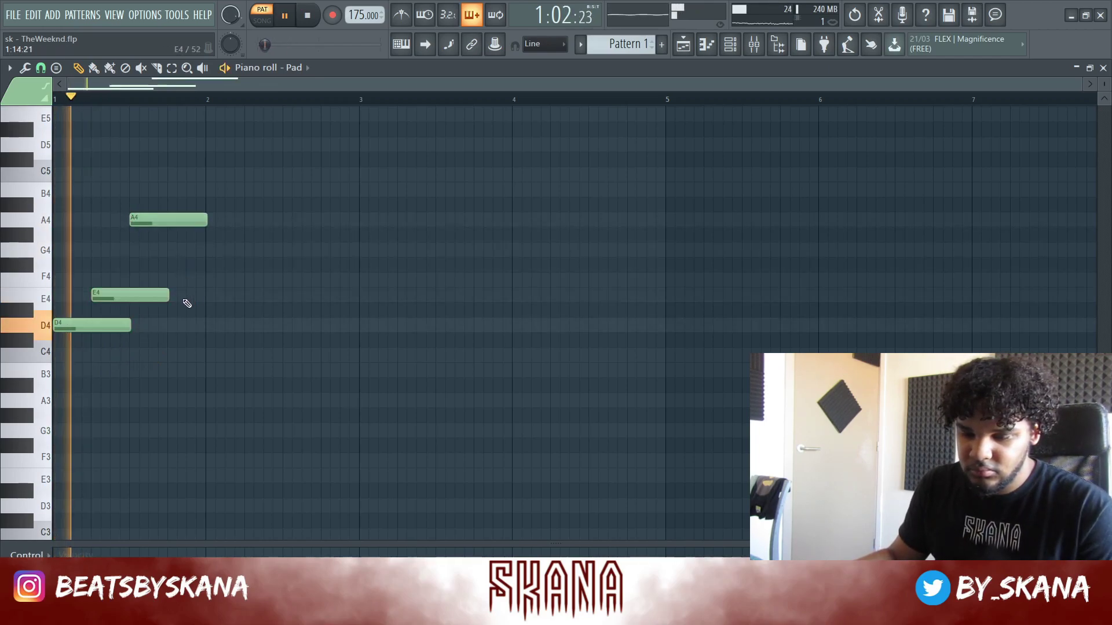
key(space)
drag(149, 290, 102, 261)
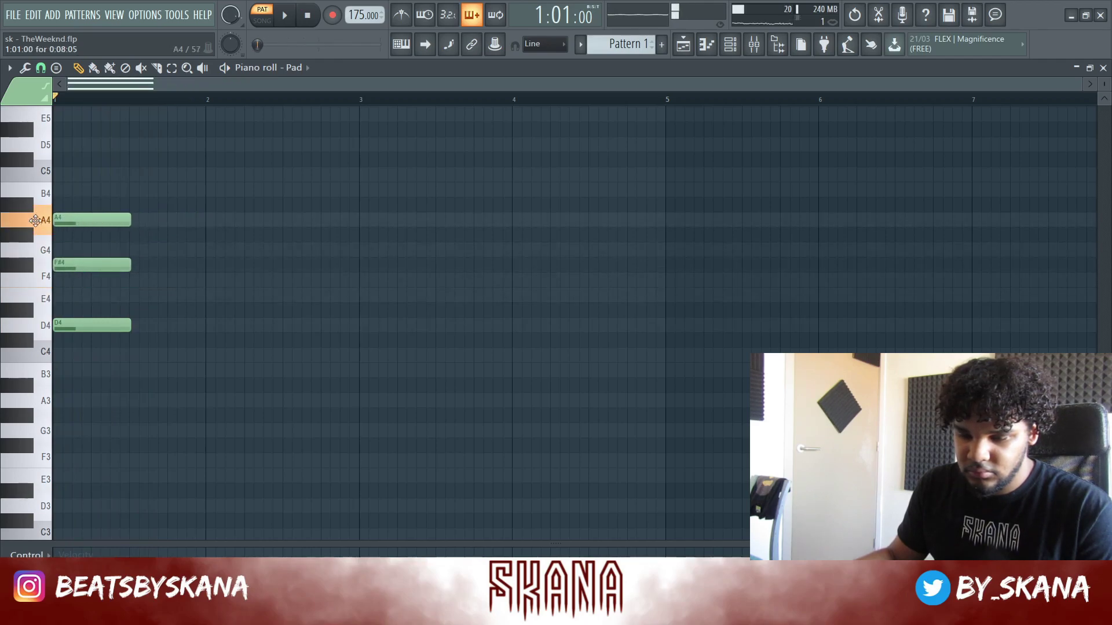
Lower the chord's top note to G#4 and replace its middle note with F4
drag(36, 219, 44, 240)
click(78, 297)
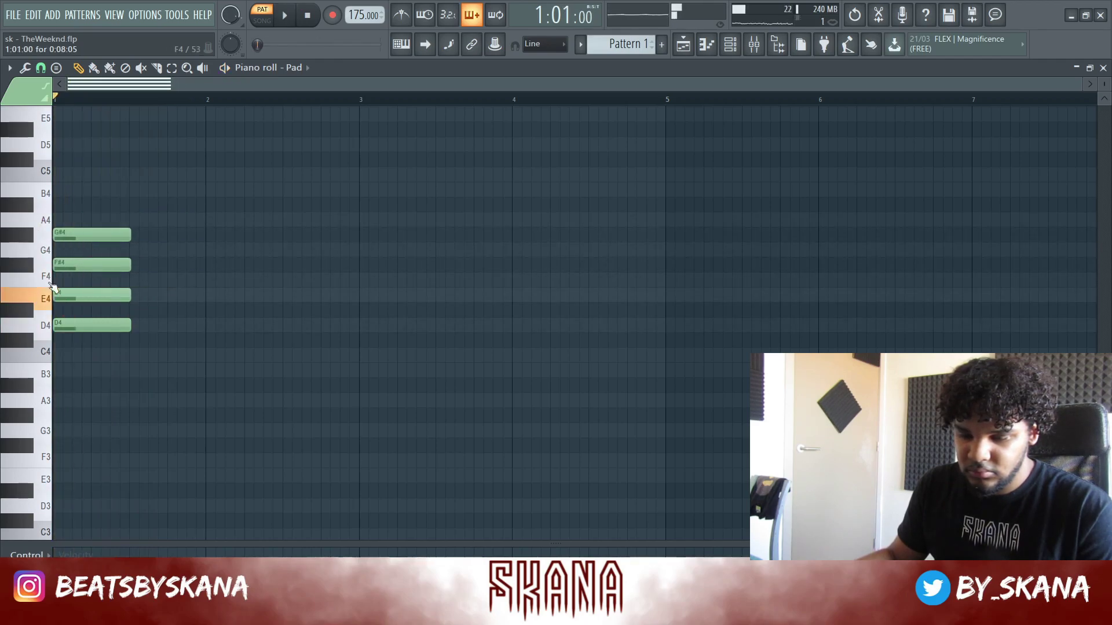
right_click(82, 268)
key(space)
drag(88, 288, 45, 289)
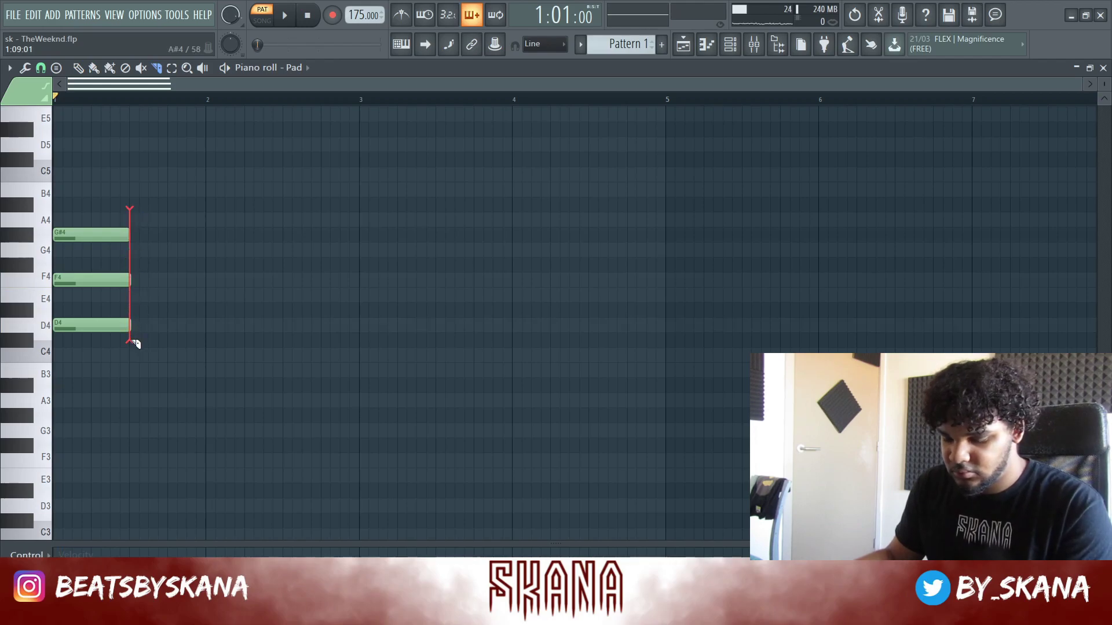
Slice the chord's note ends to exactly half a bar and raise the top note to A4
drag(135, 344, 135, 344)
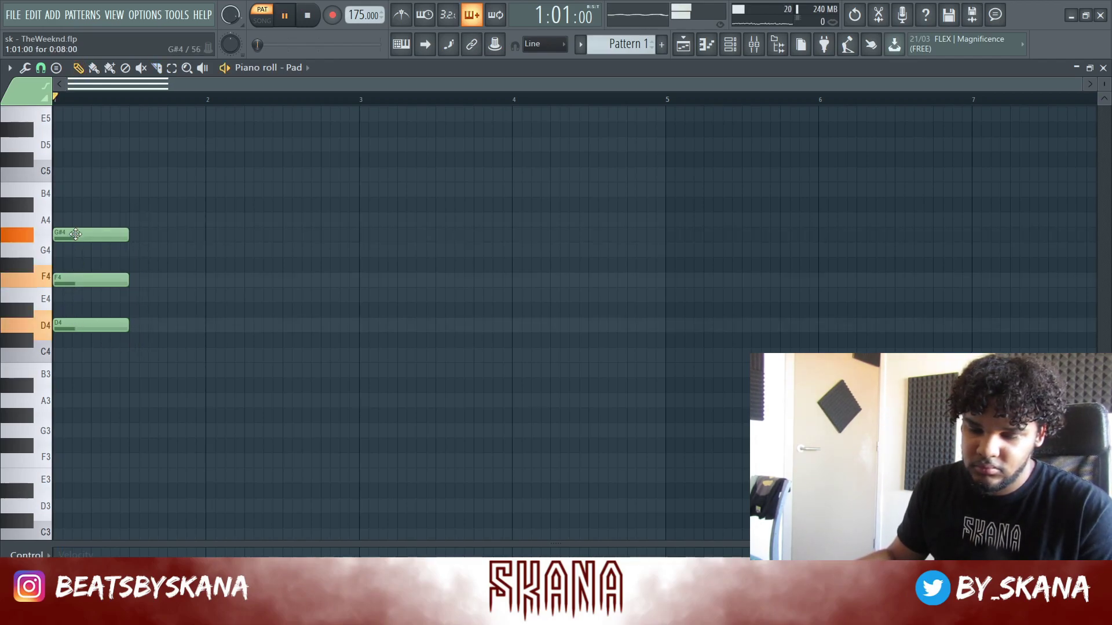
key(space)
key(space)
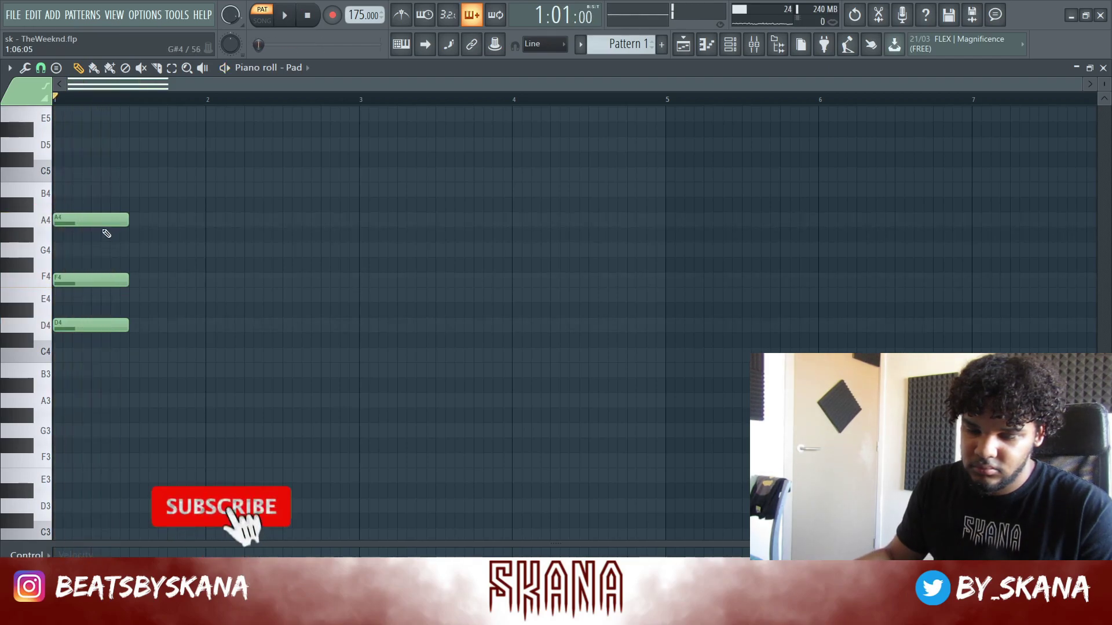
Revoice the upper part of the bar 1 chord as C5, E5 and A5 above D4 and F4
click(90, 188)
drag(90, 187, 35, 140)
key(space)
key(space)
key(space)
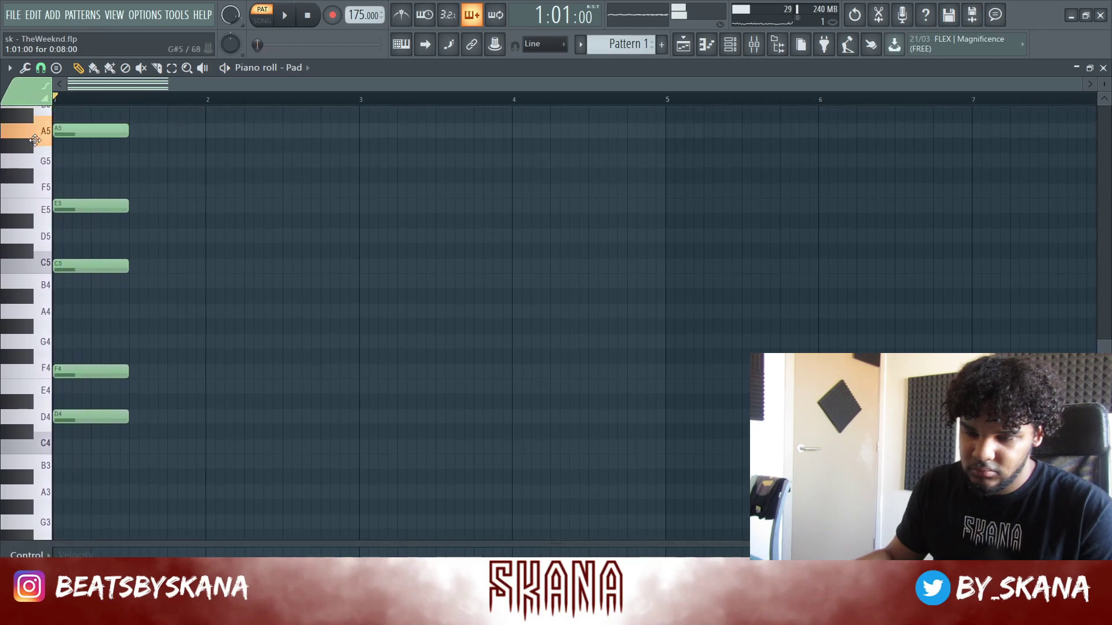
key(space)
Extend the chord to one bar and duplicate it into bar 2 with upper notes G5, D#5 and A#4
key(ctrl+a)
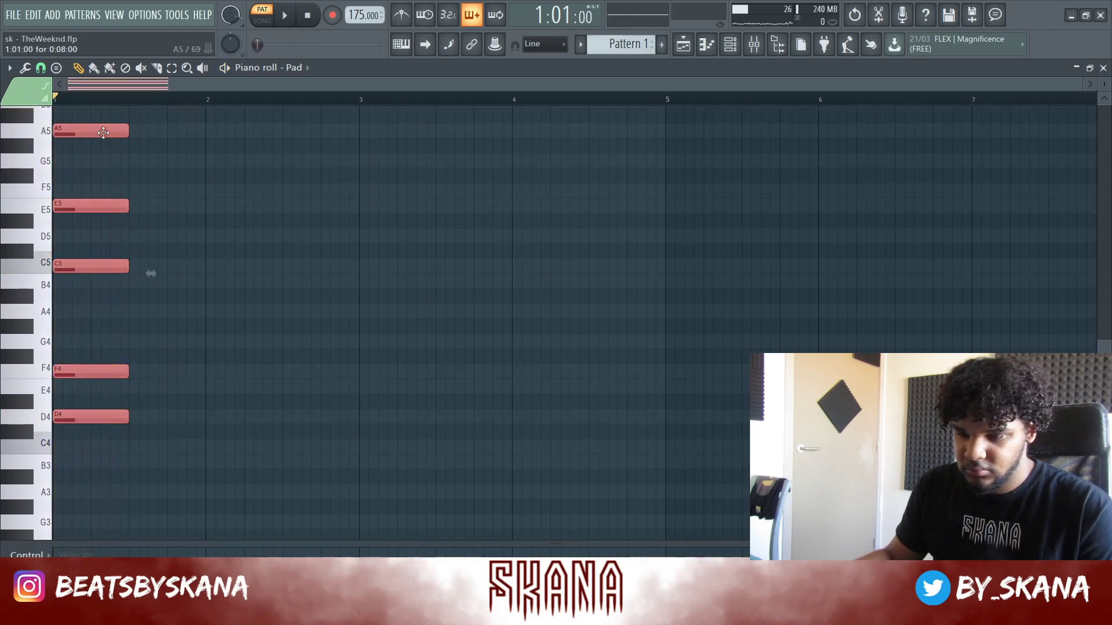
drag(128, 131, 198, 136)
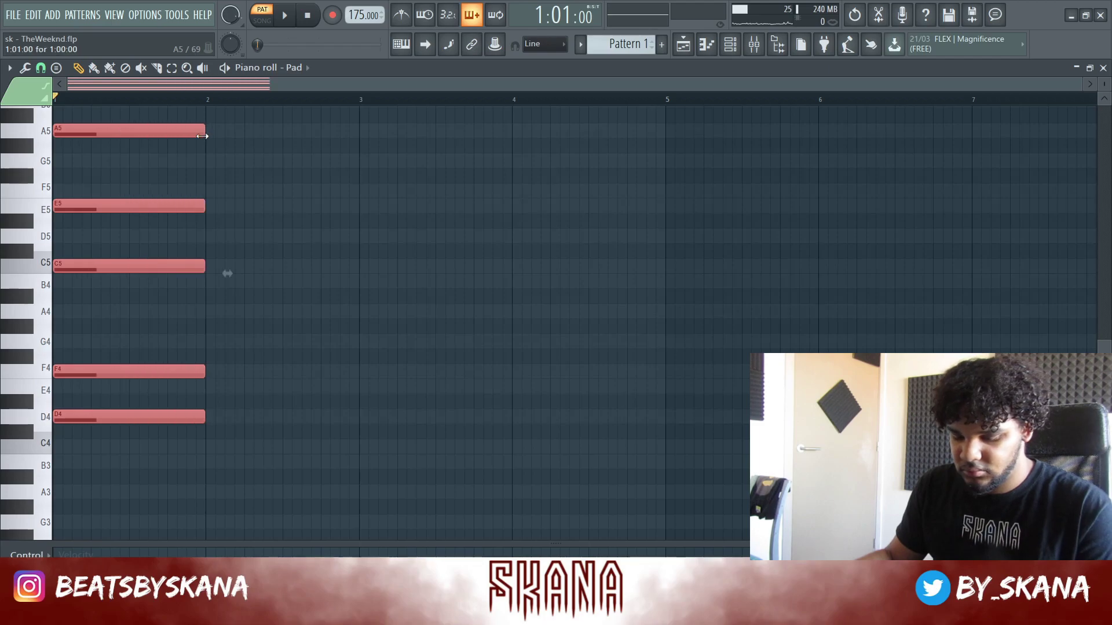
key(ctrl+b)
click(293, 149)
drag(293, 132, 293, 158)
key(space)
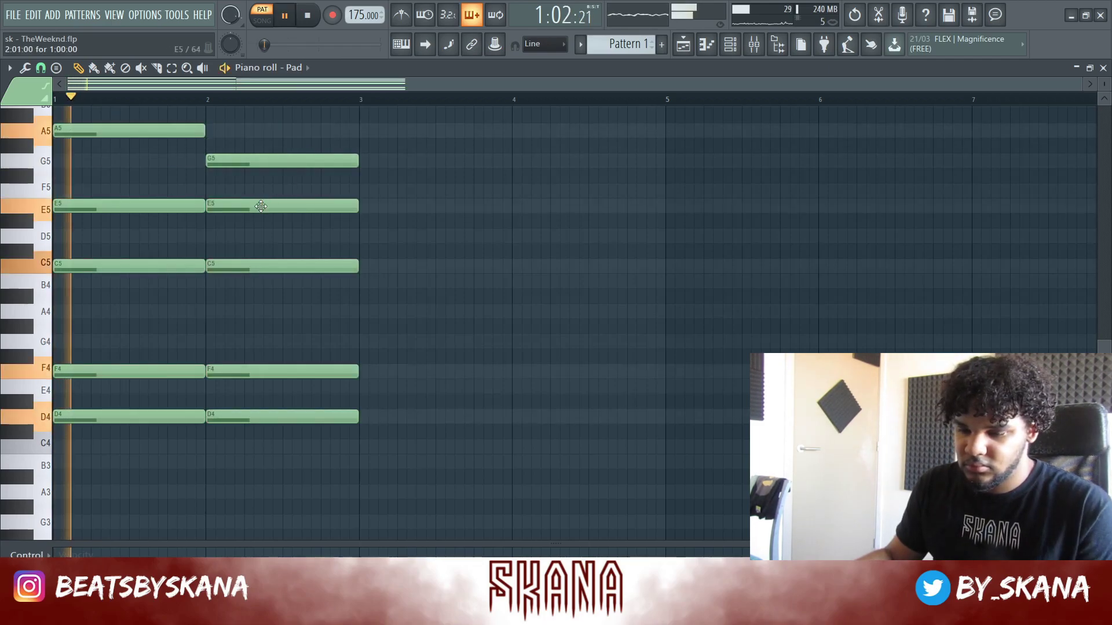
drag(243, 208, 244, 223)
key(space)
drag(252, 267, 255, 297)
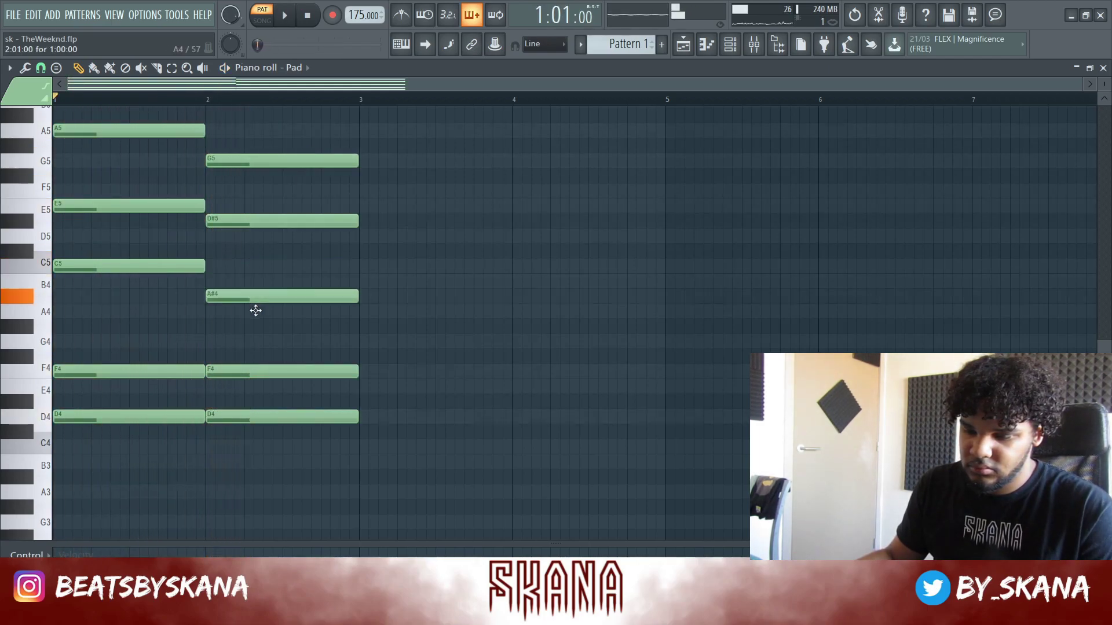
Delete the five duplicated chord notes in bar 2
right_click(282, 160)
right_click(278, 220)
right_click(278, 296)
right_click(280, 371)
right_click(280, 417)
Extend the opening chord to one and a half bars and duplicate it after itself with upper notes G5, D5 and A4
drag(218, 466, 168, 140)
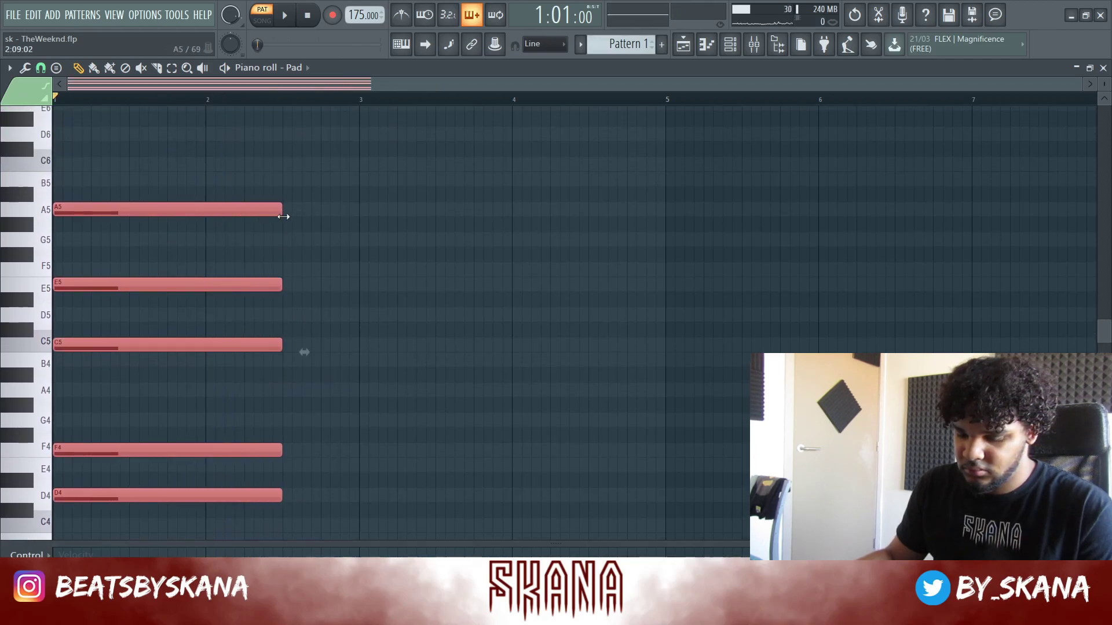
key(ctrl+b)
click(327, 249)
drag(313, 207, 313, 231)
drag(311, 290, 315, 393)
key(space)
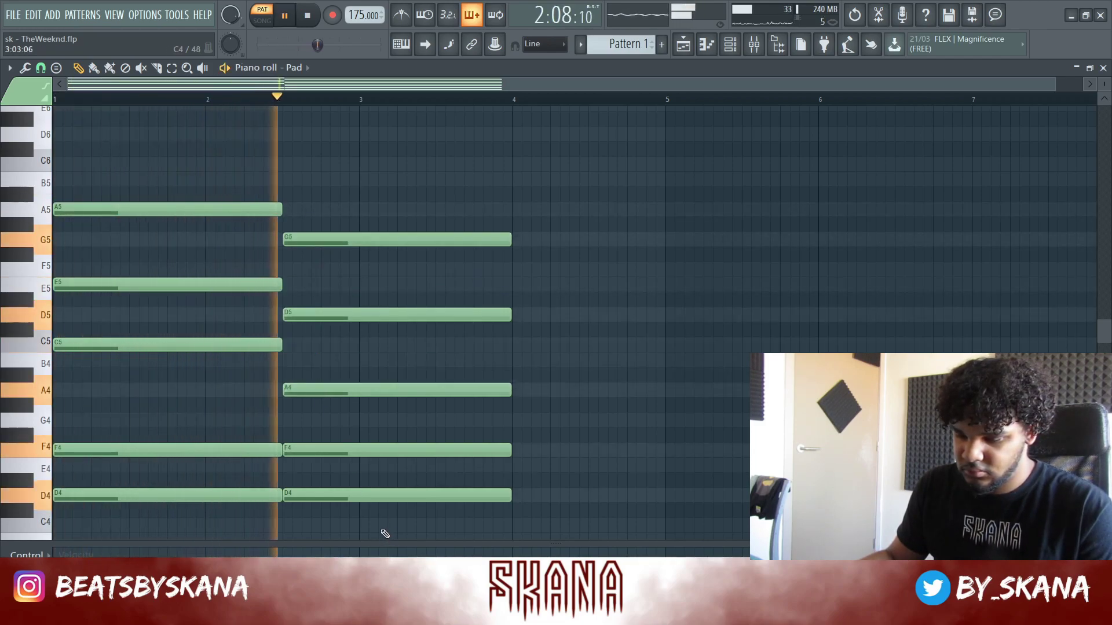
drag(385, 536, 380, 218)
key(space)
Shorten the second chord to half a bar and duplicate it to bar 3, transposed down two semitones
drag(509, 496, 351, 498)
key(ctrl+b)
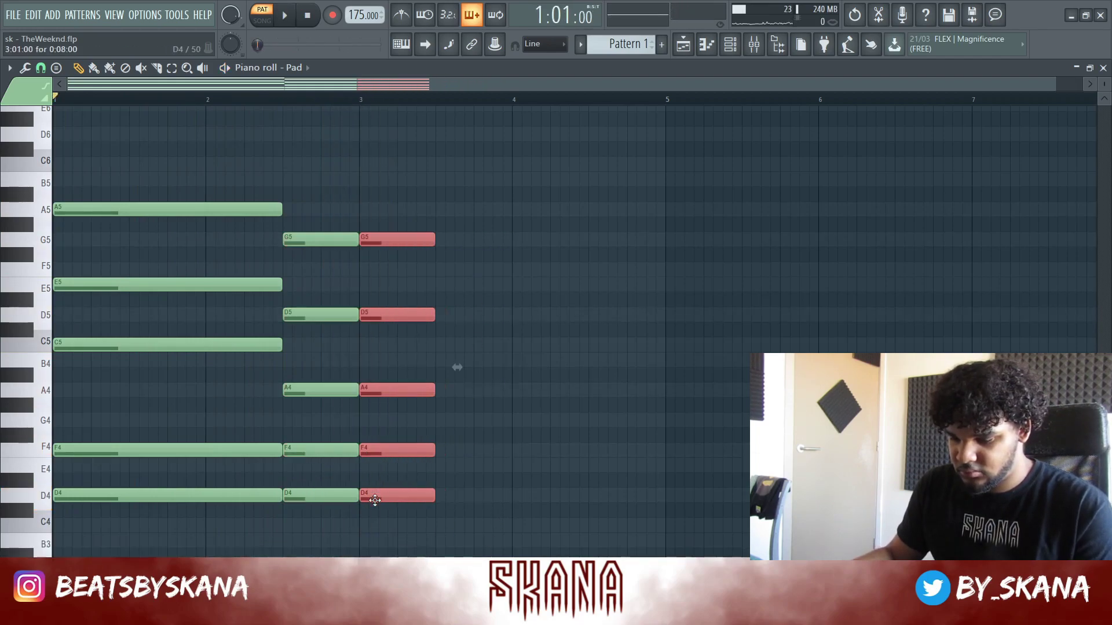
key(shift+Down)
key(shift+Down)
key(space)
click(498, 461)
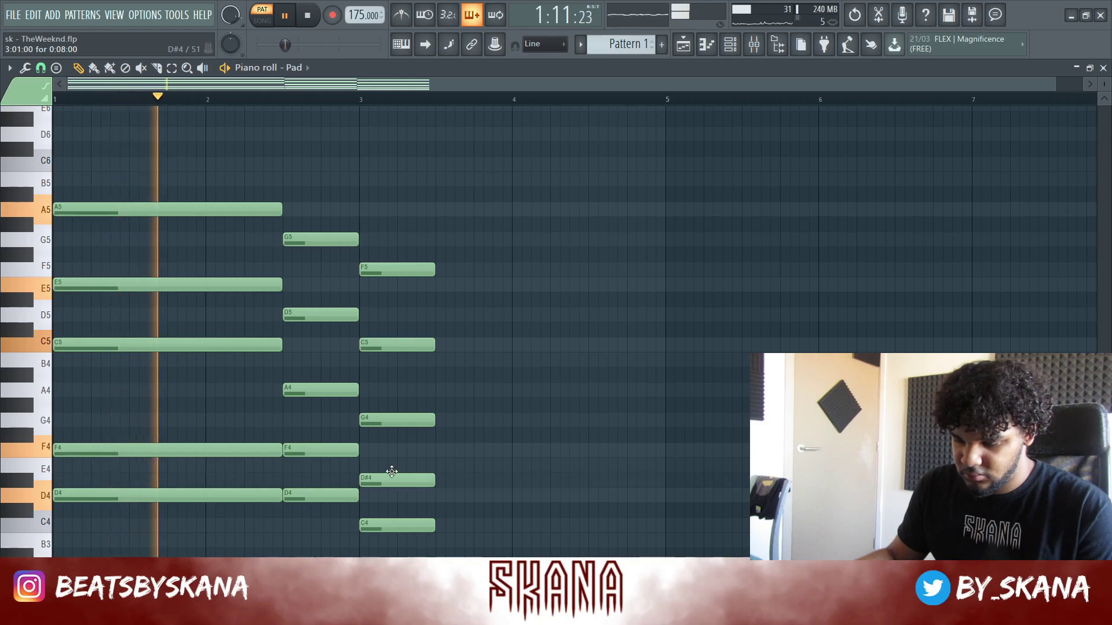
Raise the bar 3 chord's D#4 to E4 and lower its F5 to E5, checking playback against the metronome
drag(395, 479, 393, 465)
key(space)
click(401, 15)
key(space)
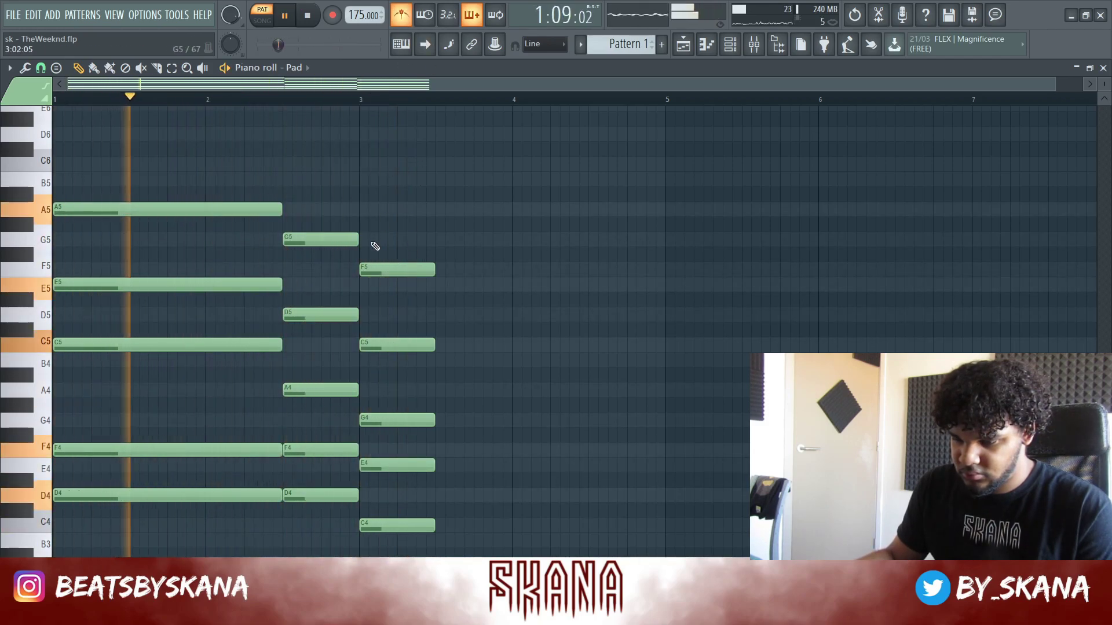
key(space)
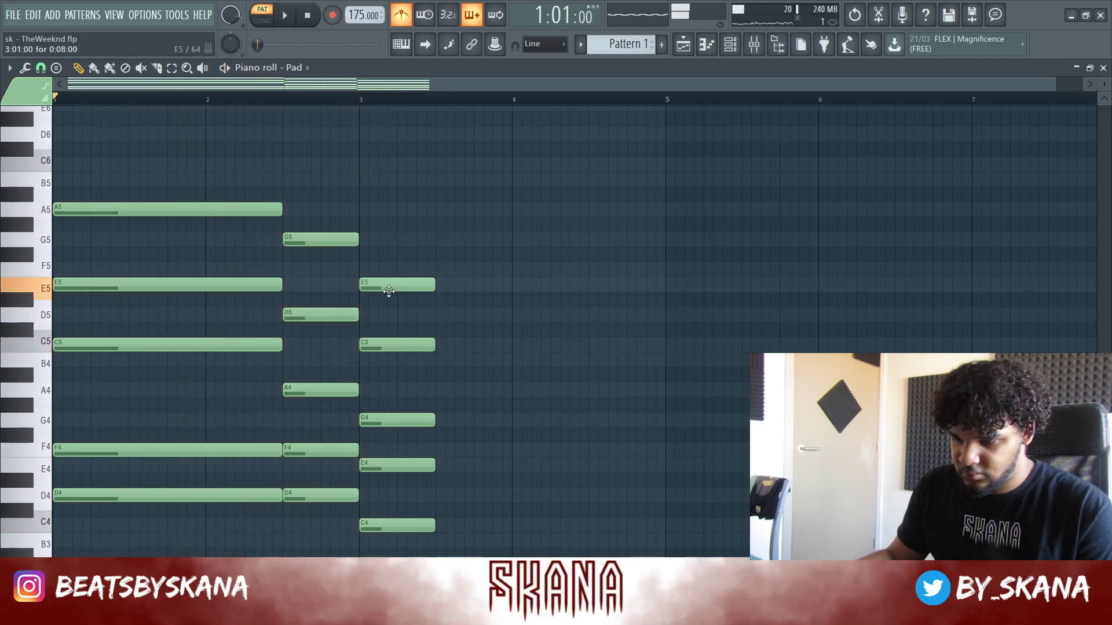
click(313, 97)
key(space)
key(space)
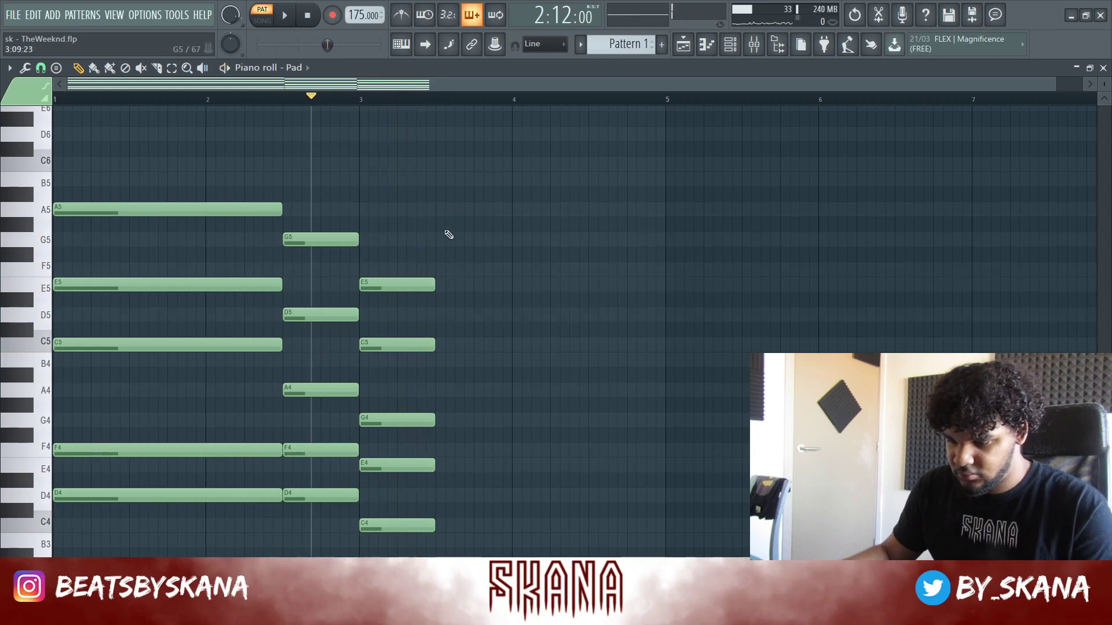
Add a half-bar B4 note to the chord at the start of bar 3
drag(450, 239, 359, 539)
click(480, 408)
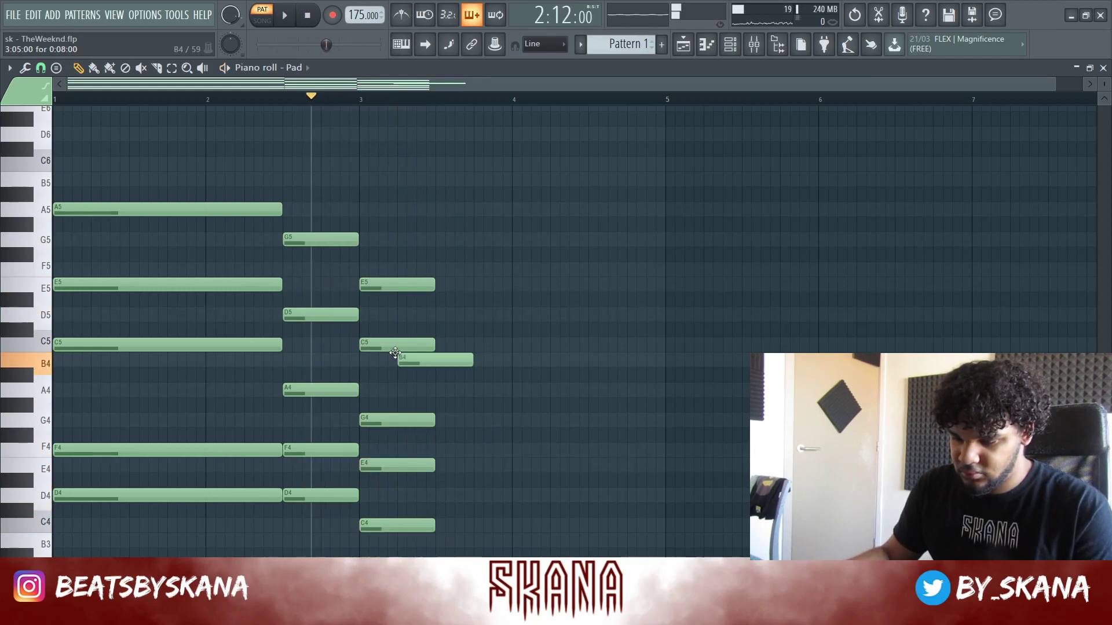
key(space)
drag(404, 360, 366, 359)
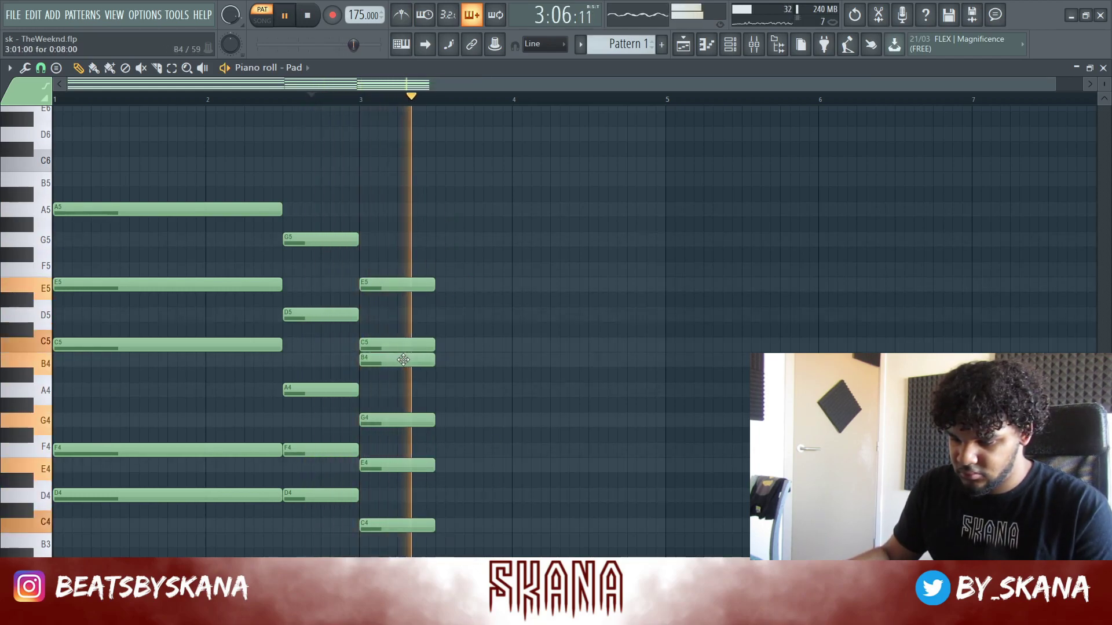
key(space)
Extend the bar 3 chord to a full bar and lower its top note to D5
scroll(430, 323, down, 2)
key(space)
drag(410, 239, 512, 480)
key(space)
key(space)
key(space)
key(space)
click(516, 534)
key(space)
drag(400, 374, 399, 364)
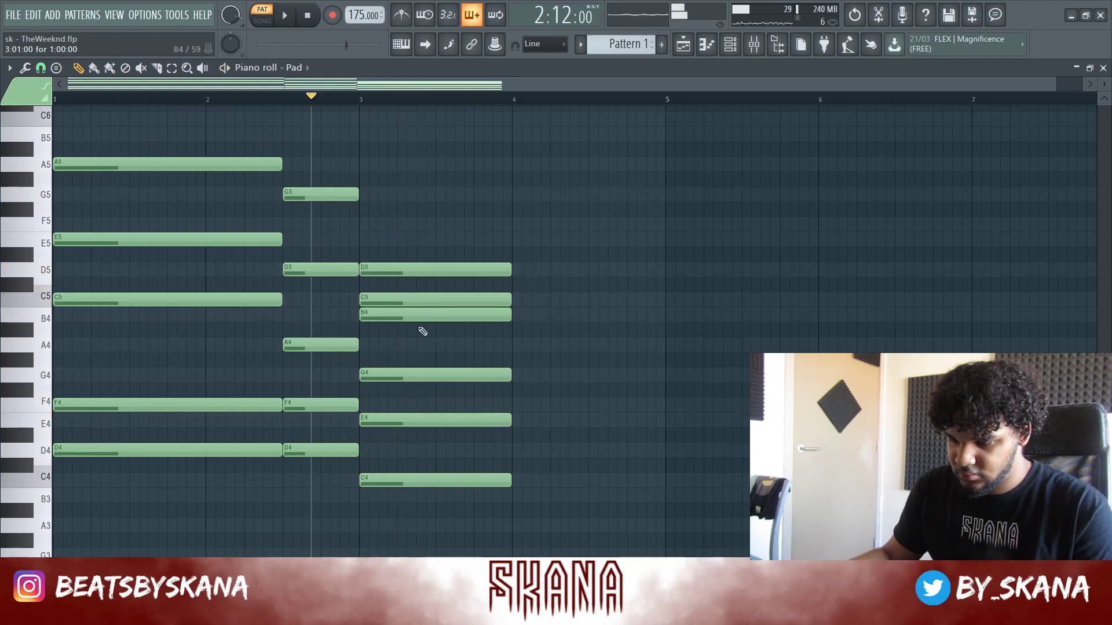
Lower the two lowest notes of the bar 3 chord to B3 and D4
drag(406, 480, 405, 495)
drag(406, 420, 406, 450)
key(space)
Try an alternating E5 and D5 half-bar melody over bars 3 and 4, with a C4, E4, A4, C5, G5 chord in bar 4
click(410, 345)
drag(410, 345, 434, 239)
key(ctrl+v)
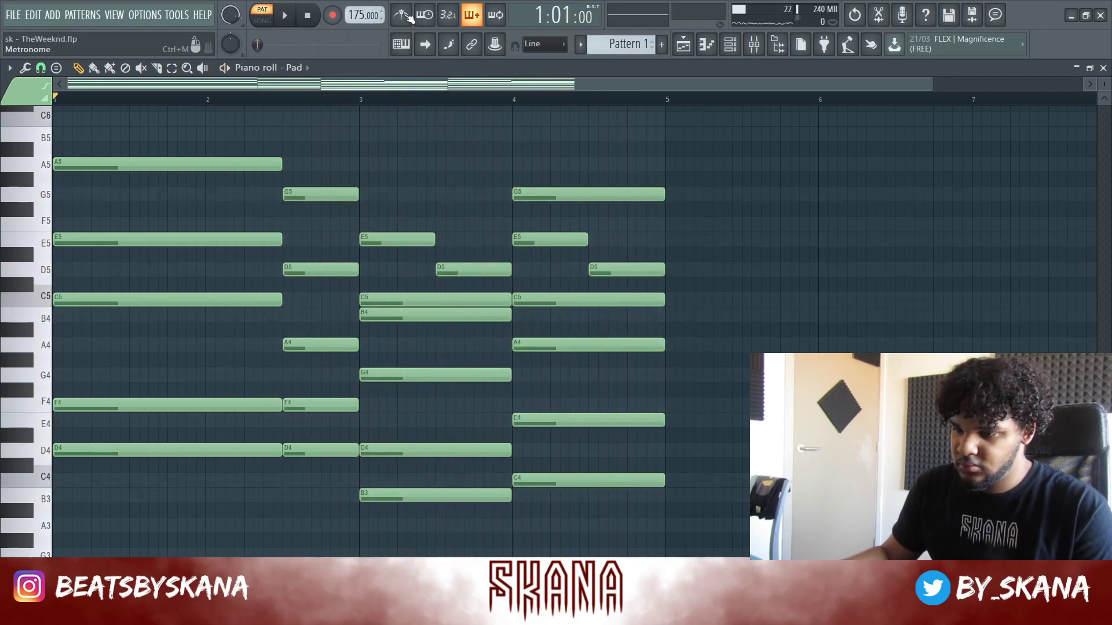
Revoice the bar 7 chord as C4, E4, F4, A4, E5 and G5, and lower the closing bar 8 note to C5
scroll(645, 195, down, 1)
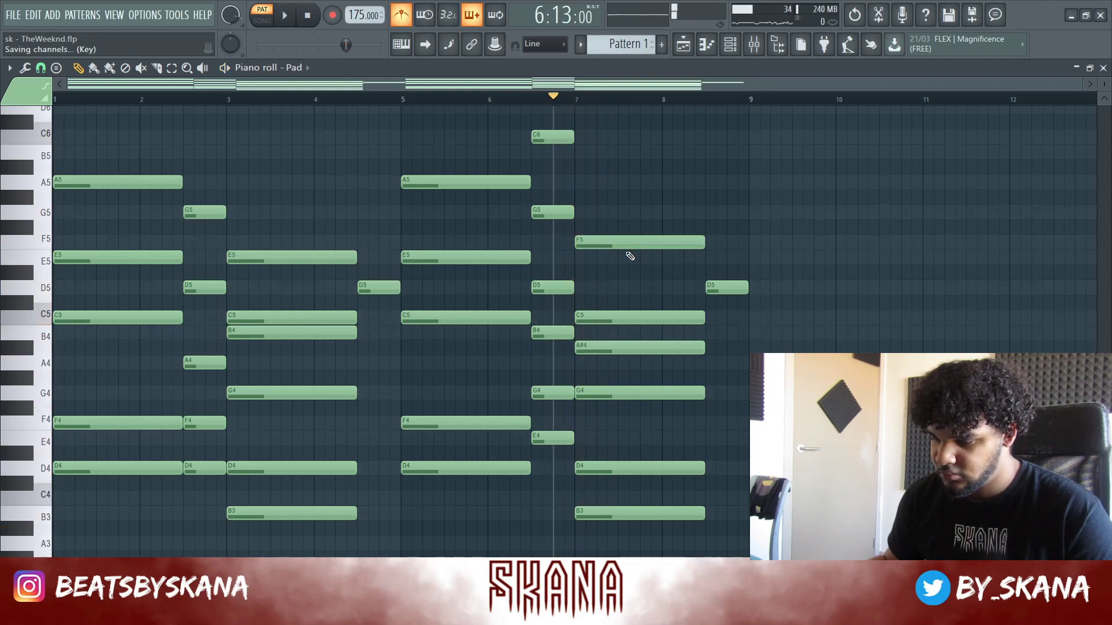
drag(630, 256, 599, 245)
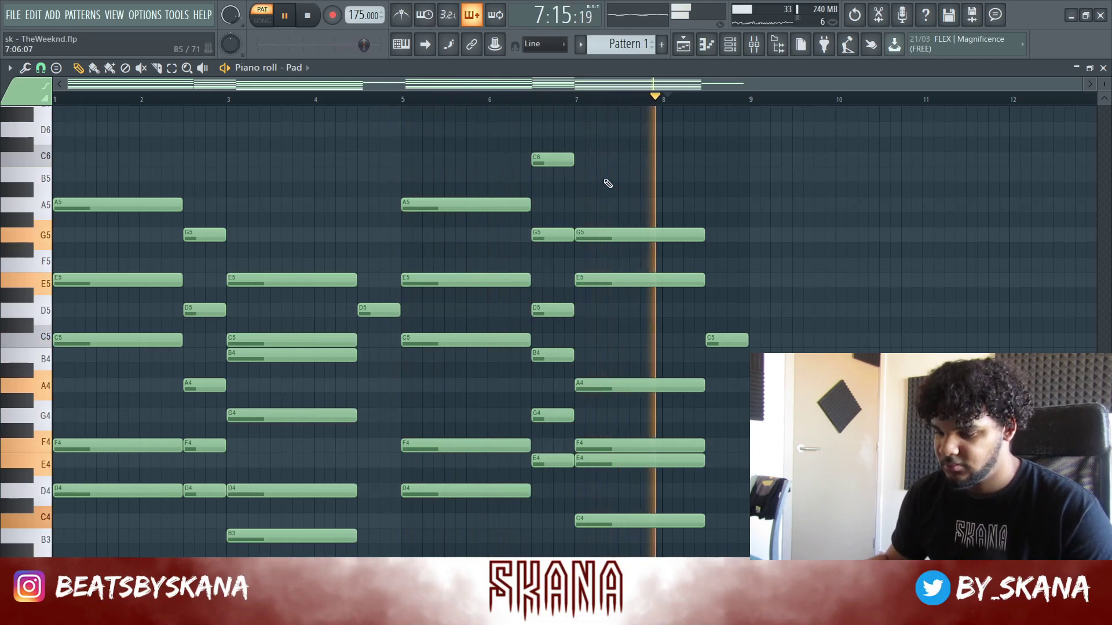
scroll(610, 218, up, 2)
scroll(634, 222, down, 2)
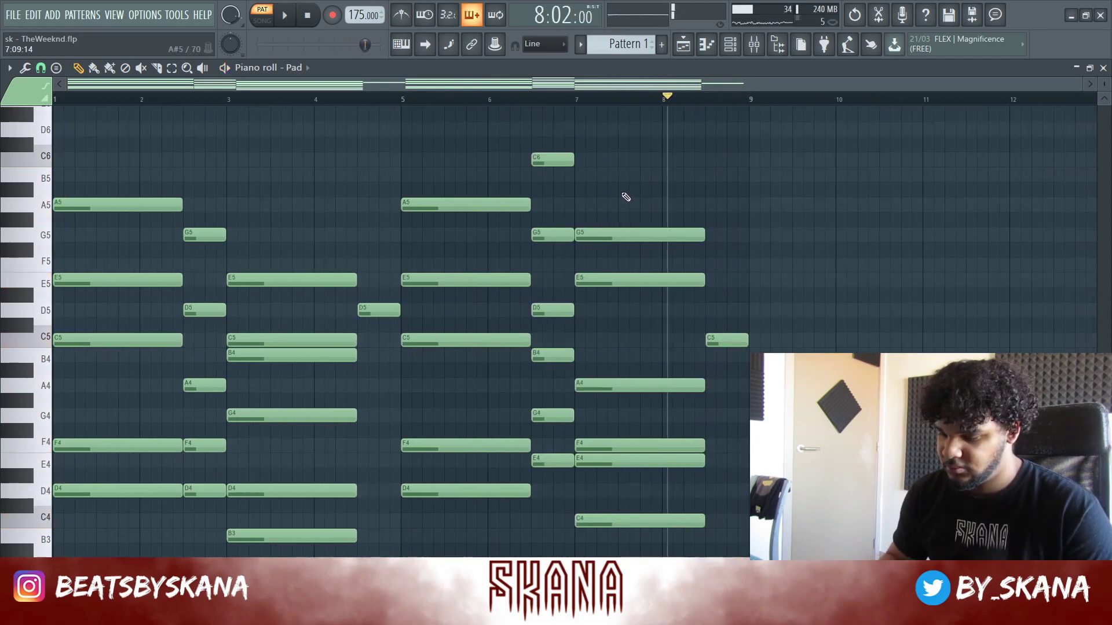
Transpose the entire Pad progression down one semitone, play it back and save the project
key(Down)
key(space)
key(space)
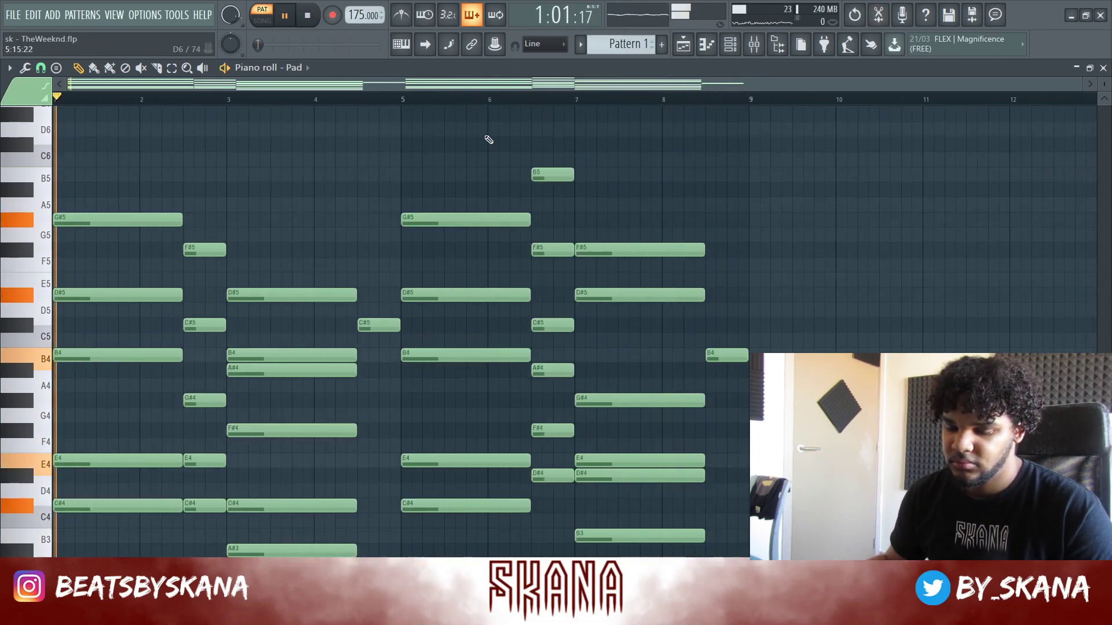
scroll(492, 187, down, 1)
ctrl+scroll(492, 186, up, 2)
ctrl+scroll(489, 176, down, 2)
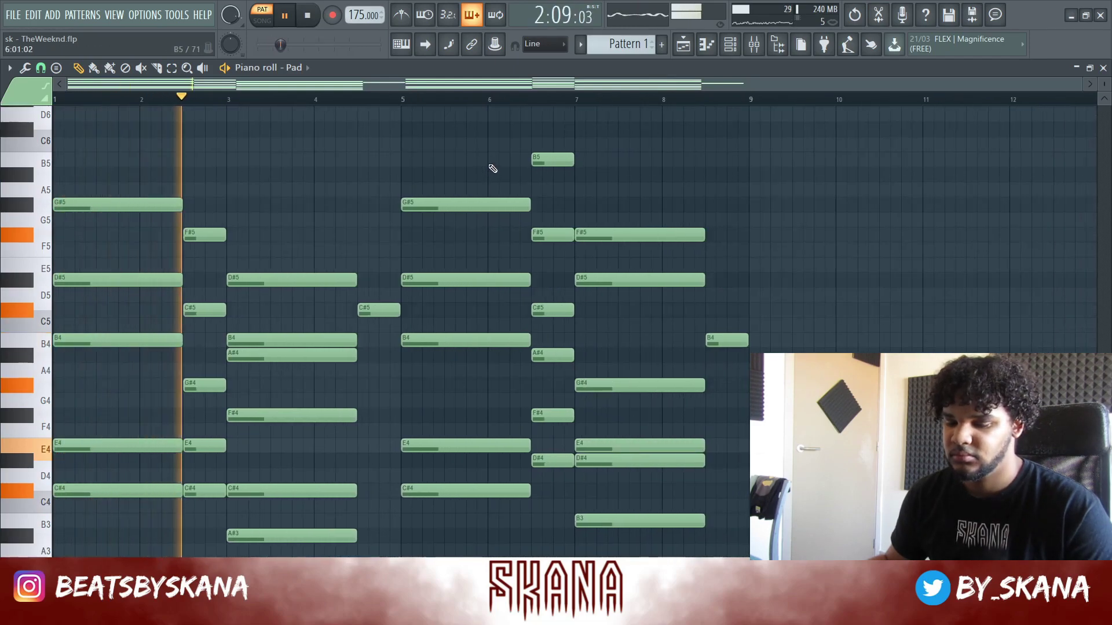
key(ctrl+s)
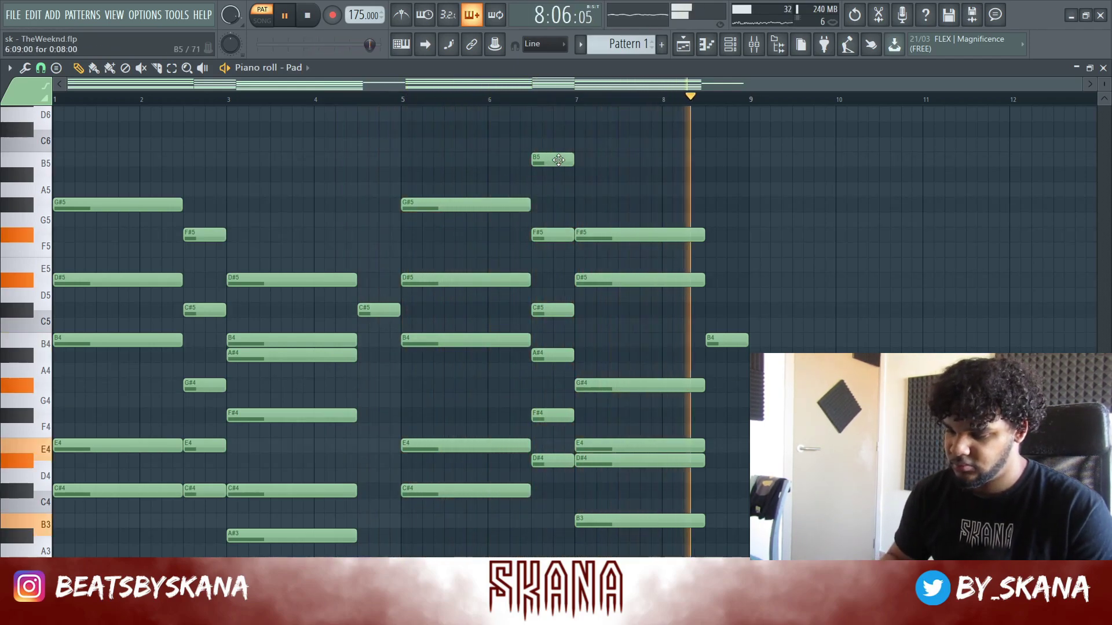
key(space)
Bring up the Channel rack and paste the Pad progression into the Arp channel
click(731, 46)
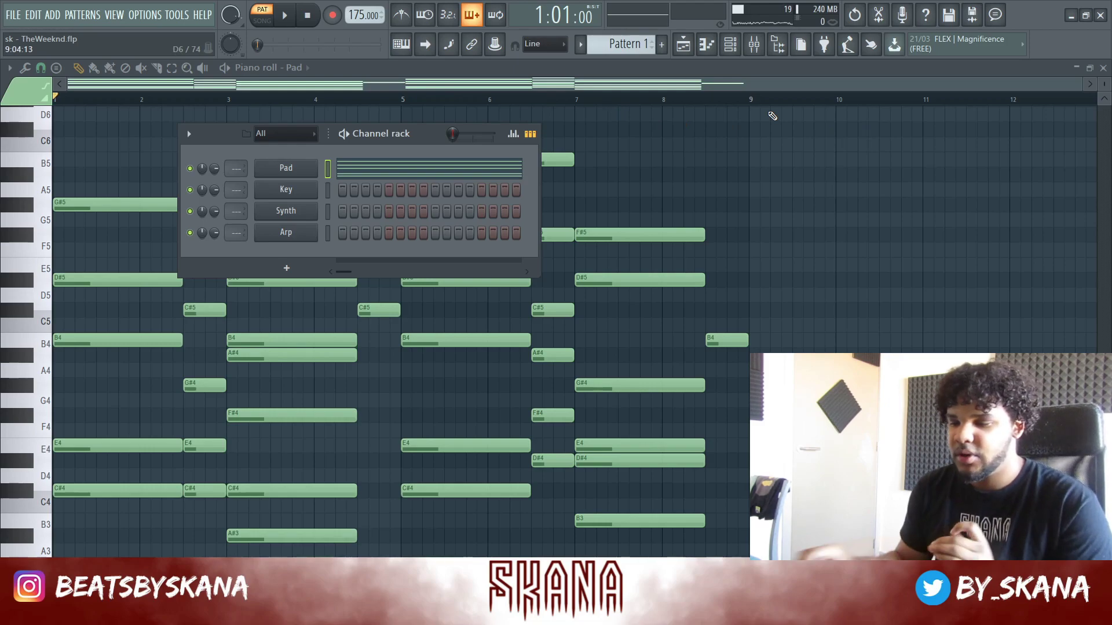
click(328, 190)
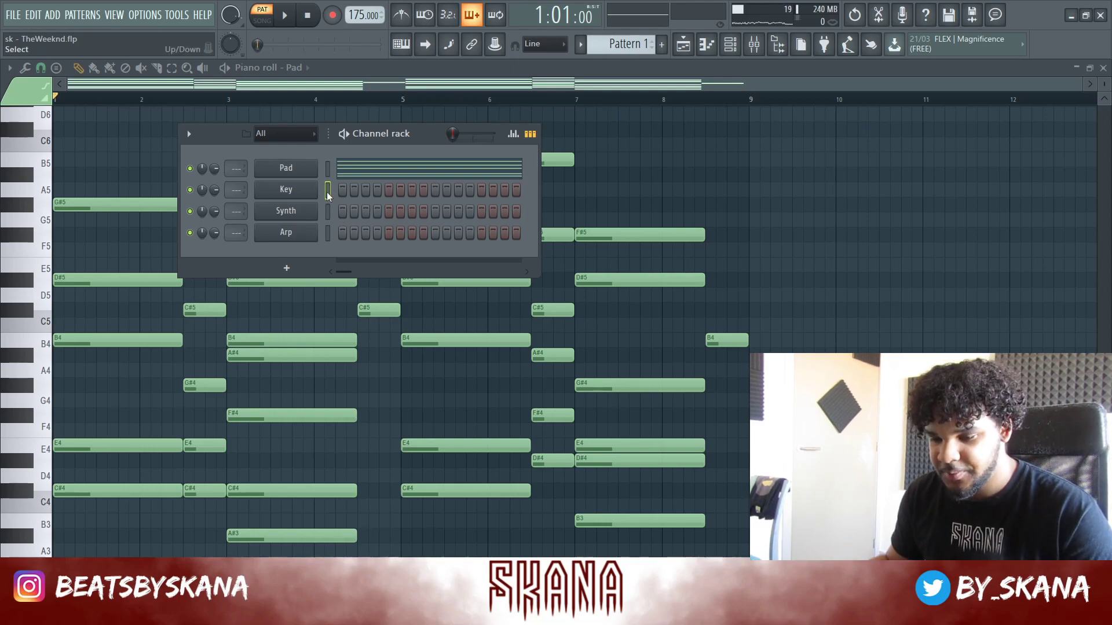
key(ctrl+v)
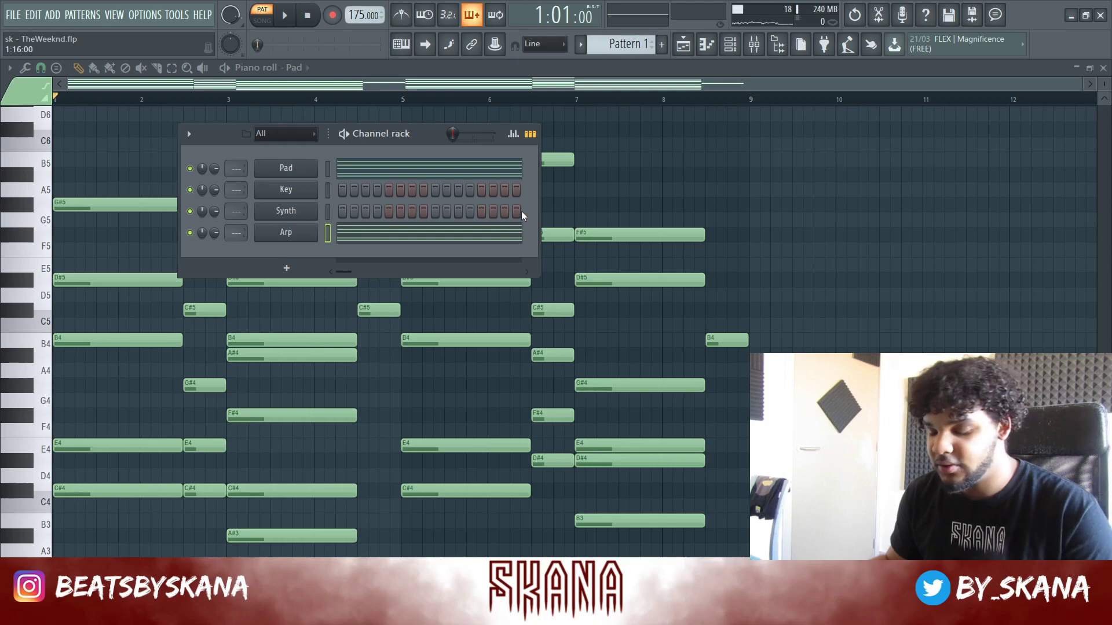
Play the layered pattern and route the Pad, Key, Synth and Arp channels to mixer inserts 1 to 4
key(space)
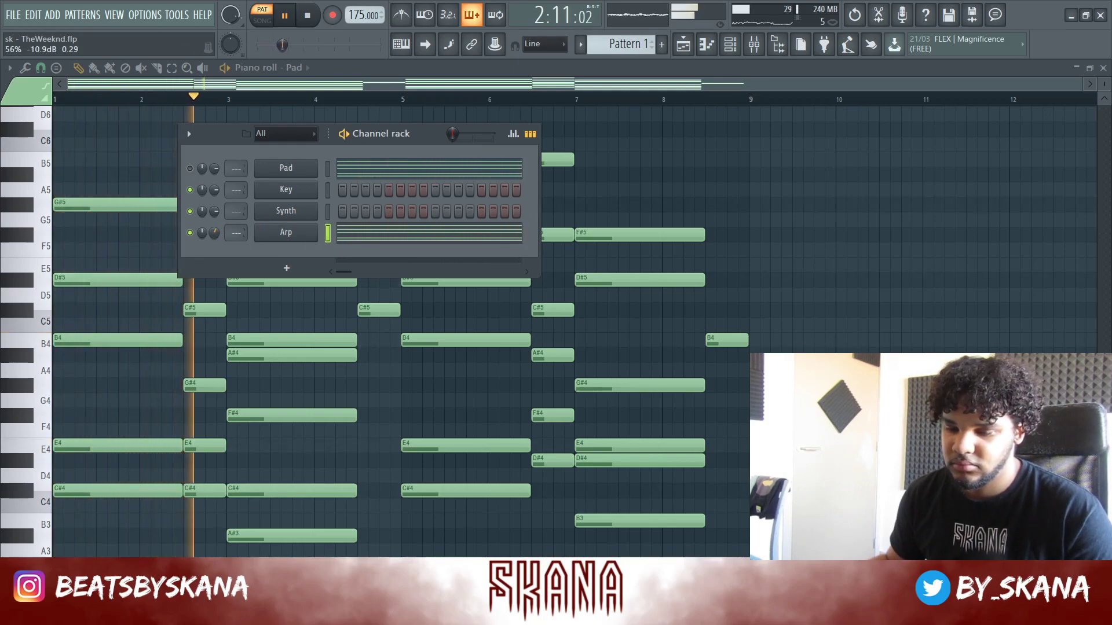
key(space)
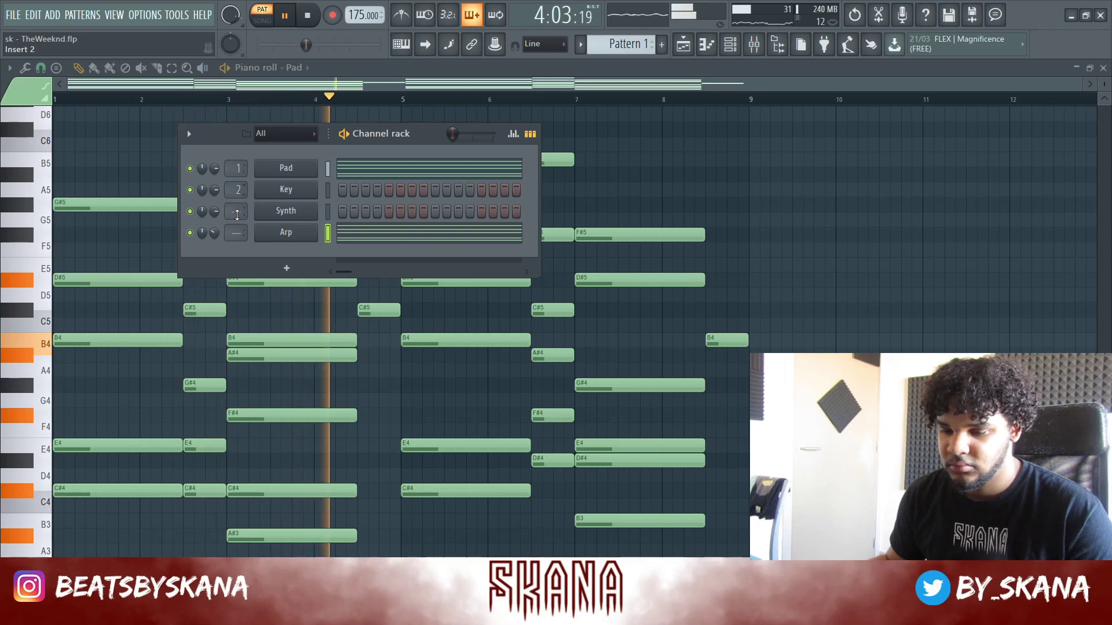
scroll(236, 233, up, 4)
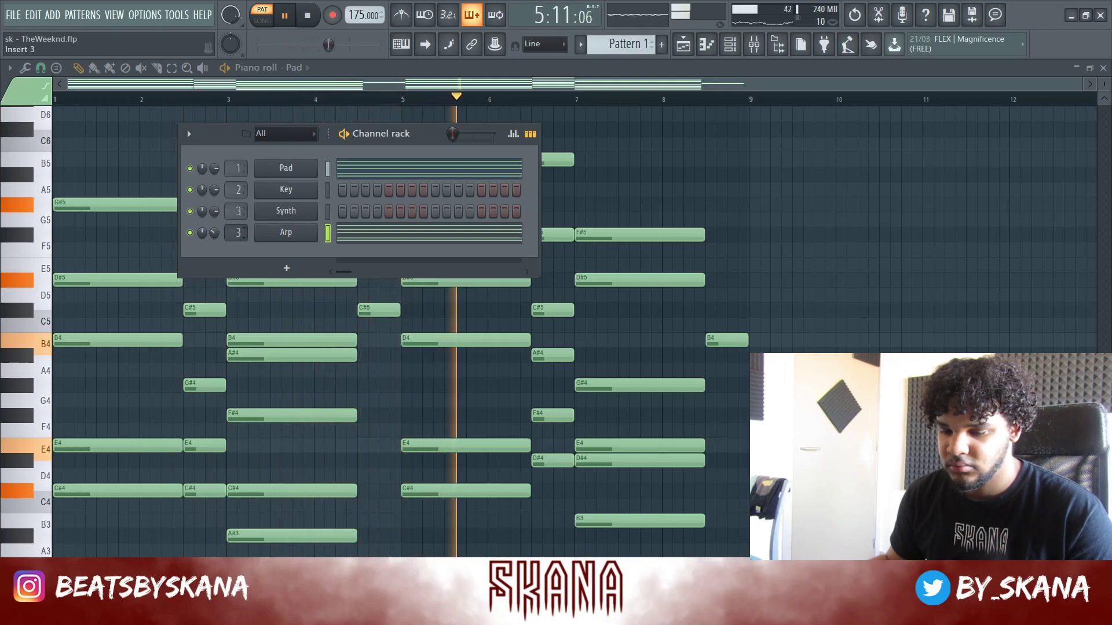
Transpose the whole Arp progression up one octave in its piano roll
click(385, 237)
scroll(385, 241, up, 5)
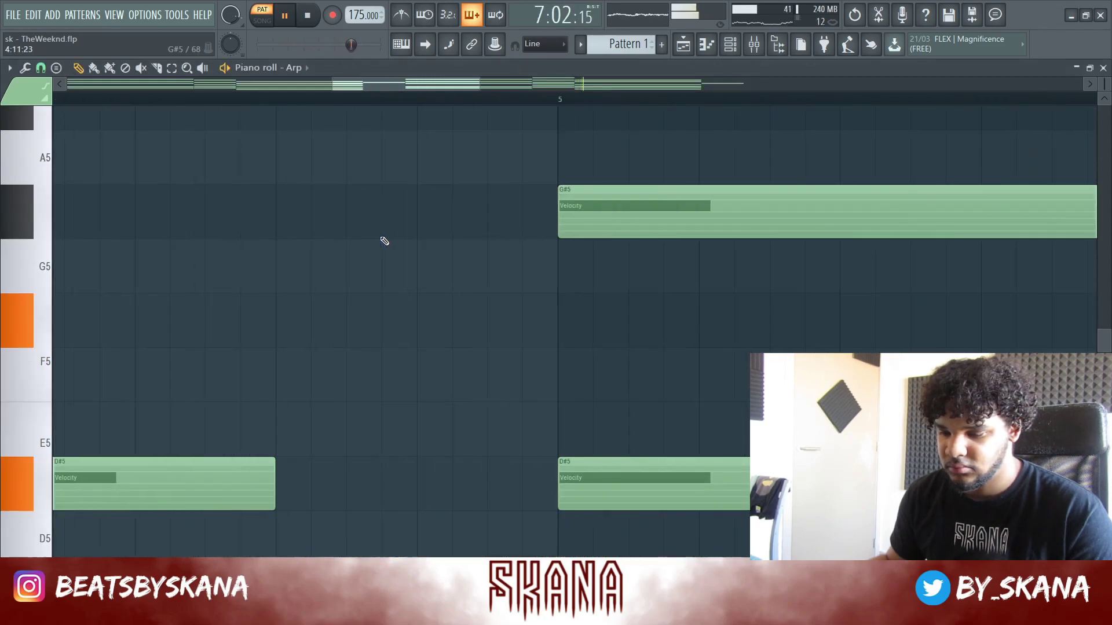
scroll(385, 241, down, 6)
scroll(364, 195, down, 2)
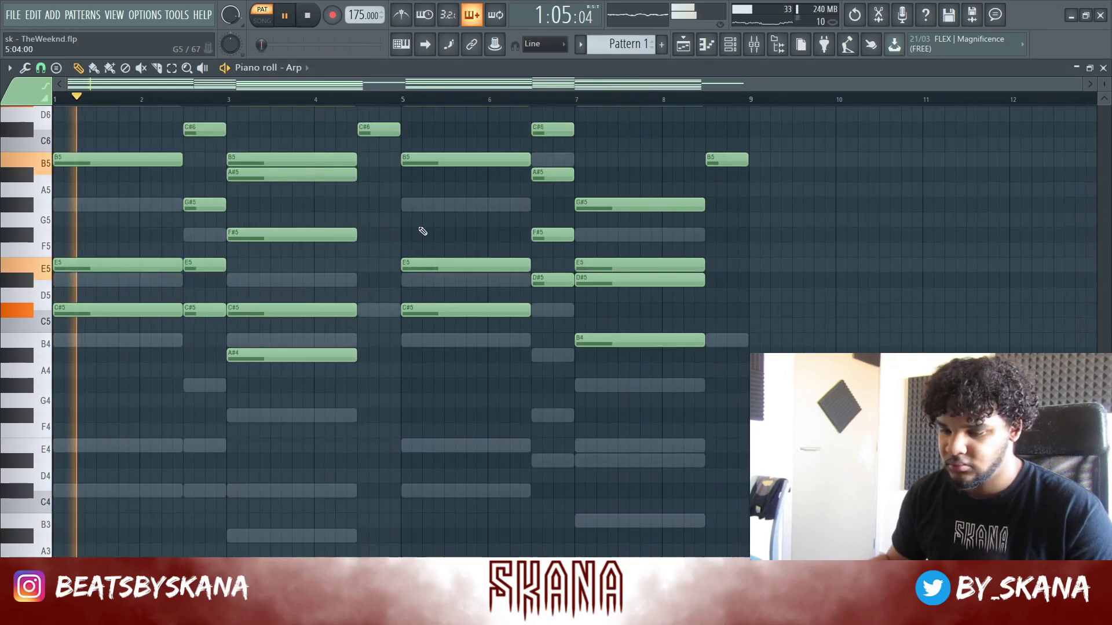
scroll(422, 230, up, 4)
Load Fruity Reeverb 2 and WaveShell1-VST3 10.0 on mixer Insert 4 and lower its volume to -20.4 dB
click(754, 44)
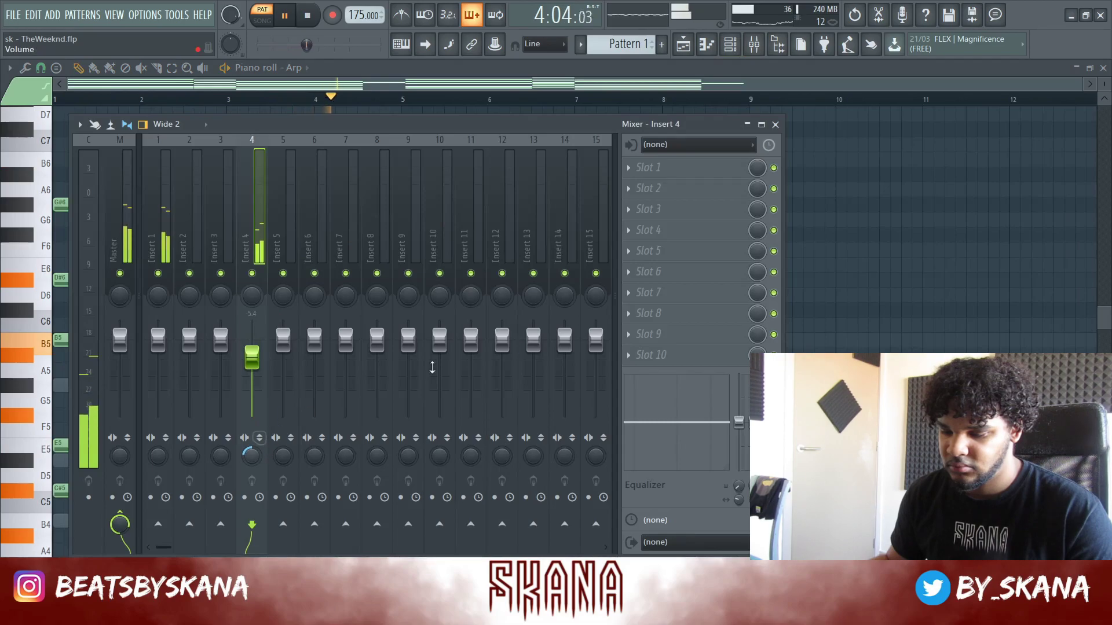
click(649, 250)
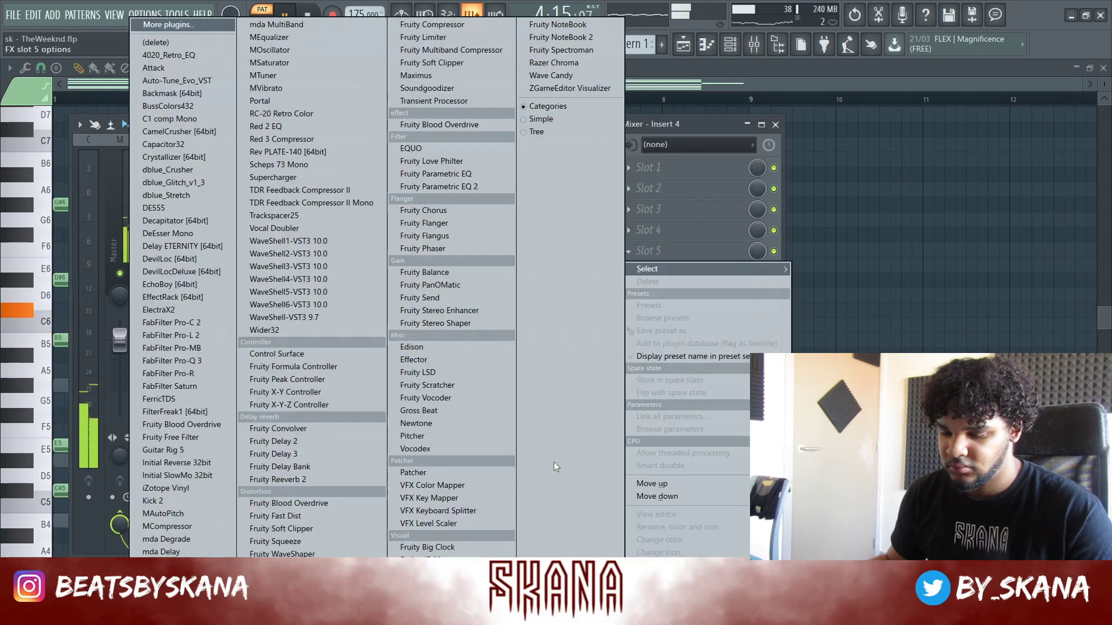
click(676, 148)
click(731, 44)
click(667, 283)
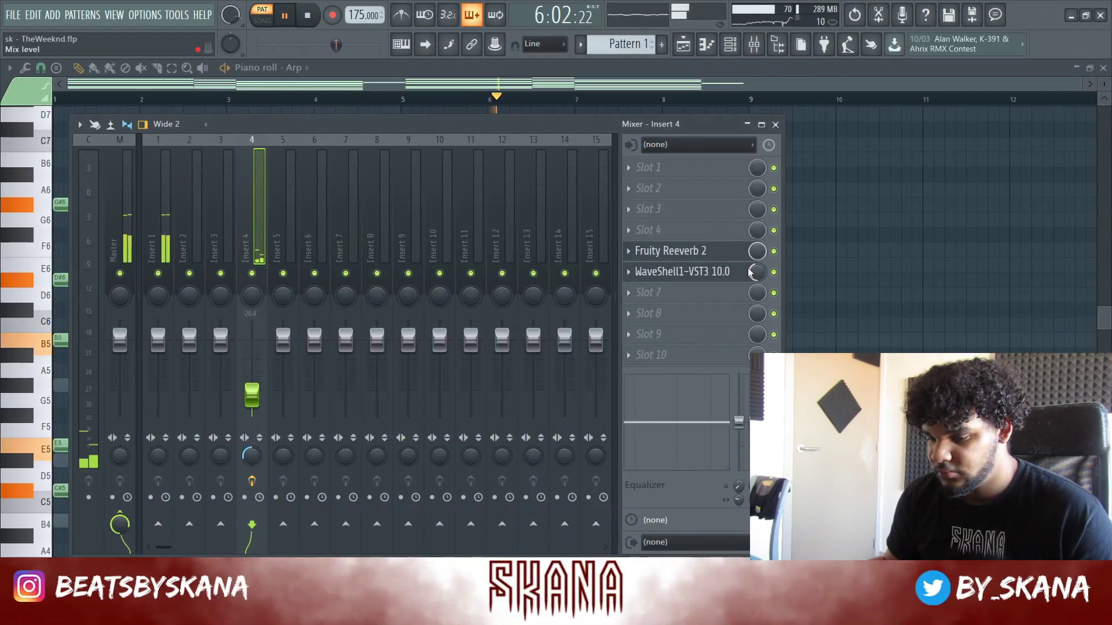
Set Insert 4 to -18.0 dB and Insert 1 to about -1.8 dB, and cut Insert 1's low EQ band at 90 Hz by 18 dB
click(159, 273)
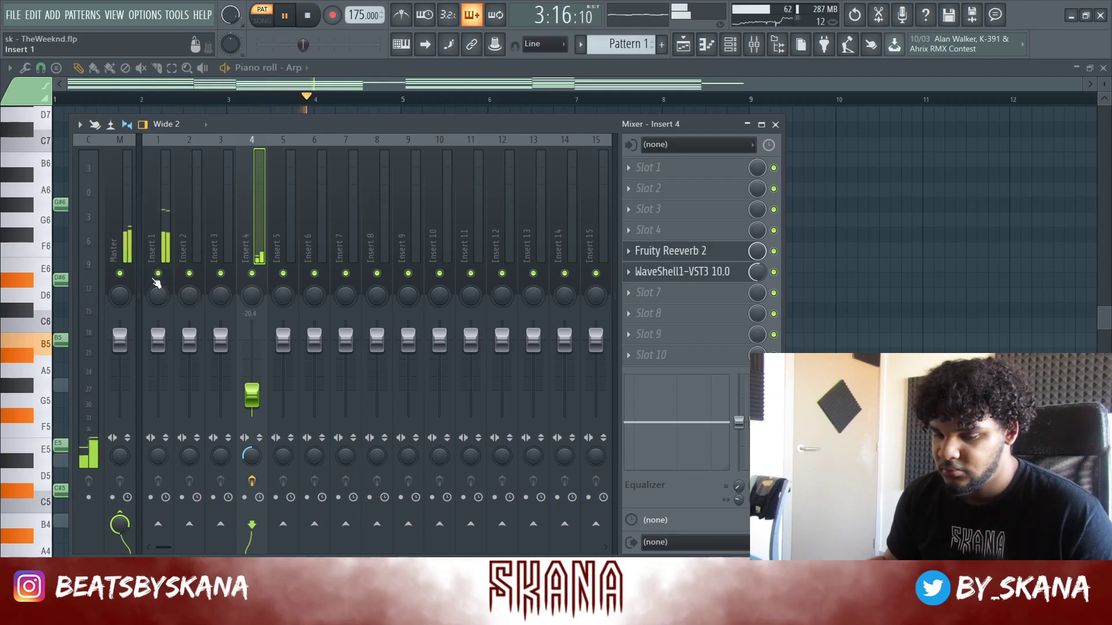
scroll(249, 391, up, 2)
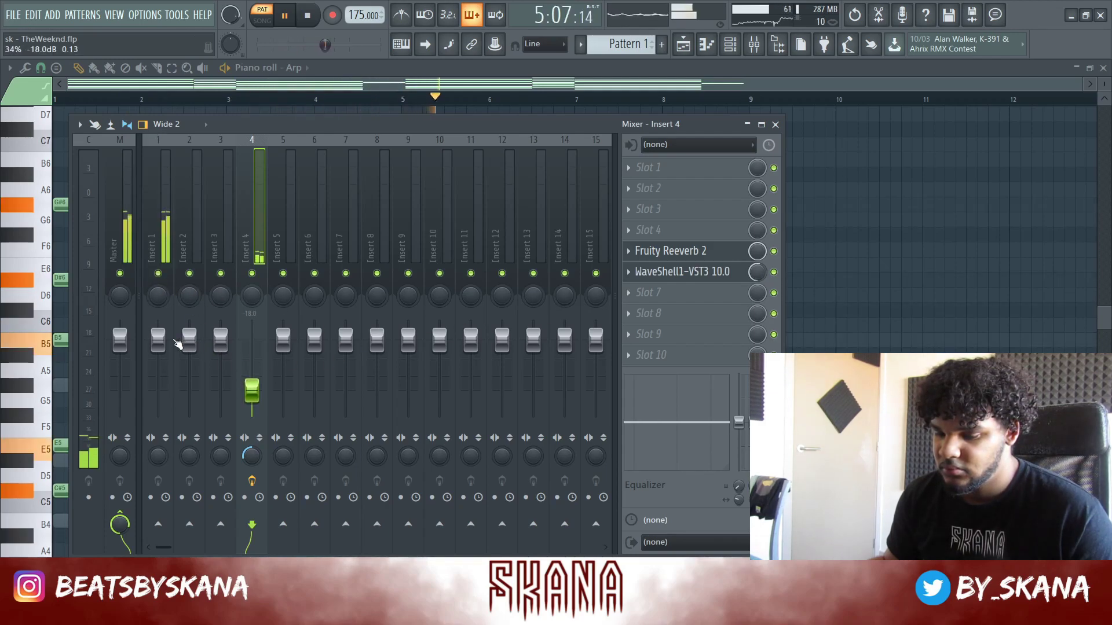
drag(157, 339, 158, 347)
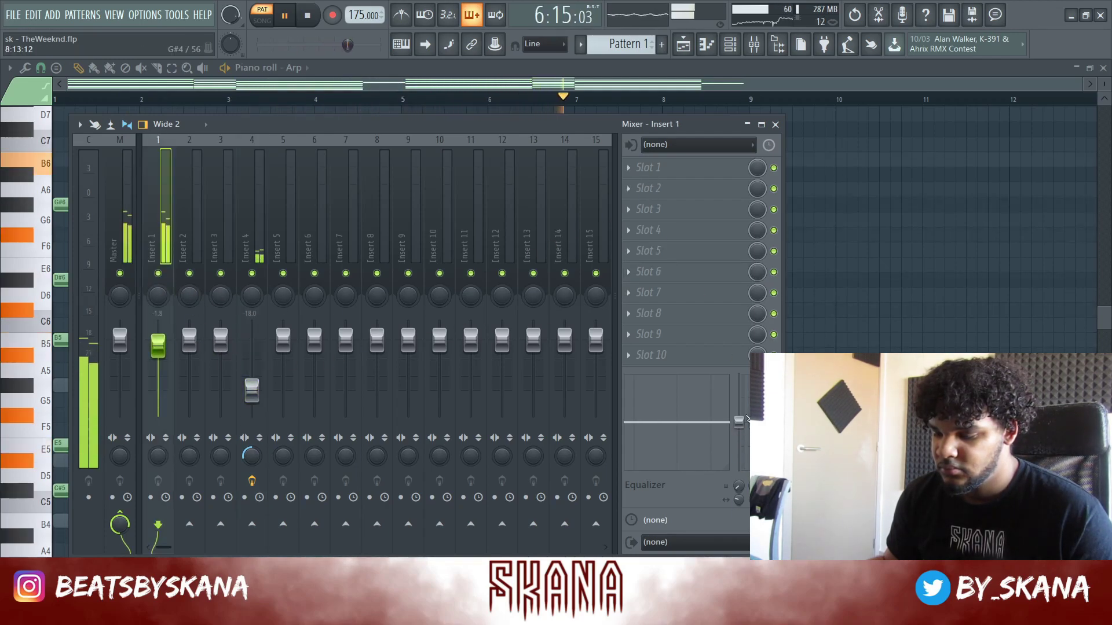
drag(747, 421, 740, 474)
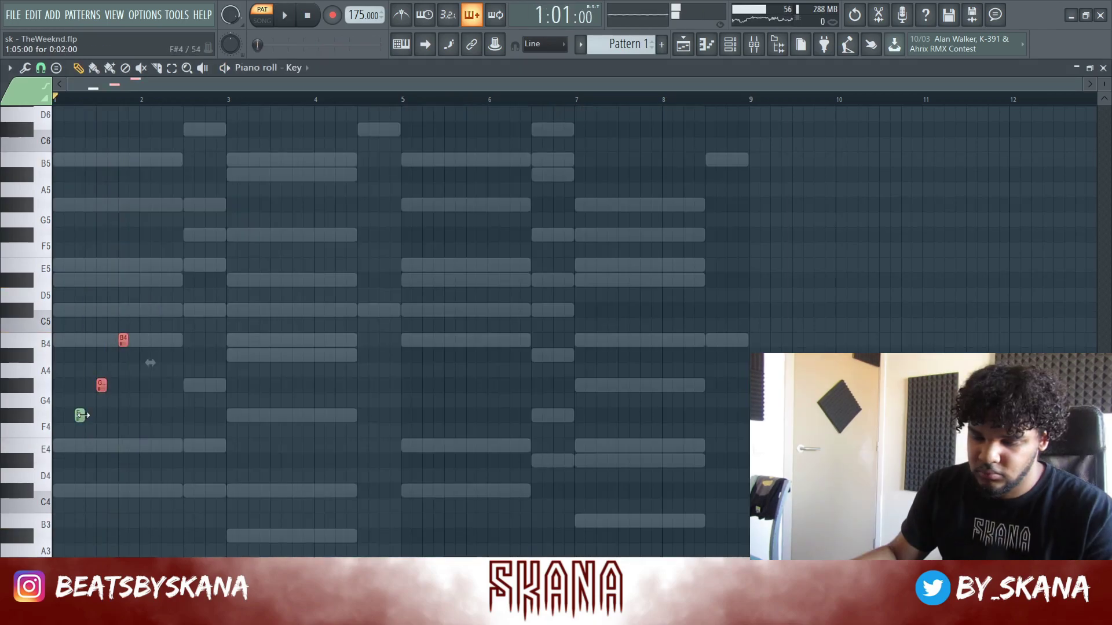
Compress the Key channel's F#4, G#4, B4 run to about half its length and play it back
drag(69, 433, 131, 334)
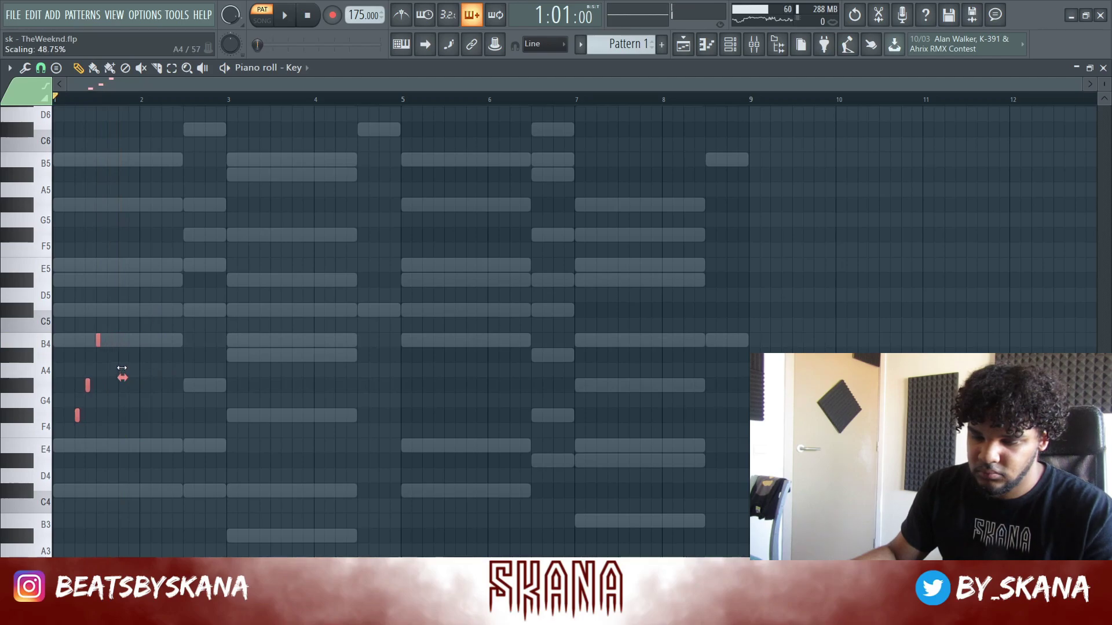
key(space)
key(space)
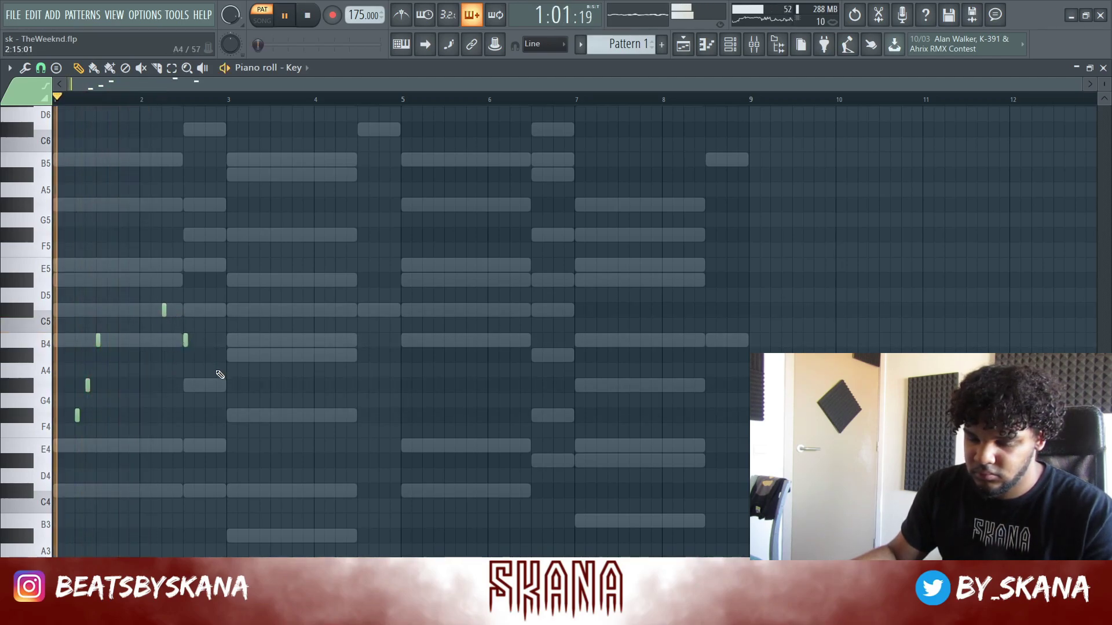
Add an A#4 note late in bar 2 of the Key melody, raise the mid-bar B4 to D#5, and play it
key(space)
click(206, 368)
key(space)
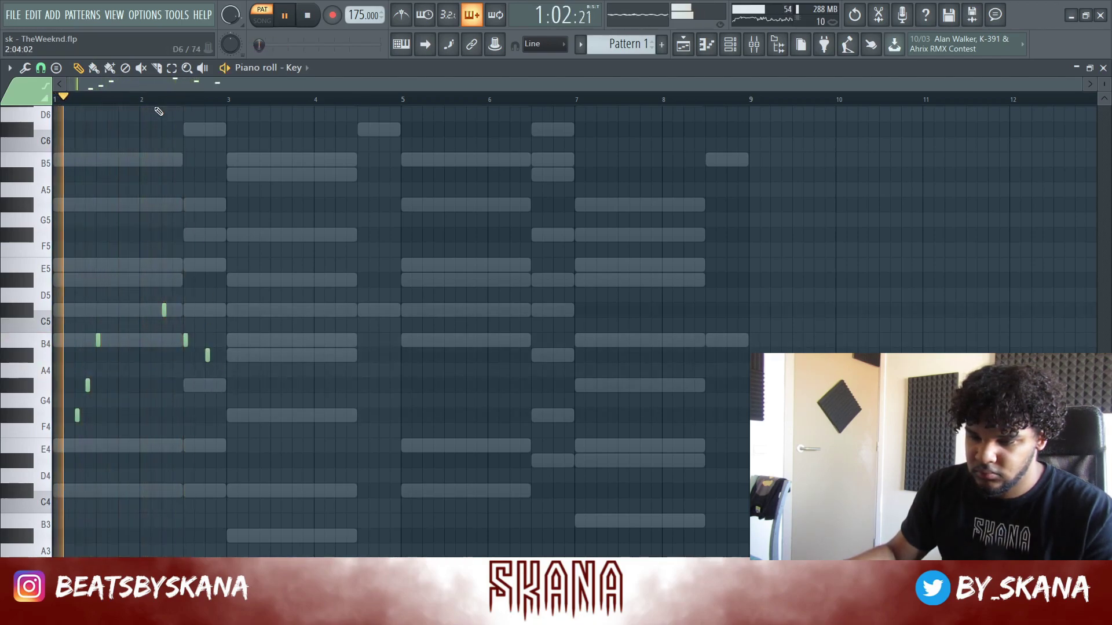
key(space)
drag(184, 341, 179, 278)
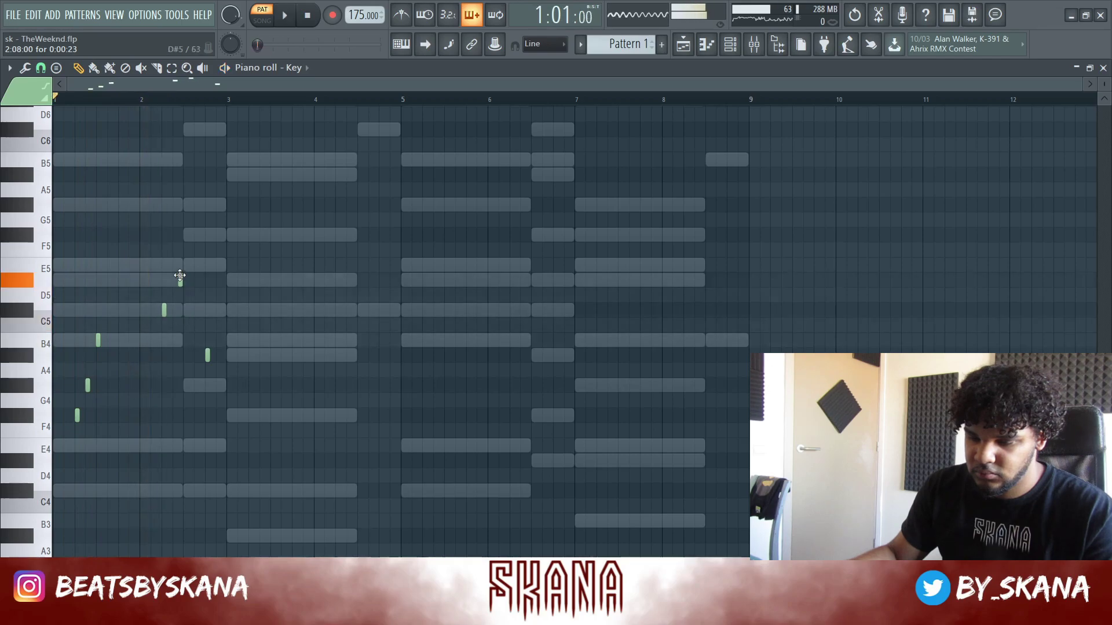
key(space)
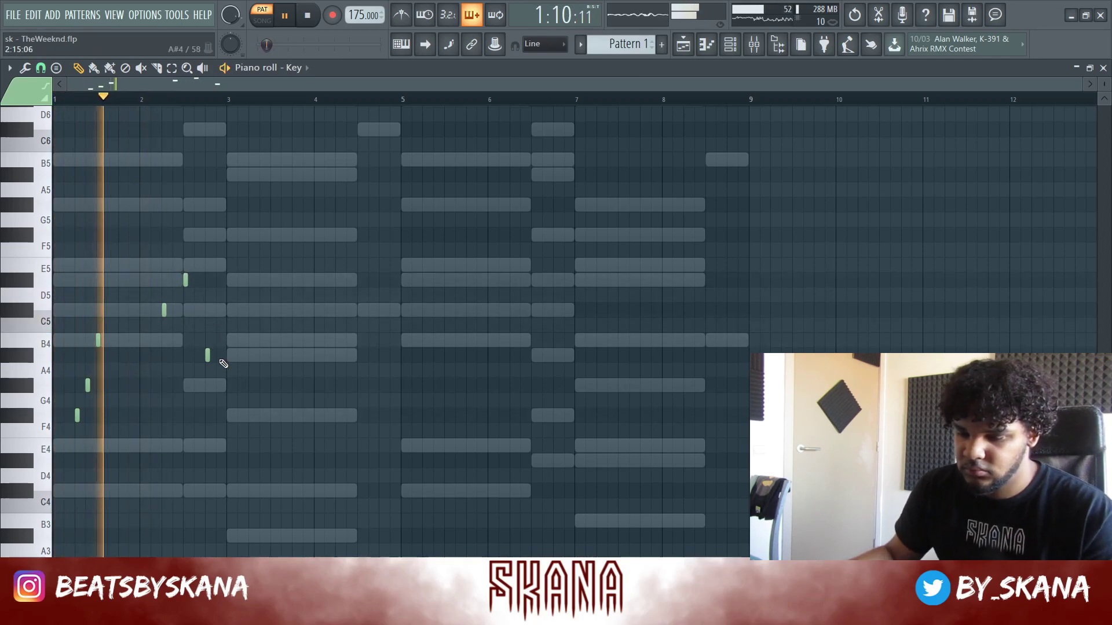
Extend the Key melody through bar 8, ending on E5, D#5, B4 and F#4 notes, and play it back
key(space)
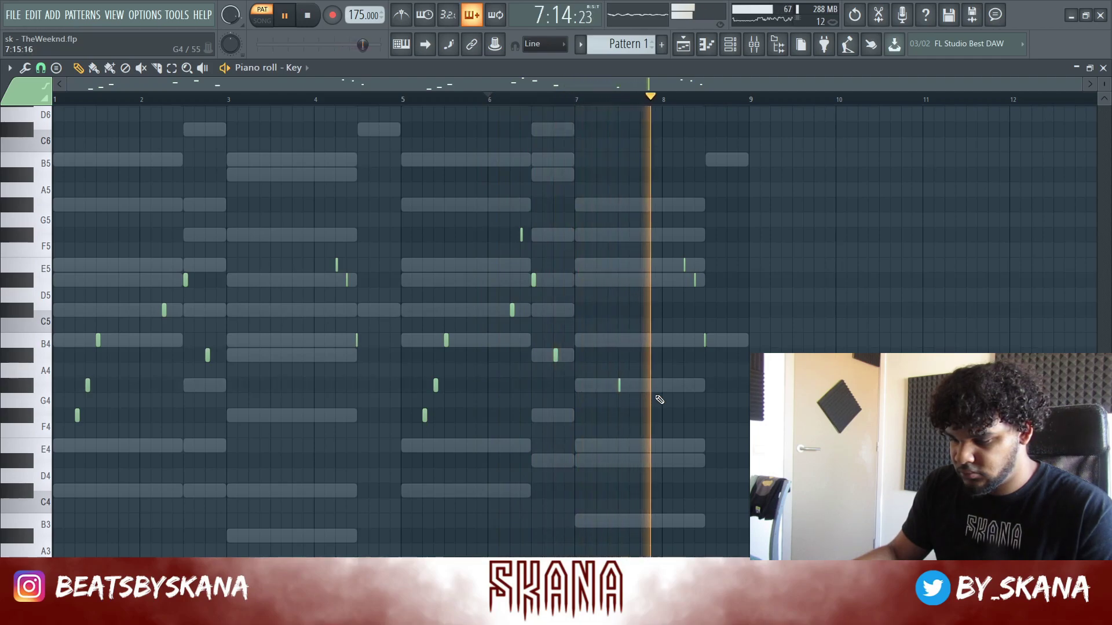
key(space)
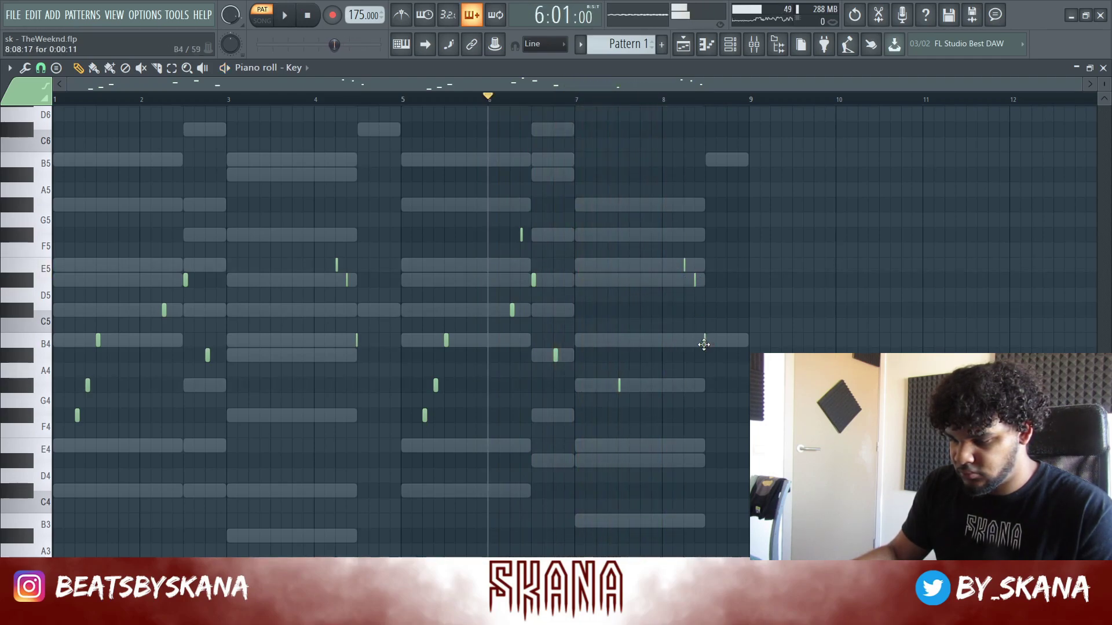
drag(743, 410, 739, 426)
click(647, 99)
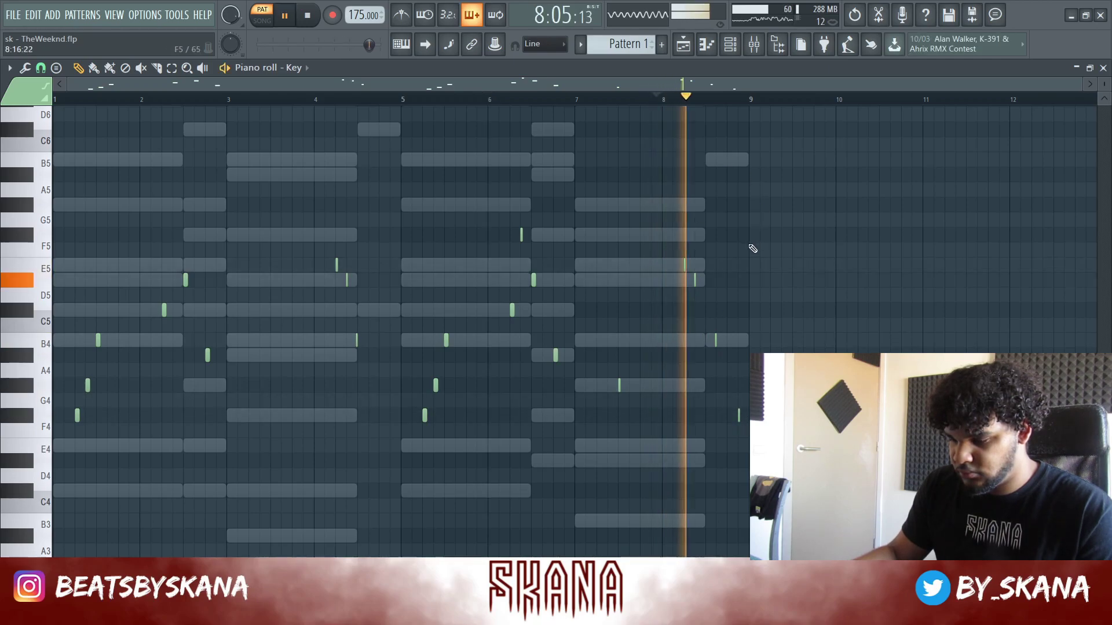
drag(739, 415, 729, 416)
scroll(790, 323, up, 1)
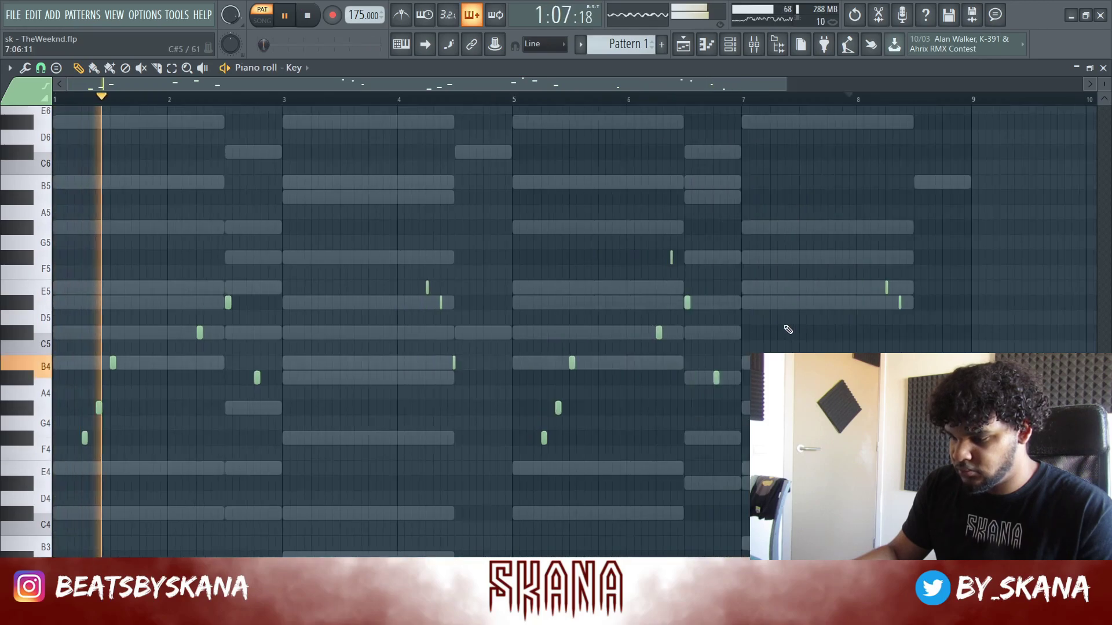
Rebalance the mixer volumes to 2.5 dB on Insert 1, -6.8 dB on Insert 2 and 0.4 dB on Insert 3
click(1103, 68)
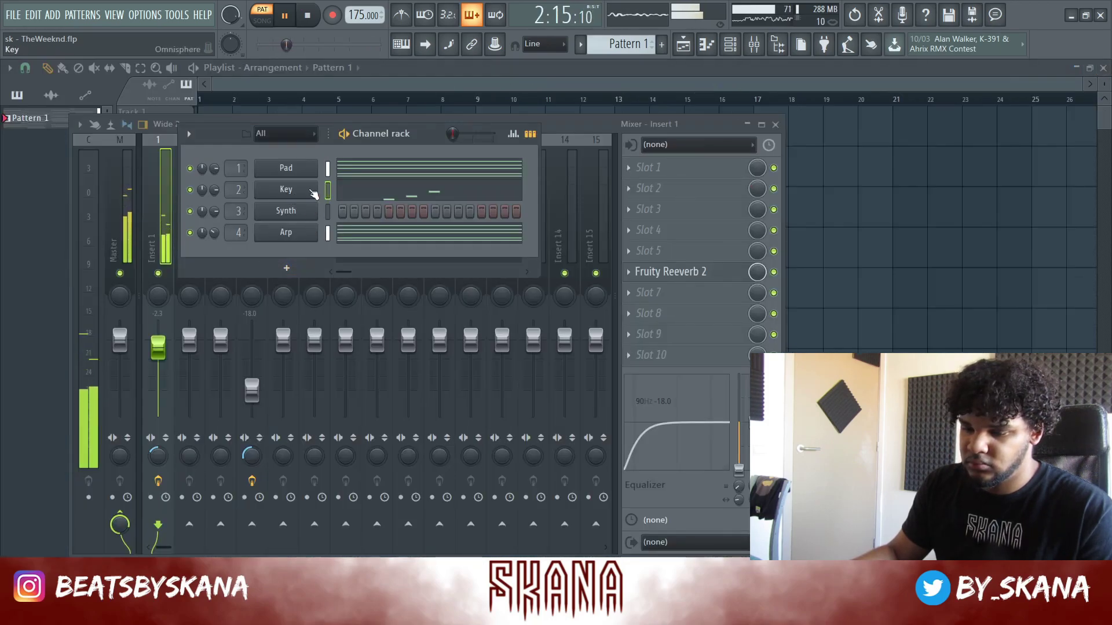
click(219, 342)
drag(190, 338, 158, 332)
drag(189, 375, 190, 371)
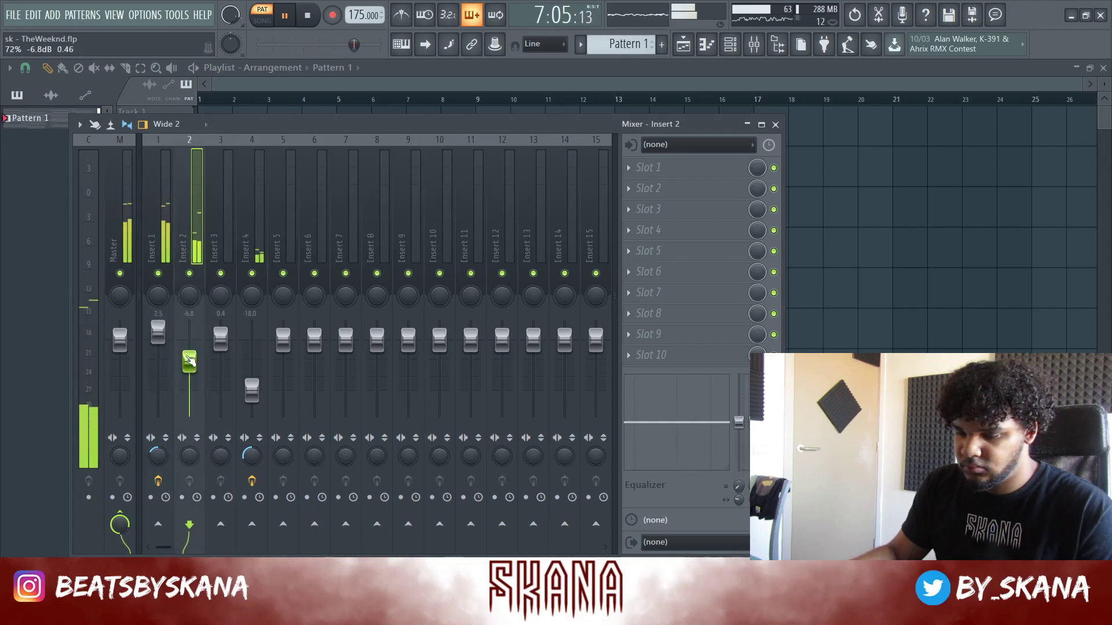
Paste the chord progression into the Synth channel and play the pattern
key(F6)
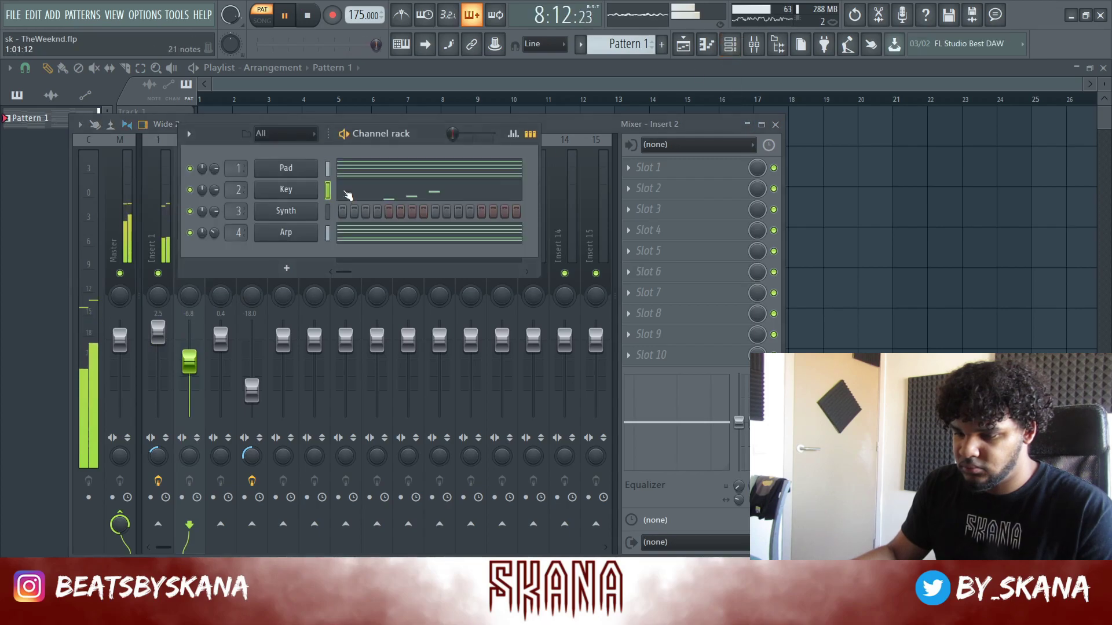
key(space)
click(327, 212)
key(ctrl+v)
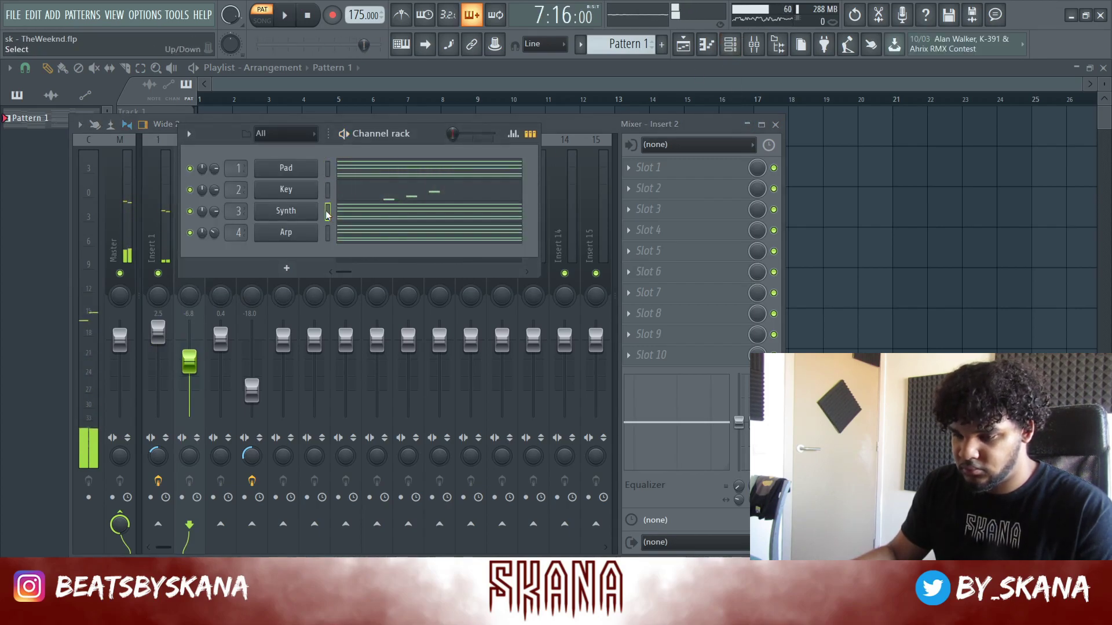
key(space)
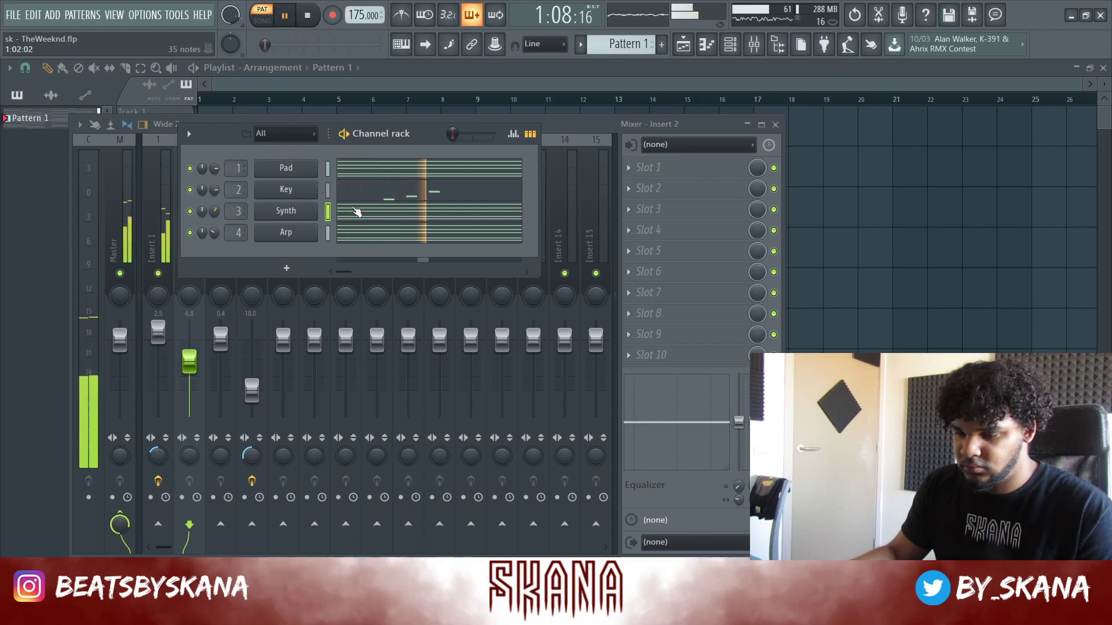
Shorten all the Synth chords to brief stabs at the start of each chord
click(372, 210)
drag(794, 136, 134, 536)
key(ctrl+q)
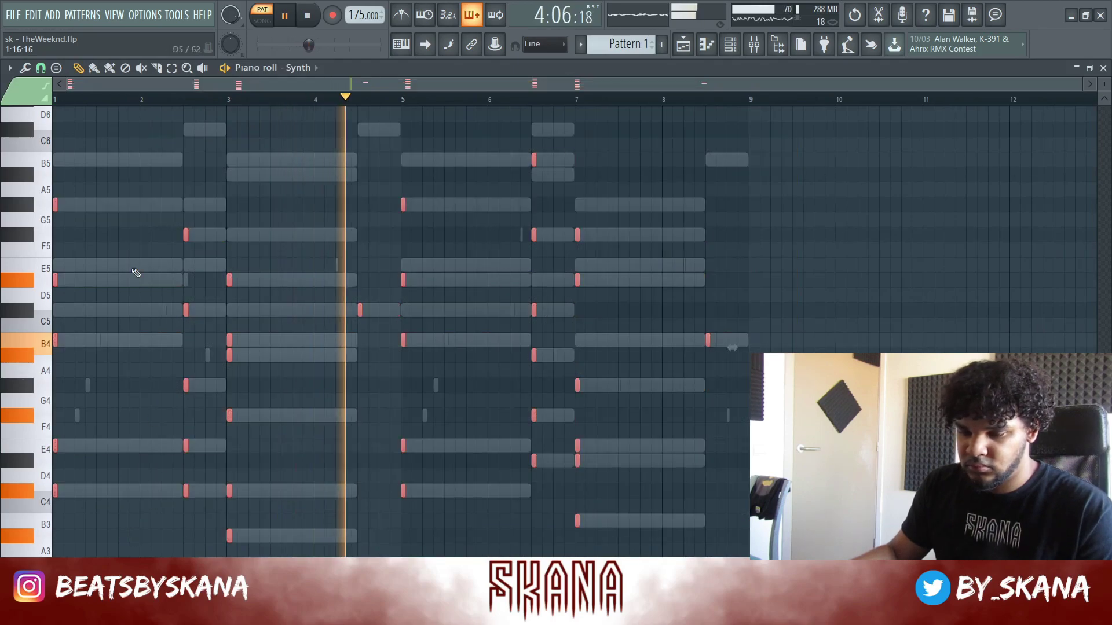
Change the piano roll's snap resolution and lengthen the Synth stabs to two steps each
key(space)
click(41, 68)
click(71, 260)
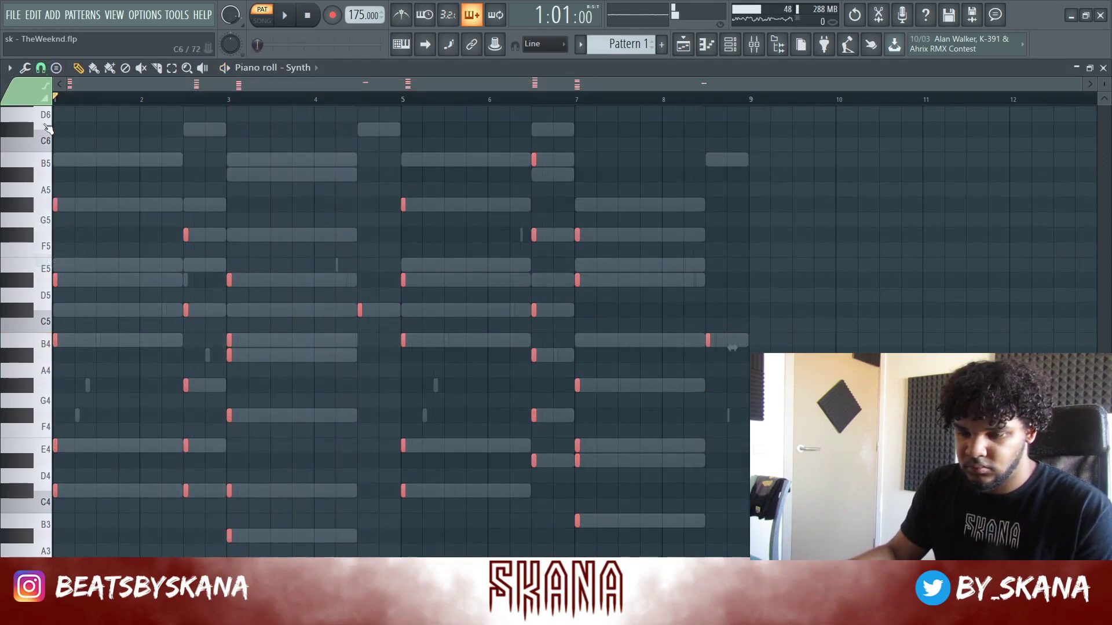
click(41, 68)
click(61, 235)
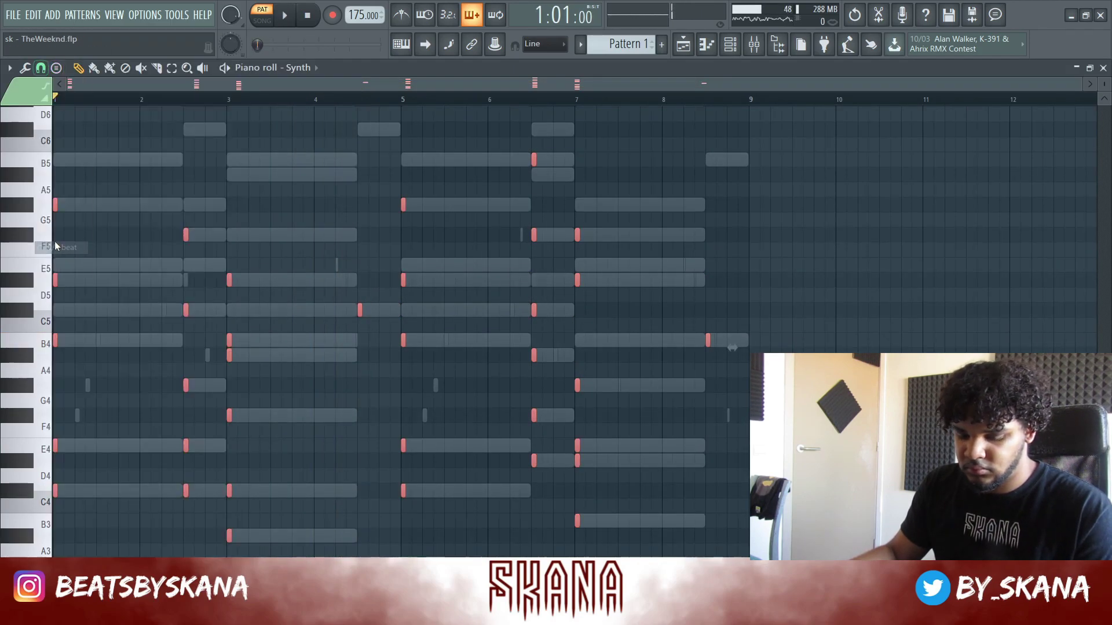
key(ctrl+q)
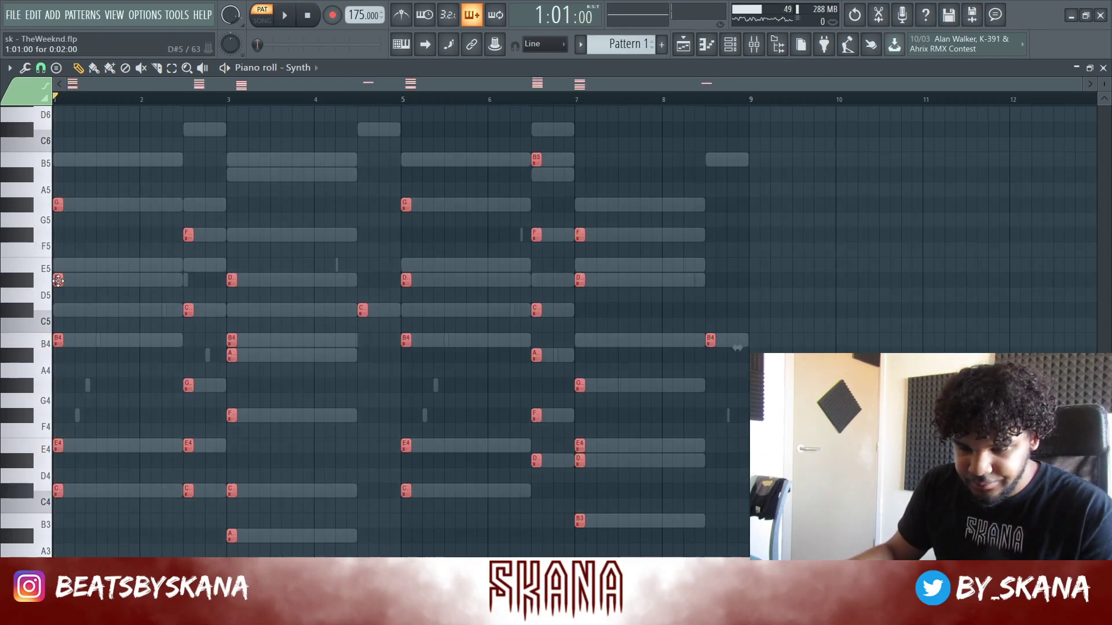
Copy the Synth stabs two and six steps after each chord start, try another set from bar 2, and play them back
drag(56, 281, 69, 283)
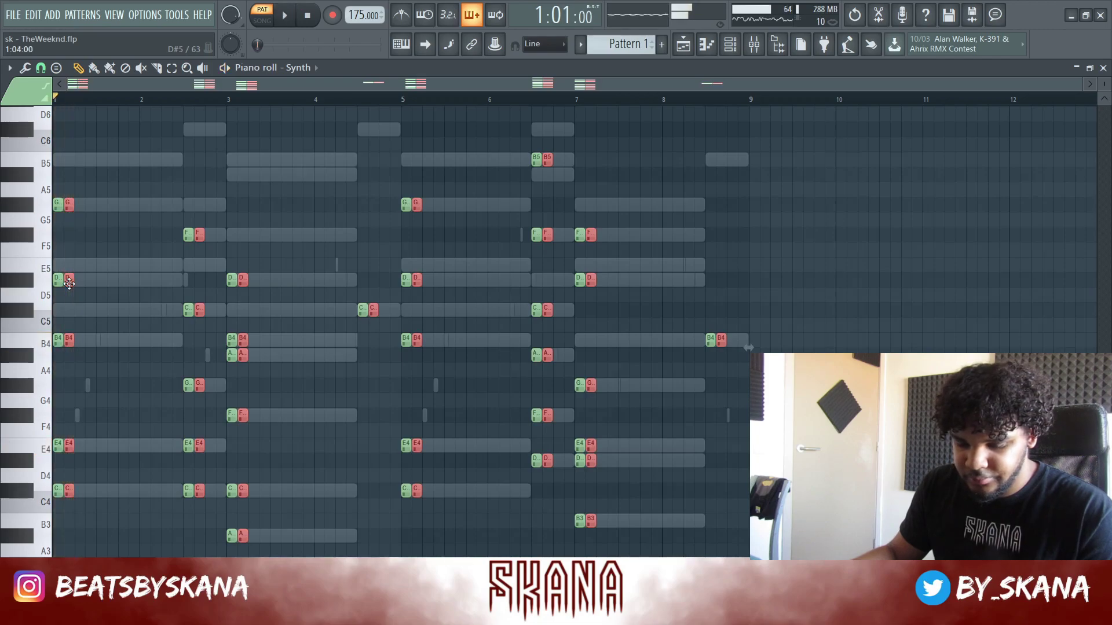
drag(68, 282, 144, 281)
key(space)
key(space)
key(space)
key(space)
key(space)
key(space)
key(space)
key(space)
key(space)
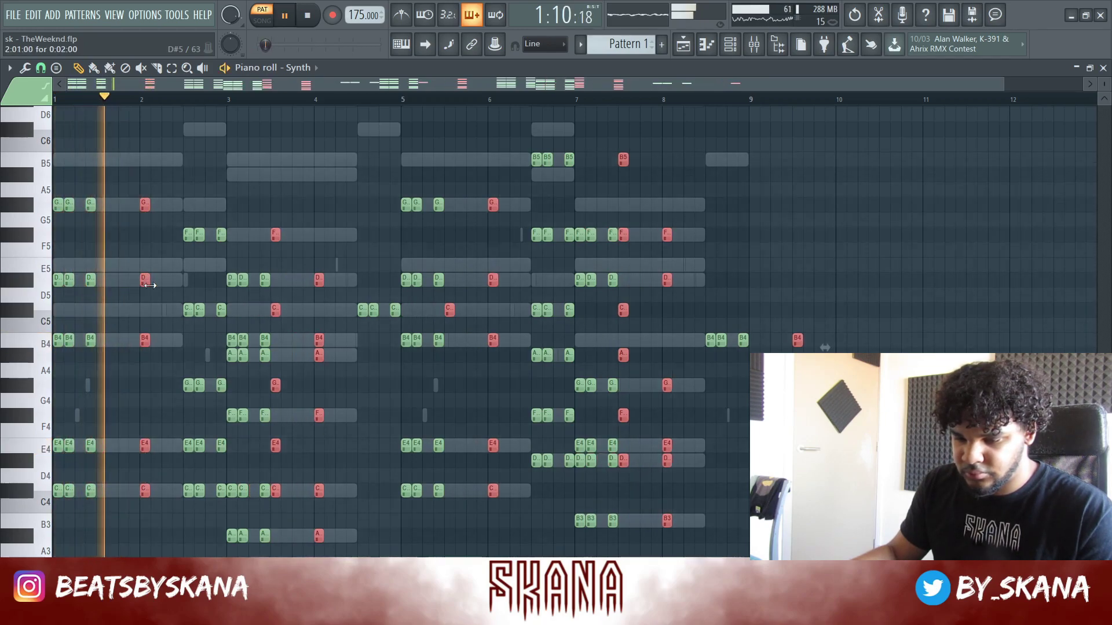
Delete the extra set of Synth stabs that begins at bar 2 and listen to the pattern
key(space)
key(space)
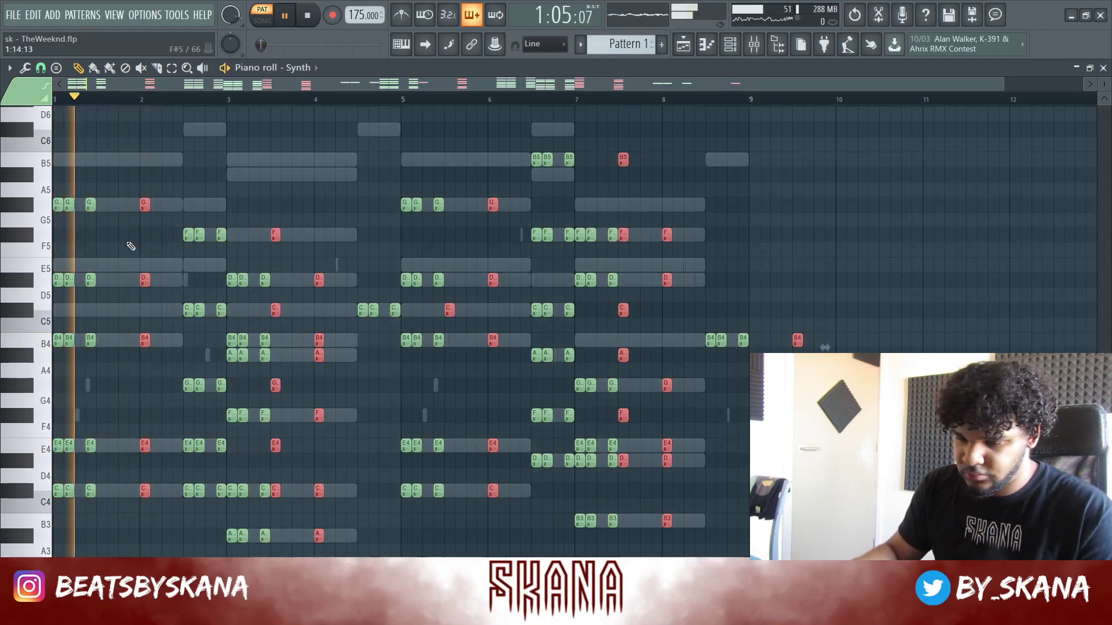
key(Delete)
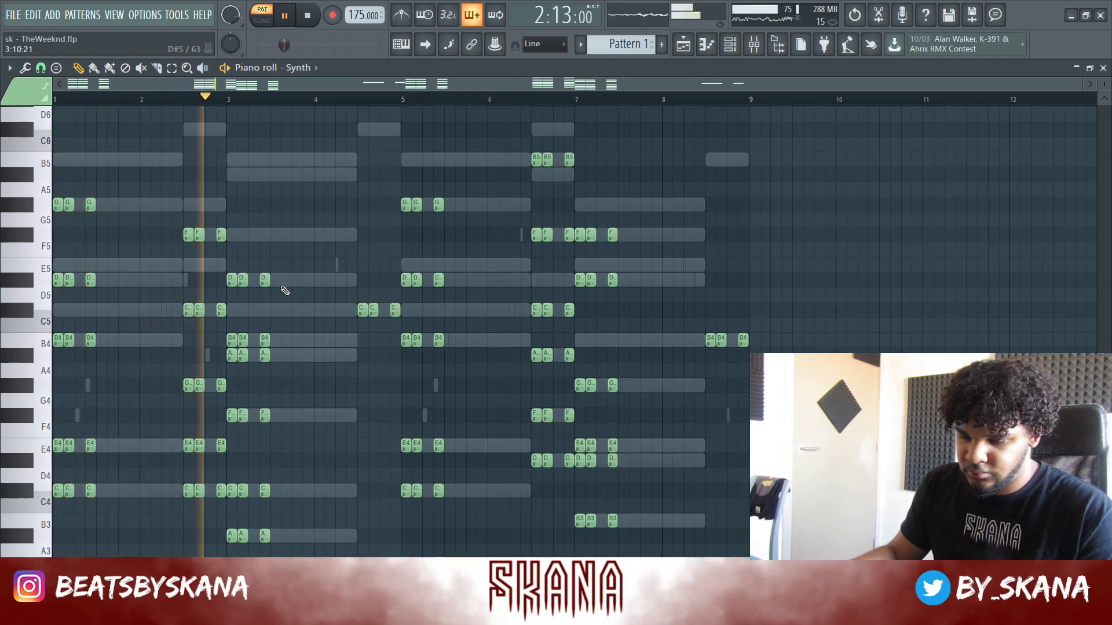
key(space)
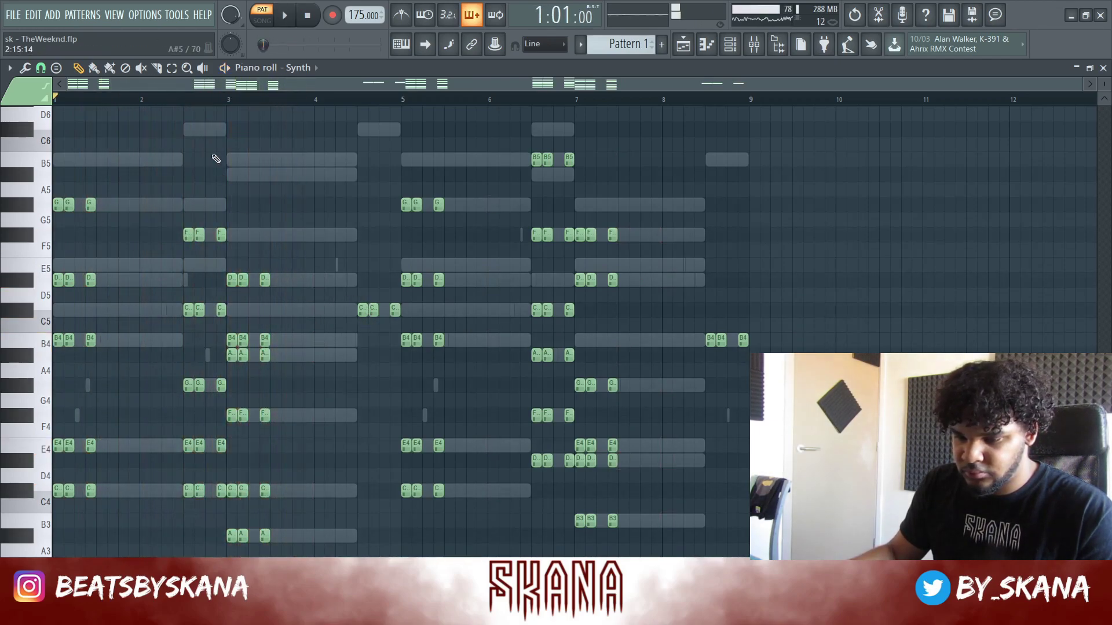
Solo the Key channel and render Pattern 1 as an audio clip
key(space)
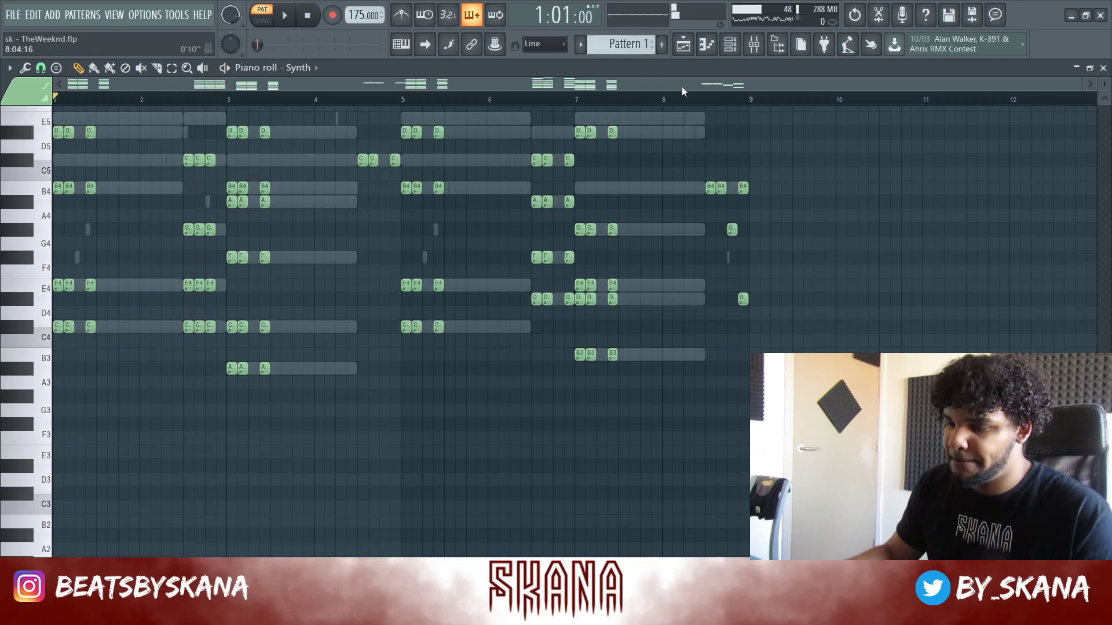
click(689, 51)
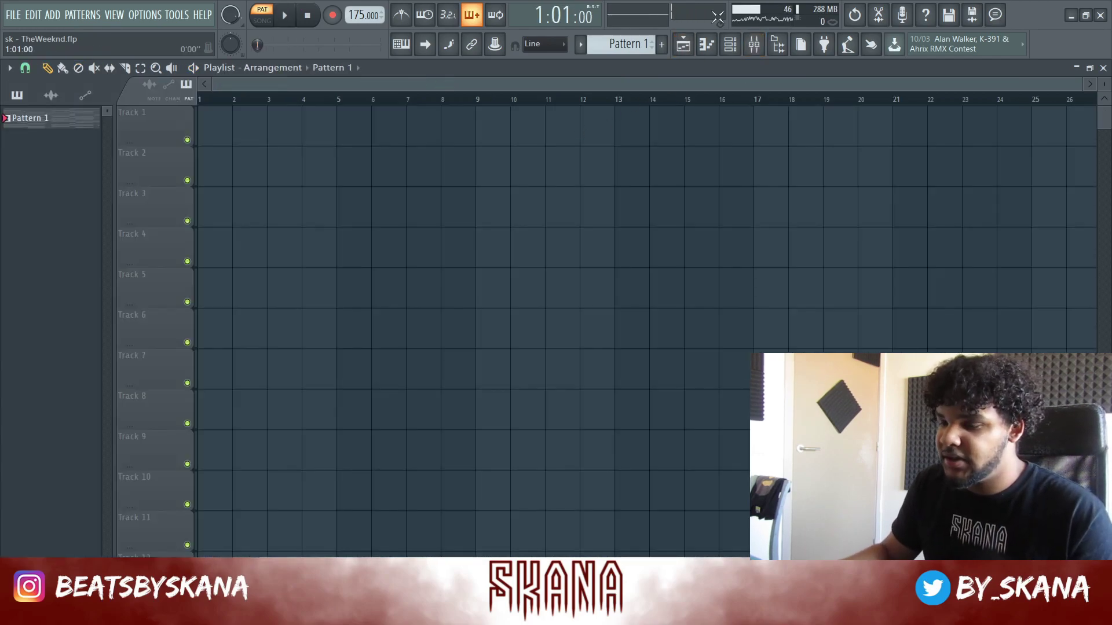
click(728, 53)
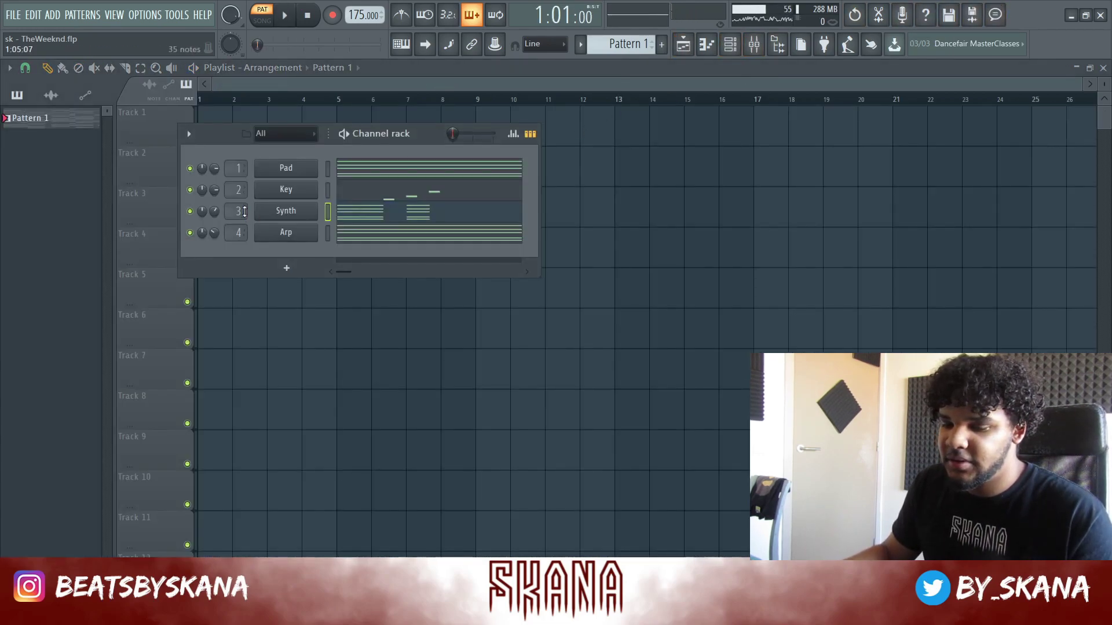
right_click(191, 199)
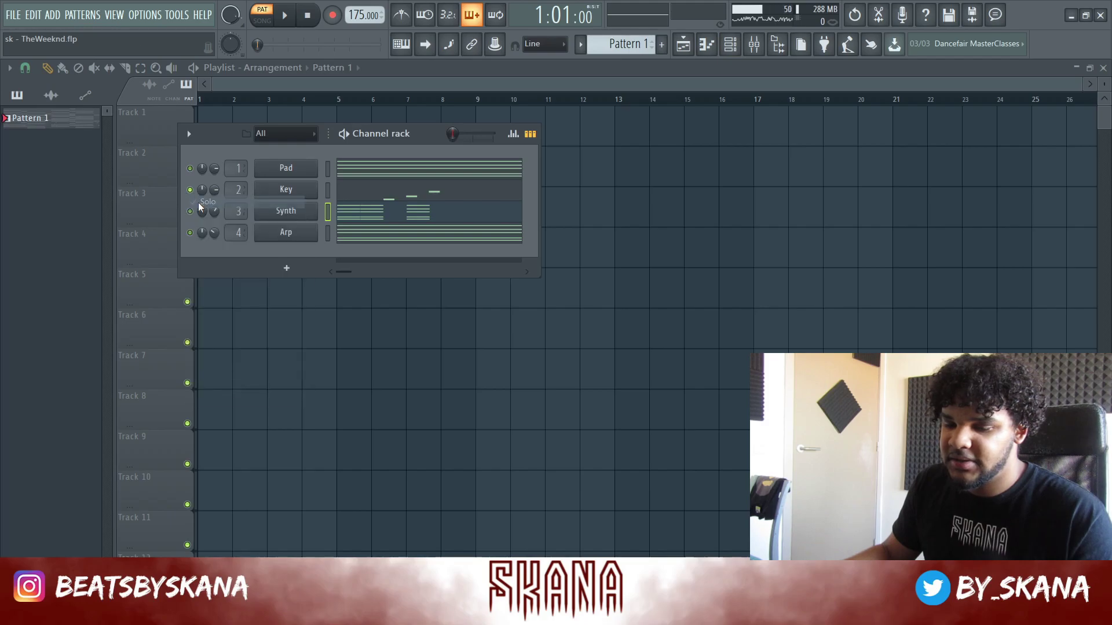
click(754, 51)
click(754, 51)
key(space)
right_click(58, 114)
click(147, 345)
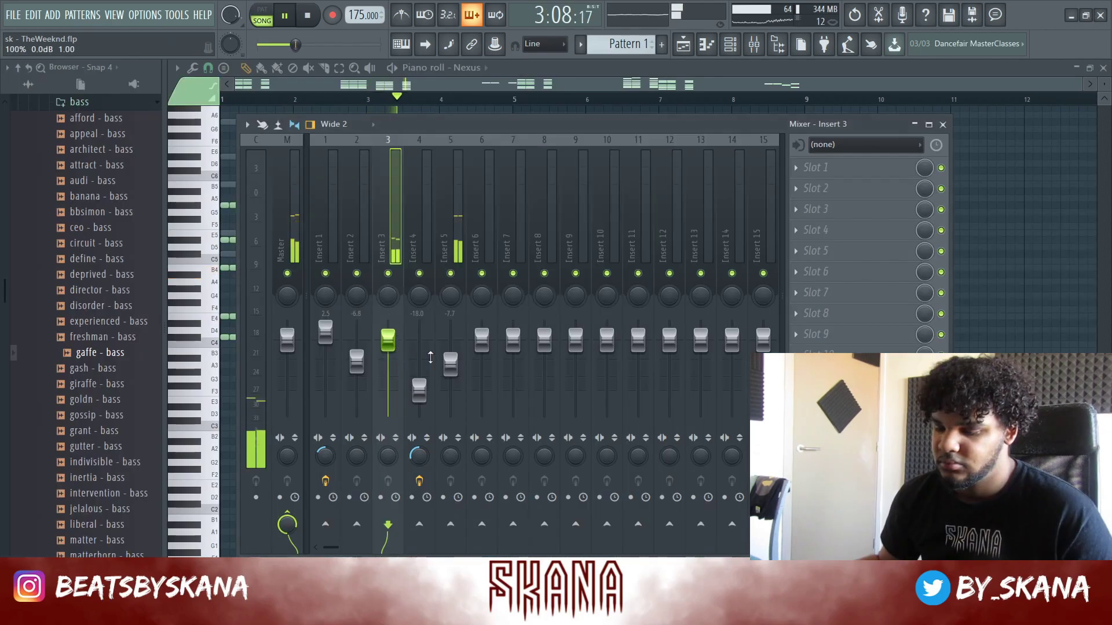
Set the Insert 5 mixer track's volume to -7.6 dB, stop playback and bring up the channel rack
drag(451, 363, 451, 364)
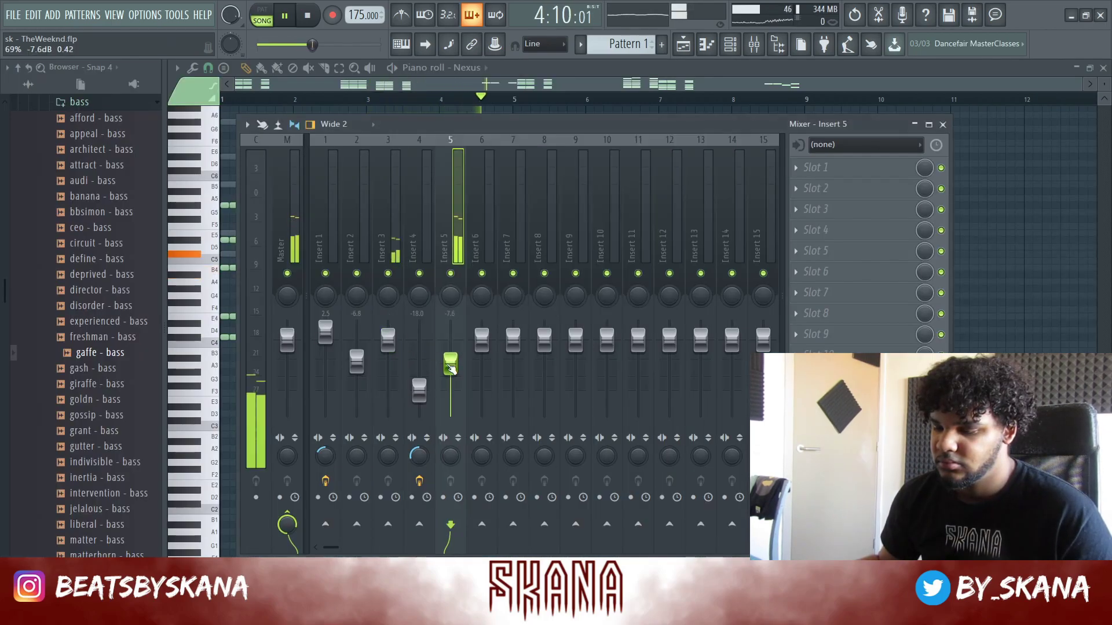
click(730, 44)
key(space)
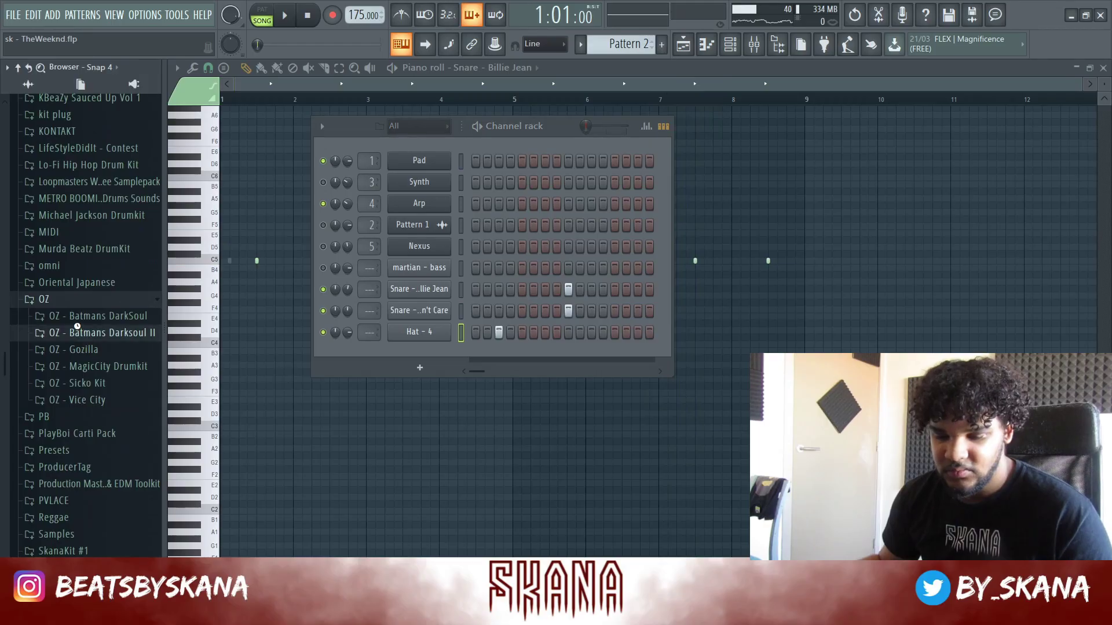
Load Hihat (Bounce) from the OZ - Batmans Darksoul II kit as a new channel with hits on steps 1 and 7
click(98, 332)
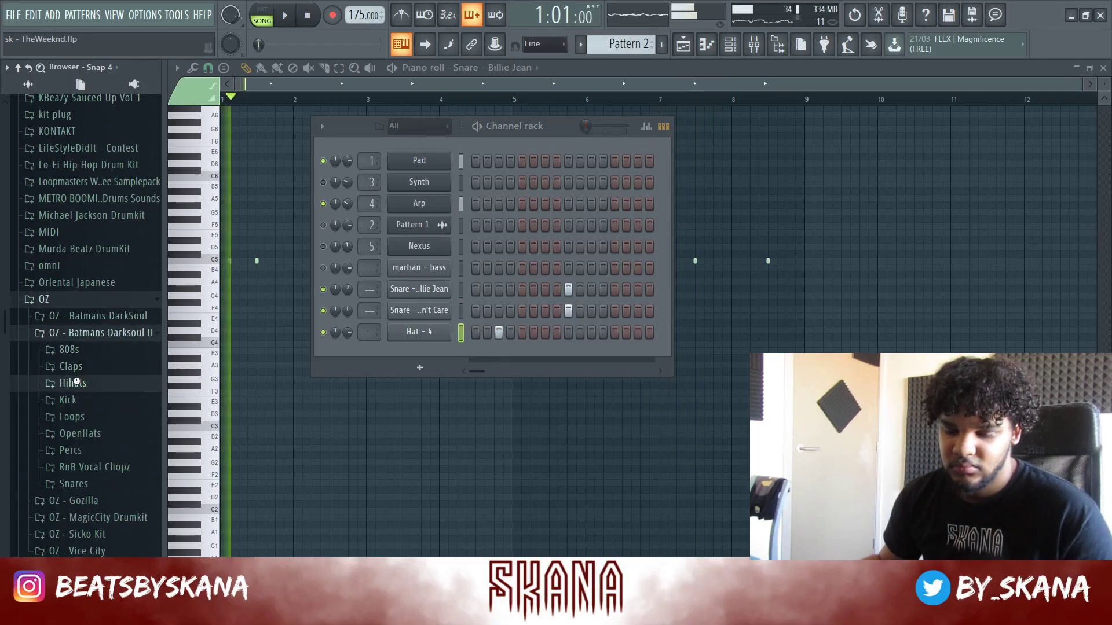
click(71, 383)
key(space)
drag(93, 400, 418, 362)
click(545, 354)
click(476, 354)
key(space)
In the piano roll for Hihat (Bounce), fill the first four steps with a roll of eight equal short notes
right_click(445, 355)
click(472, 351)
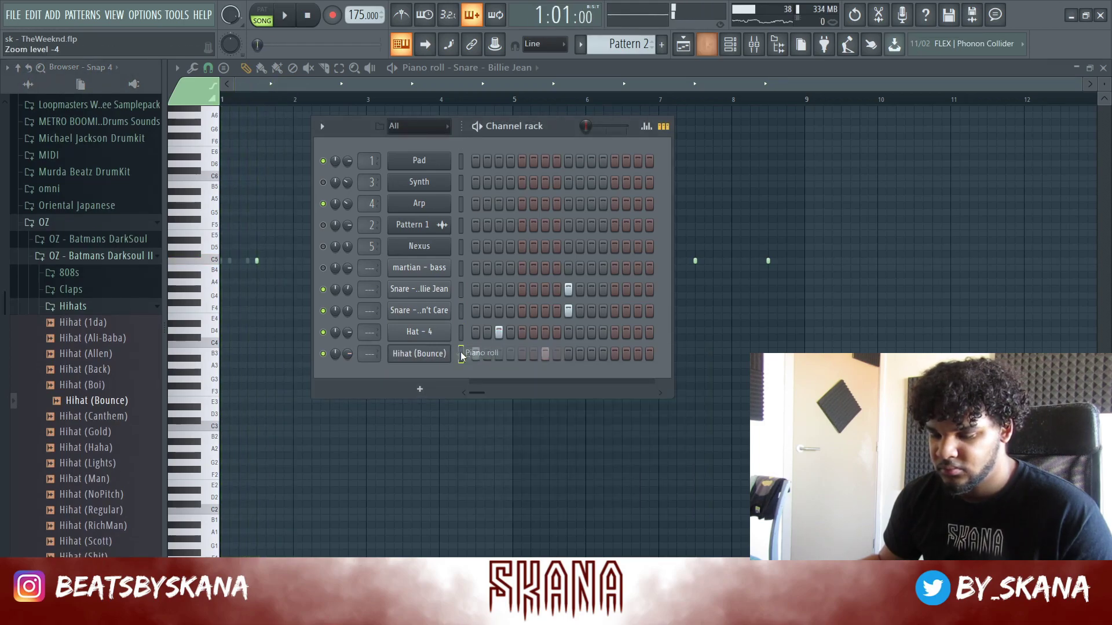
click(226, 348)
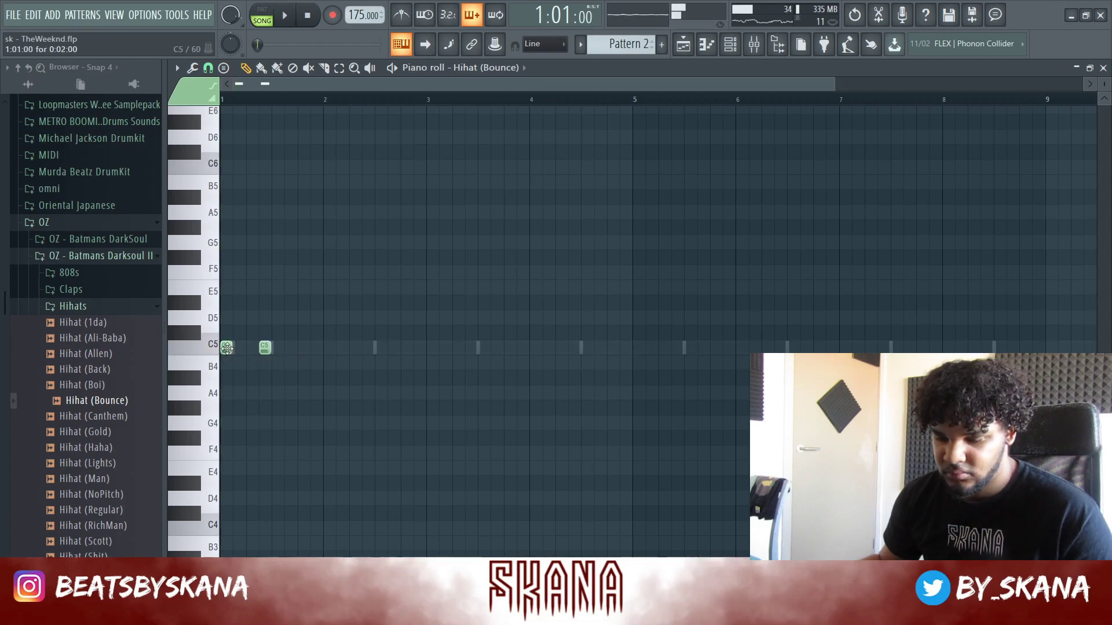
ctrl+click(239, 348)
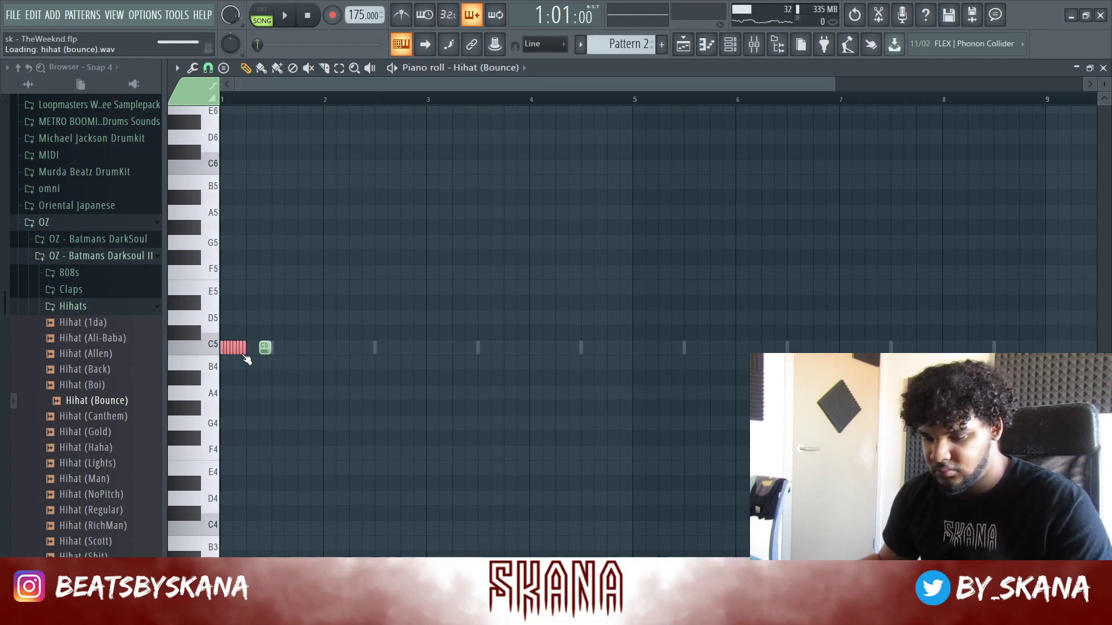
key(ctrl+u)
click(632, 404)
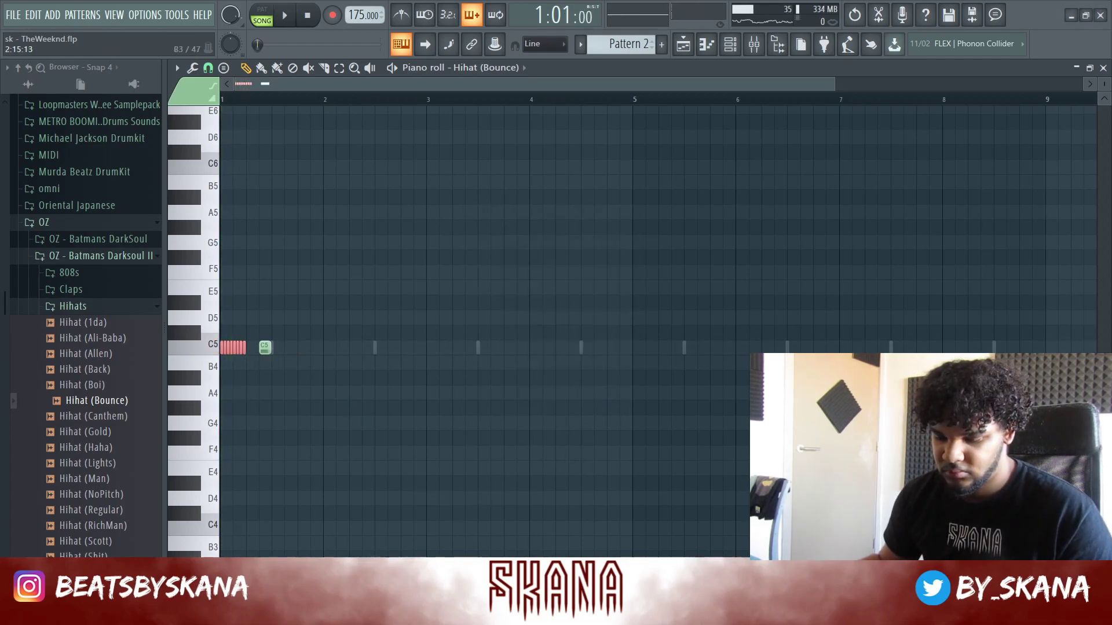
Reveal the velocity lane and shape the eight-note hi-hat roll's velocities into a descending ramp, checking it in playback
drag(305, 556, 136, 469)
scroll(136, 459, up, 10)
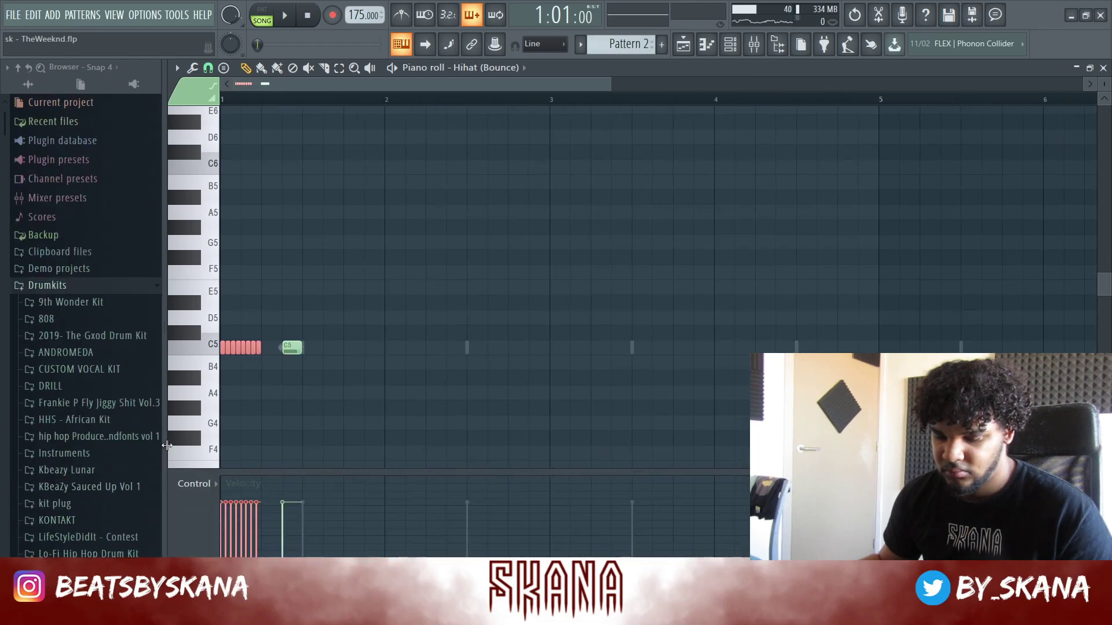
scroll(229, 531, up, 3)
mouse_move(239, 538)
mouse_down()
mouse_move(225, 519)
mouse_move(248, 555)
mouse_up()
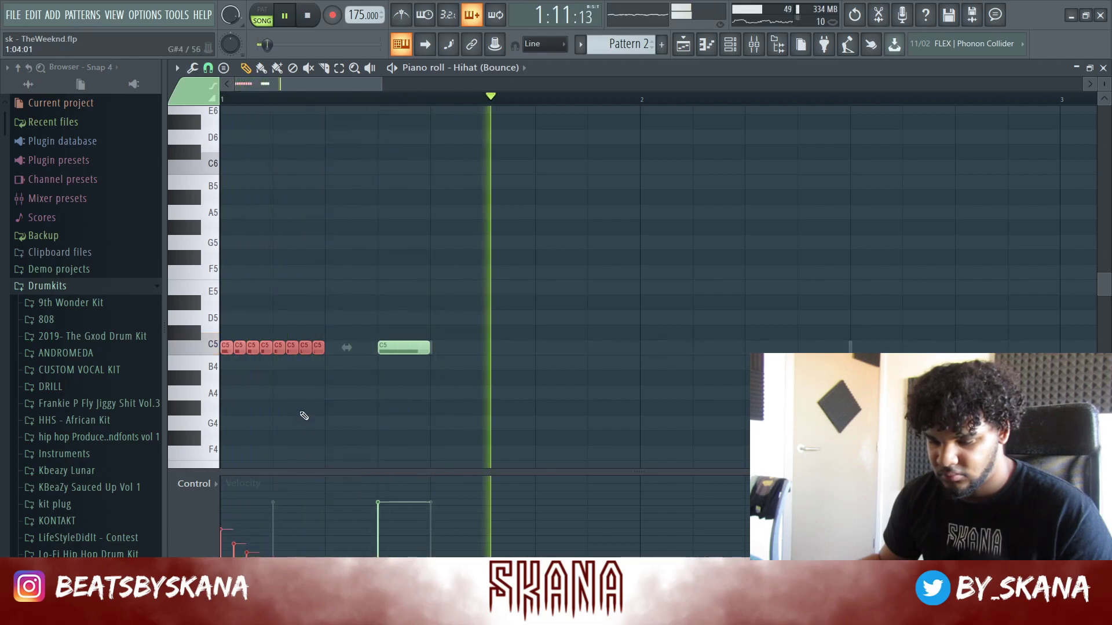
key(space)
Set the snap to 1/4 beat and add two-step hi-hat notes on steps 11 and 15 of bar 1
scroll(348, 400, down, 5)
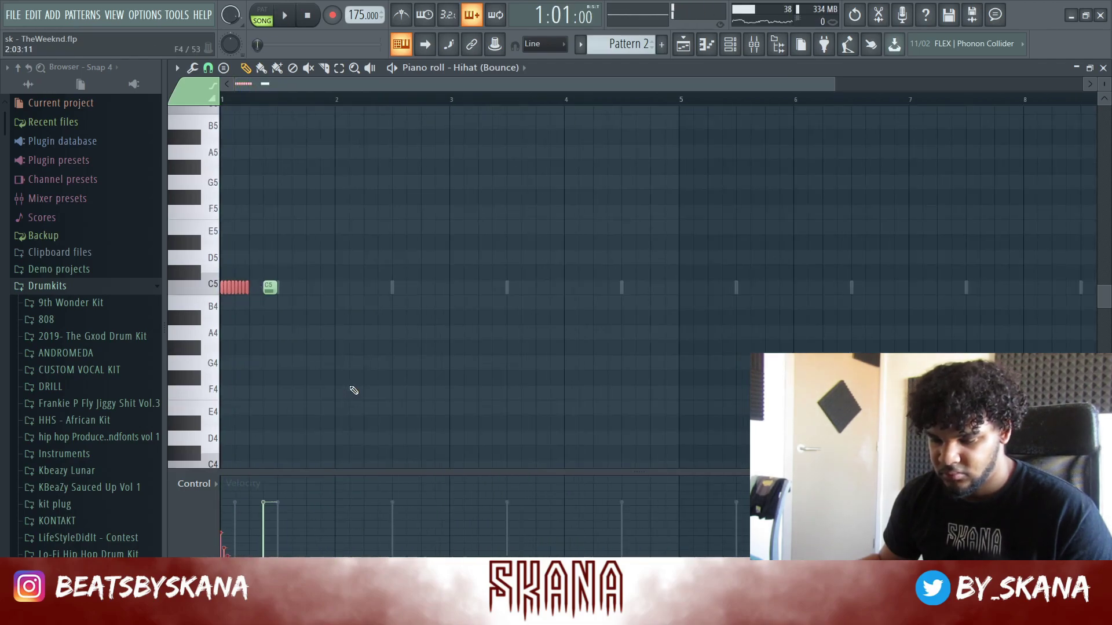
key(space)
ctrl+scroll(231, 307, up, 2)
drag(365, 288, 393, 294)
key(space)
key(space)
click(208, 68)
click(255, 212)
key(space)
drag(394, 285, 367, 286)
click(429, 287)
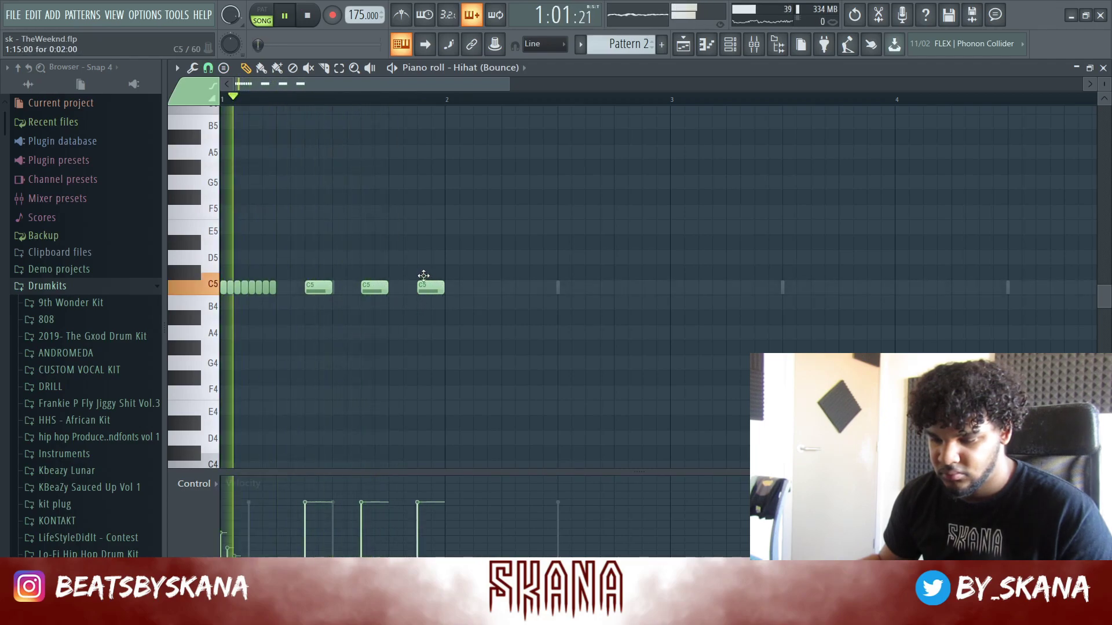
key(space)
Try extra short hi-hat notes at the start of bar 2 and play them back
click(451, 287)
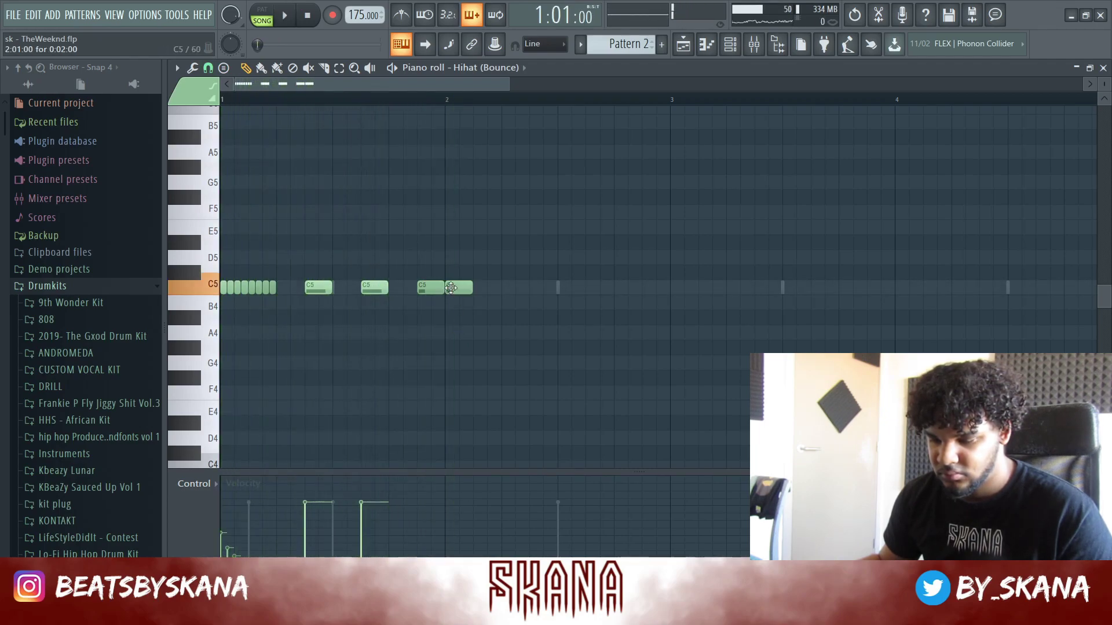
key(space)
click(464, 287)
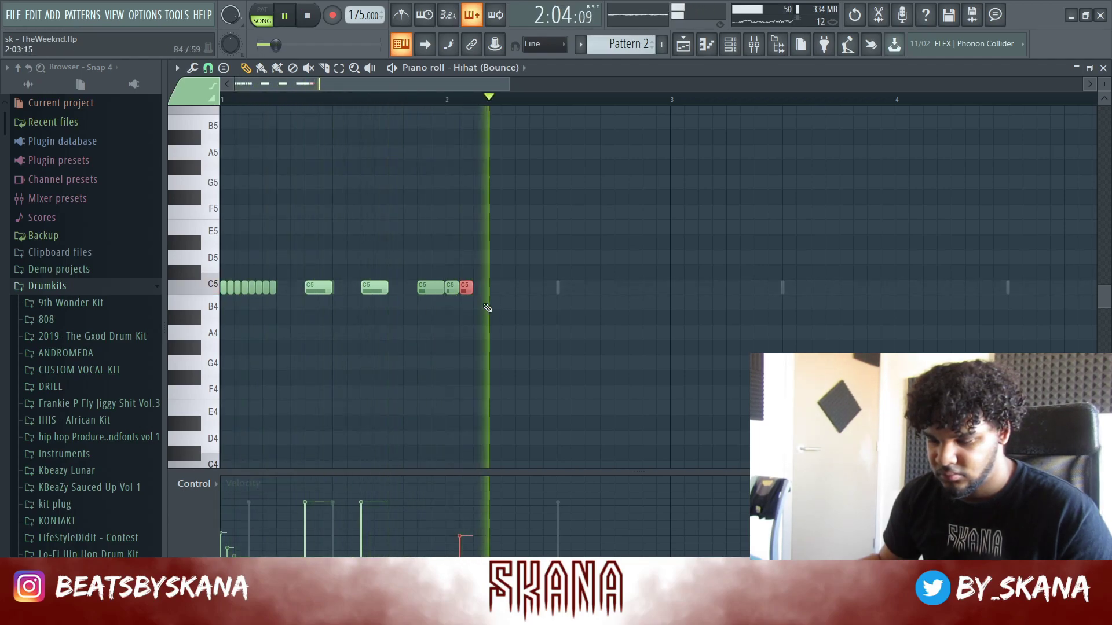
key(space)
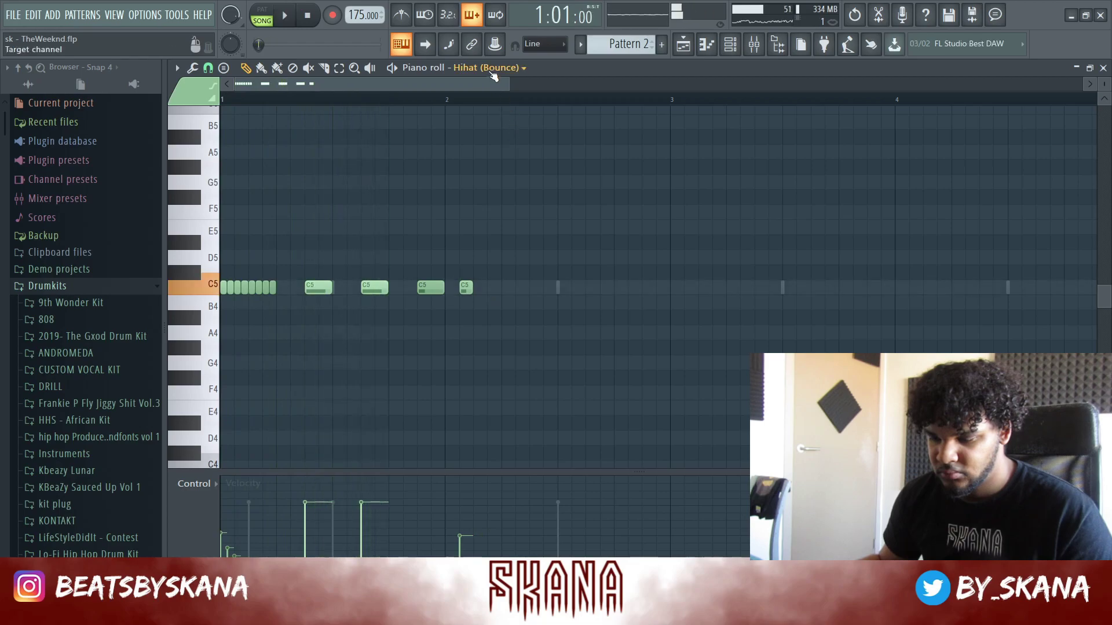
Switch the piano roll to Hat - 4 and add a one-step hit on step 3 of bar 2
click(491, 71)
click(504, 210)
key(space)
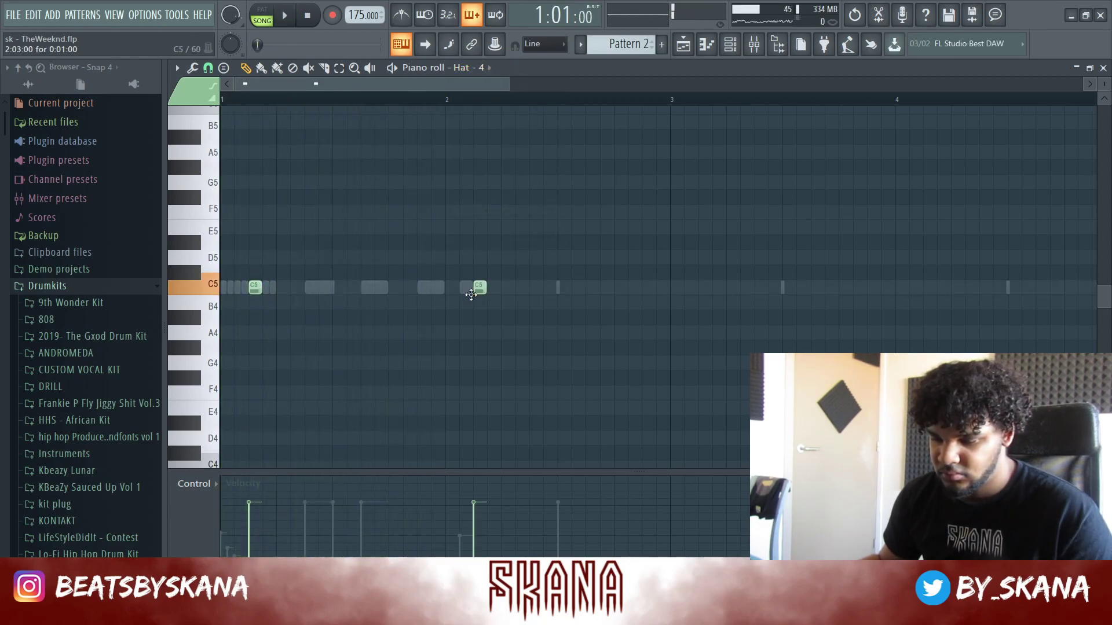
key(space)
Repeat bar 2 of the Hat - 4 part through bar 8 and clear the selection
drag(455, 117, 3, 185)
key(ctrl+b)
key(ctrl+b)
key(ctrl+b)
key(ctrl+b)
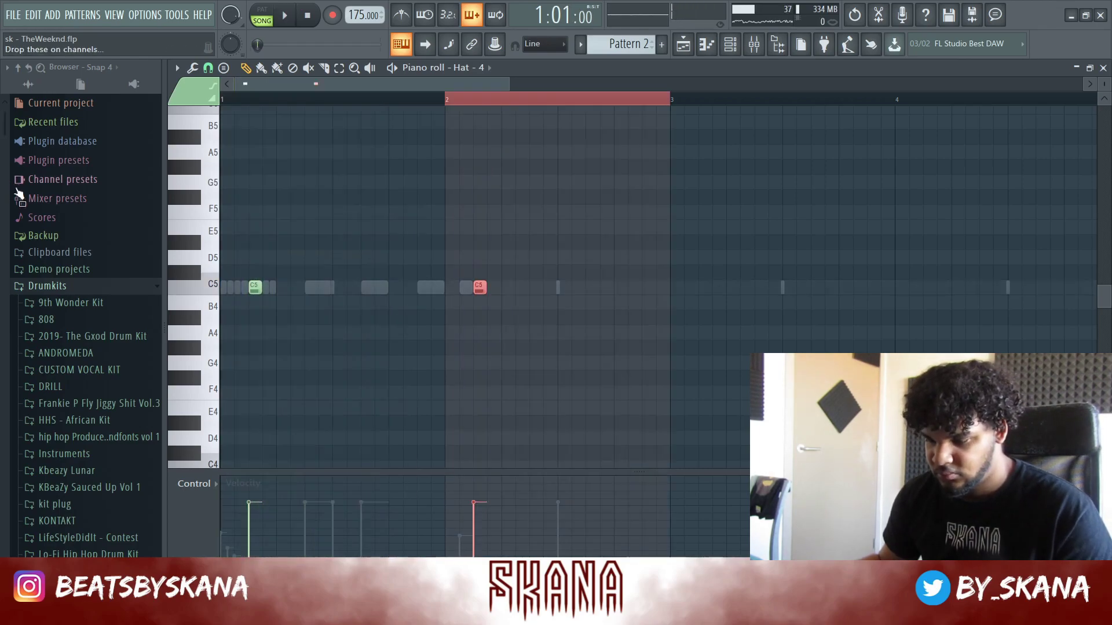
scroll(606, 256, down, 4)
key(ctrl+b)
key(ctrl+b)
key(ctrl+b)
key(ctrl+d)
Switch the piano roll to Hihat (Bounce), delete its hit in bar 2 and listen
click(490, 67)
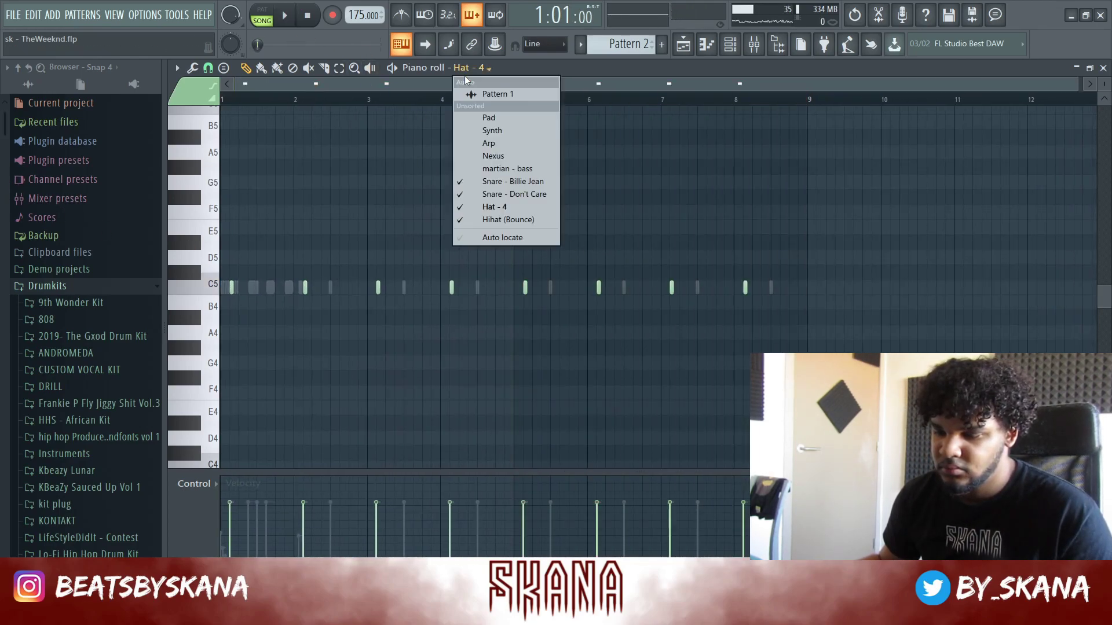
click(496, 220)
key(space)
right_click(301, 288)
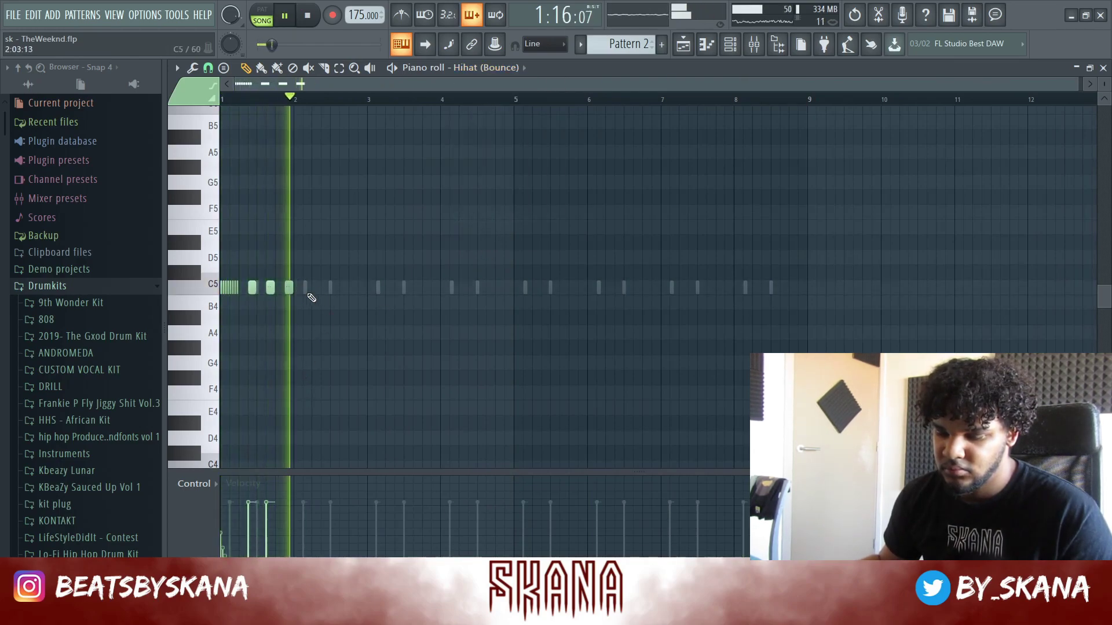
key(space)
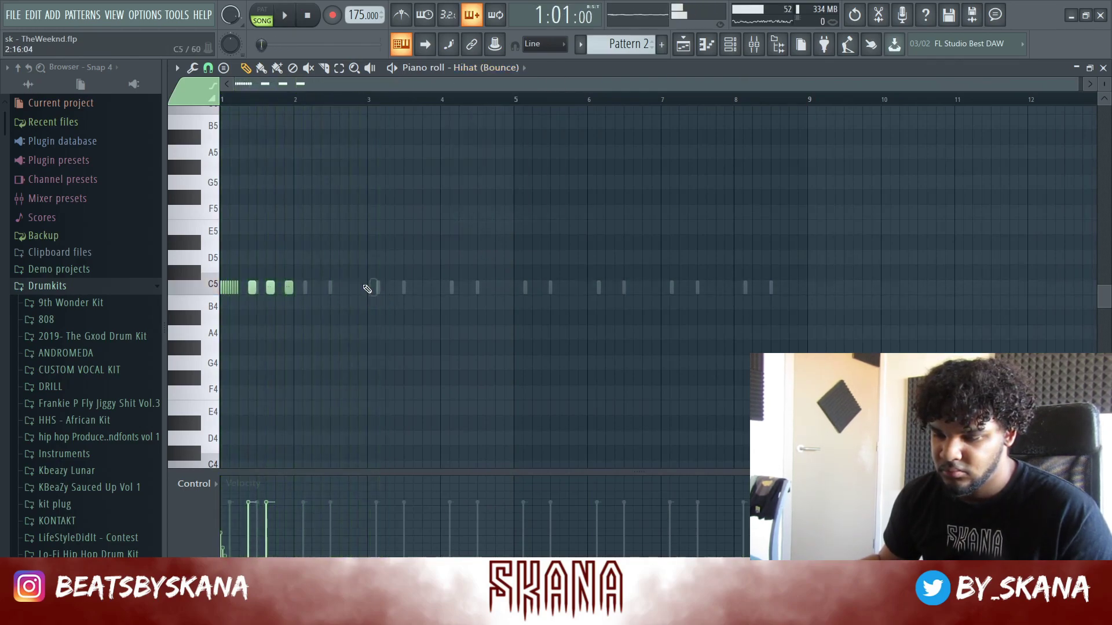
Duplicate the first two bars of the Hihat (Bounce) part into bars 3 and 4 and play them back
drag(364, 100, 44, 219)
key(ctrl+b)
key(ctrl+d)
key(space)
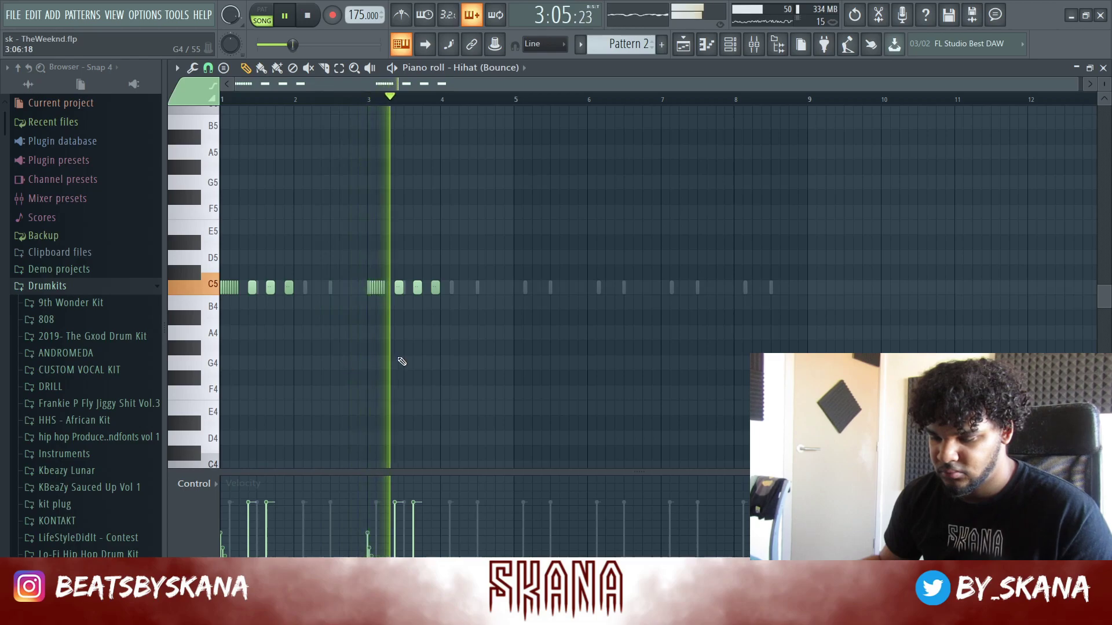
key(space)
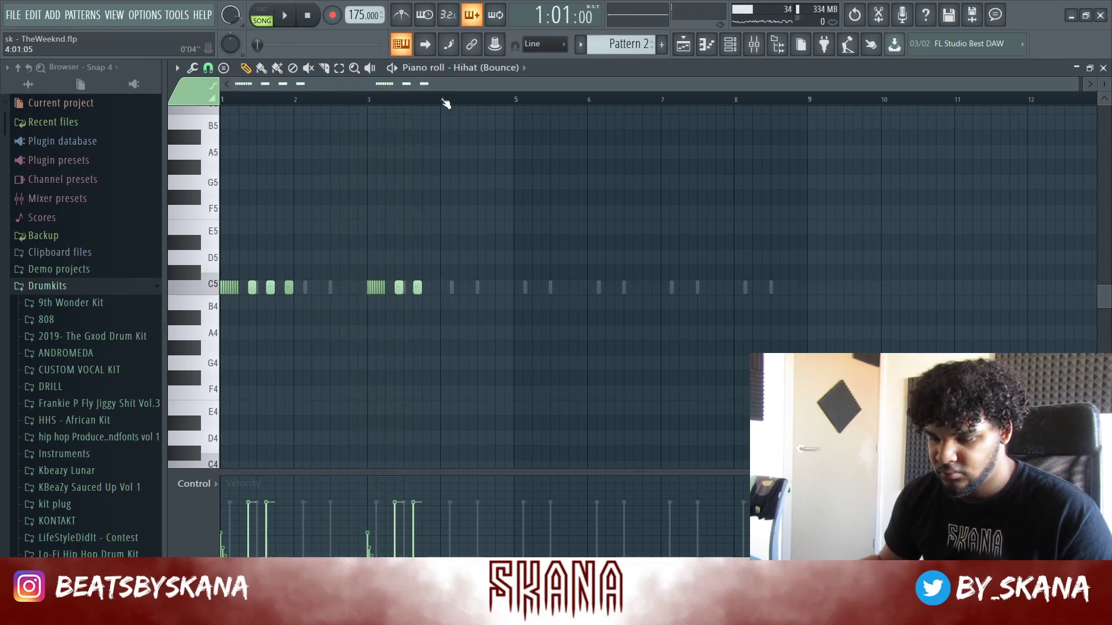
Remove the step 11 hi-hat hit in bar 3 and place a one-step hit on step 15
key(space)
right_click(418, 287)
click(429, 288)
key(space)
click(430, 288)
key(space)
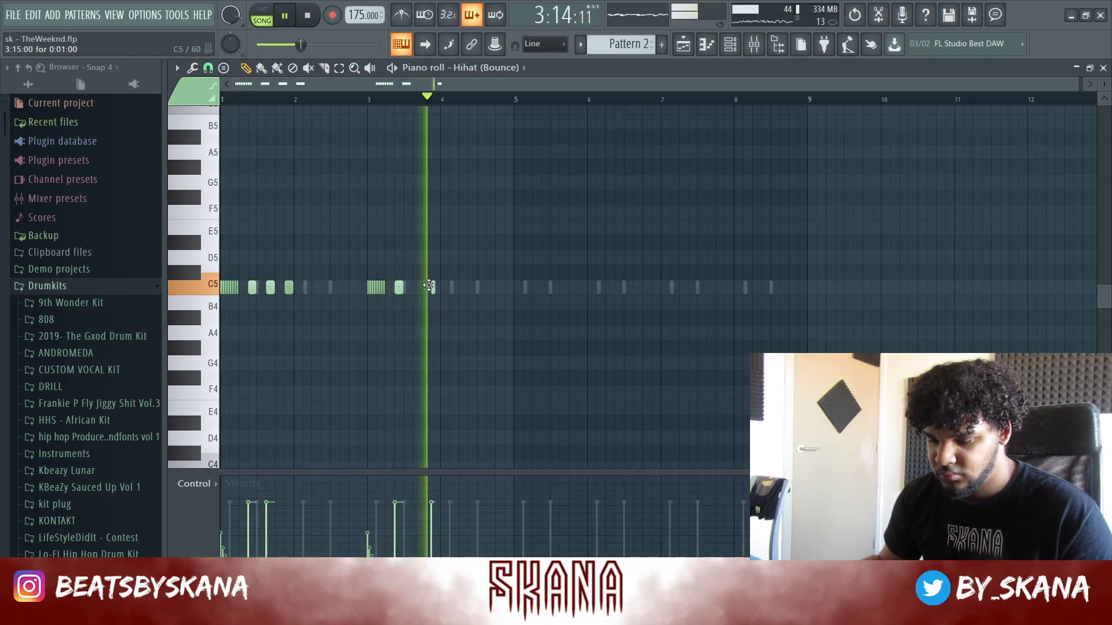
key(space)
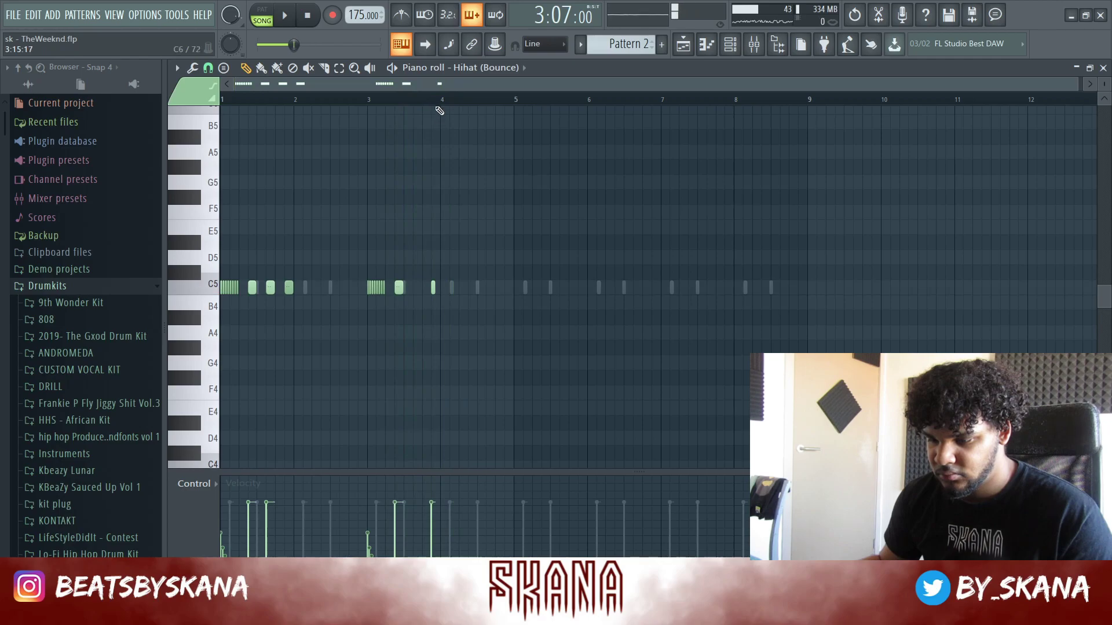
Add a one-step hi-hat hit on step 7 of bar 4 and duplicate the four-bar part into bars 5 to 8
click(471, 288)
key(space)
key(ctrl+a)
key(ctrl+b)
key(ctrl+d)
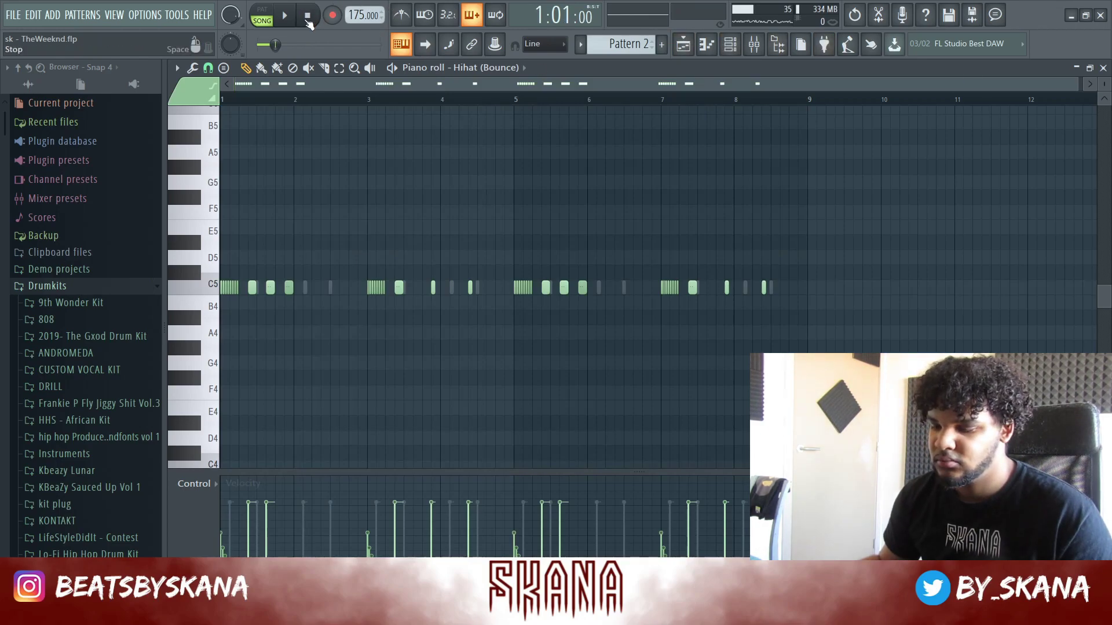
Set the snap to 1/3 beat and add three triplet hi-hat hits on the last beat of bar 8
scroll(819, 303, up, 5)
click(207, 71)
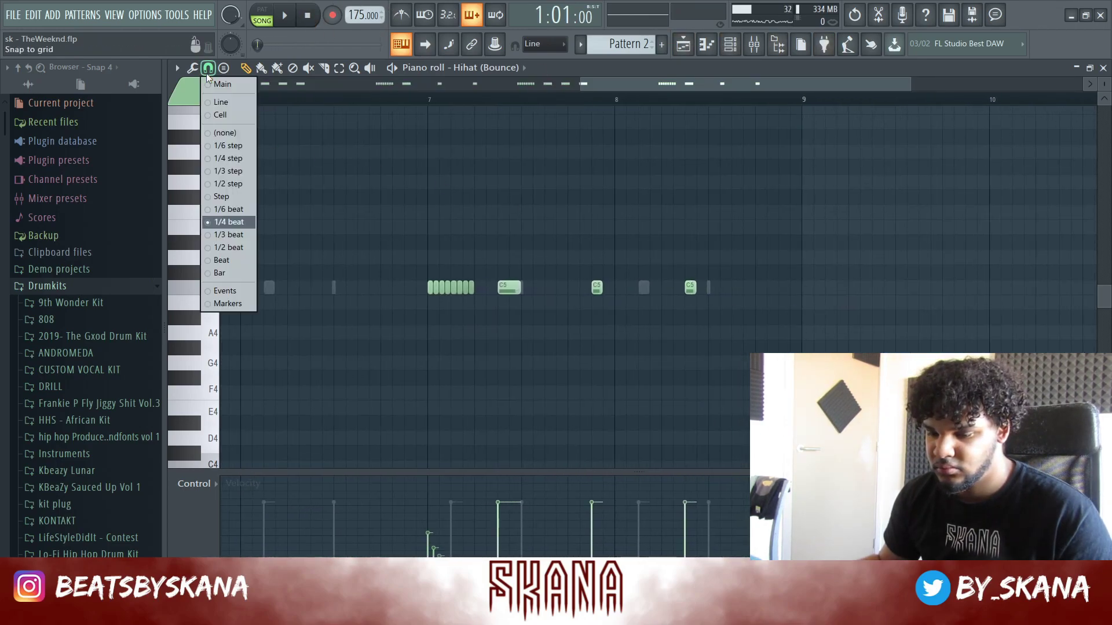
click(243, 235)
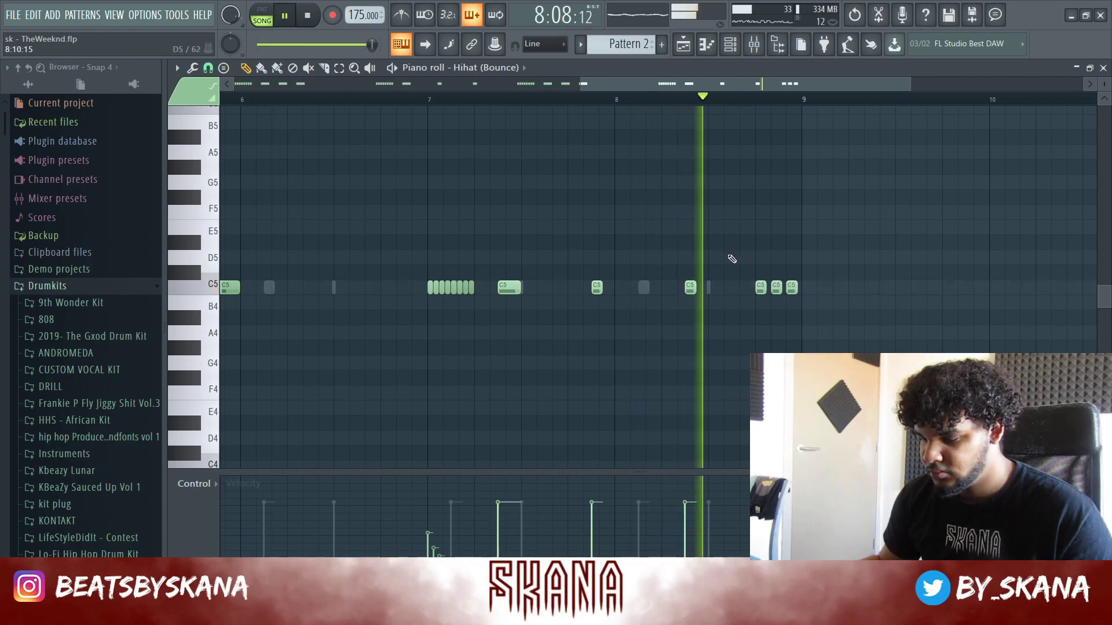
Rework the end of bar 8 into three evenly spaced triplet-grid hi-hat hits from beat 3, removing the step 7 hit
key(space)
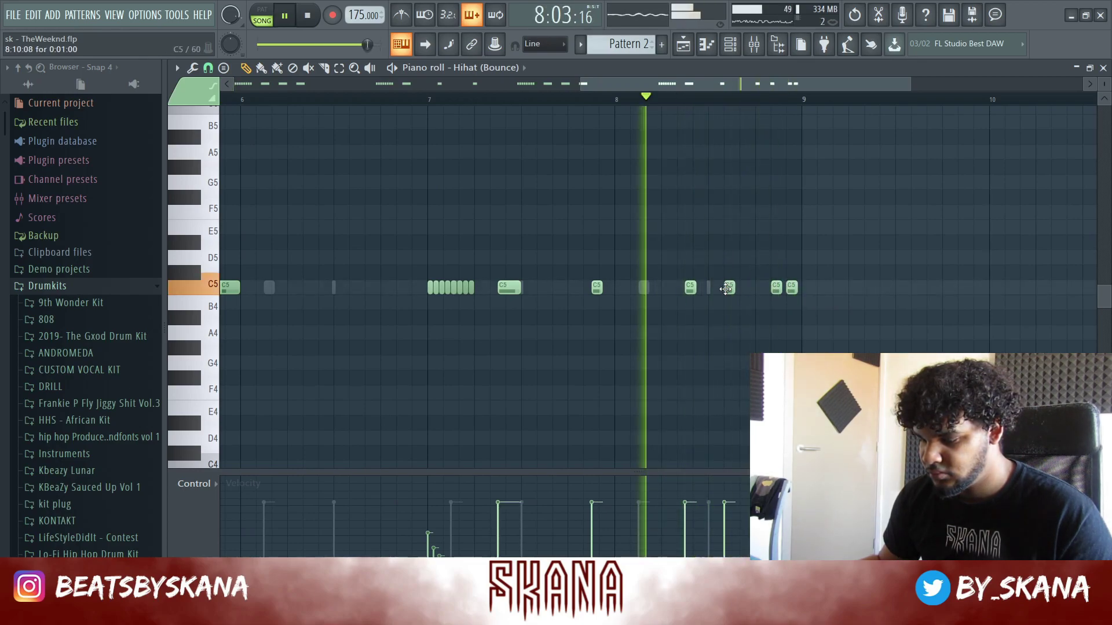
key(space)
right_click(776, 288)
right_click(791, 288)
right_click(690, 287)
key(space)
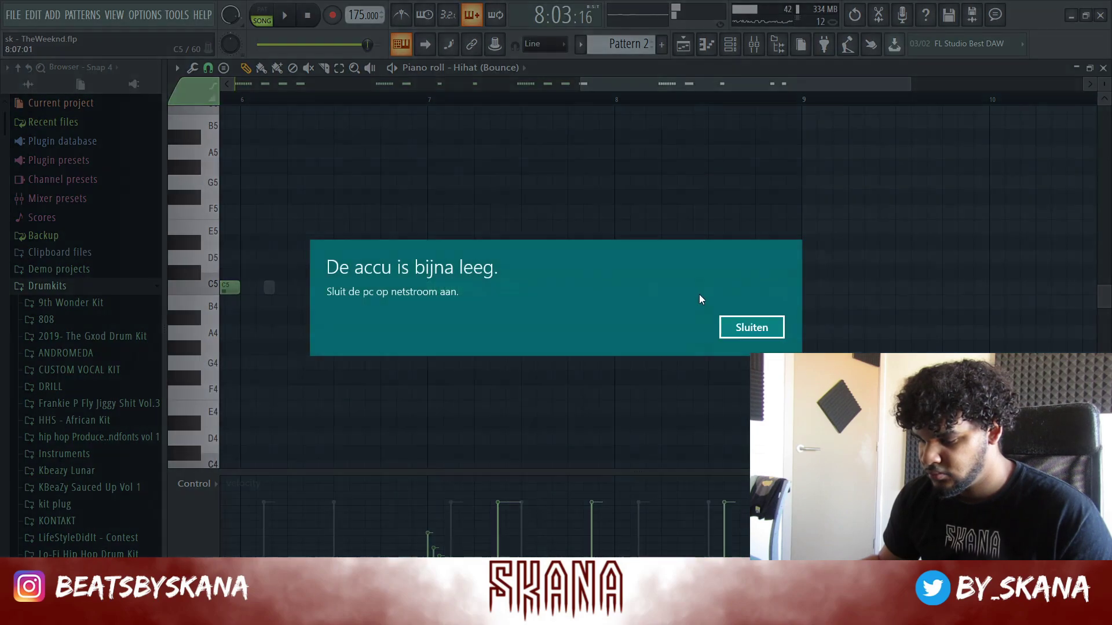
key(space)
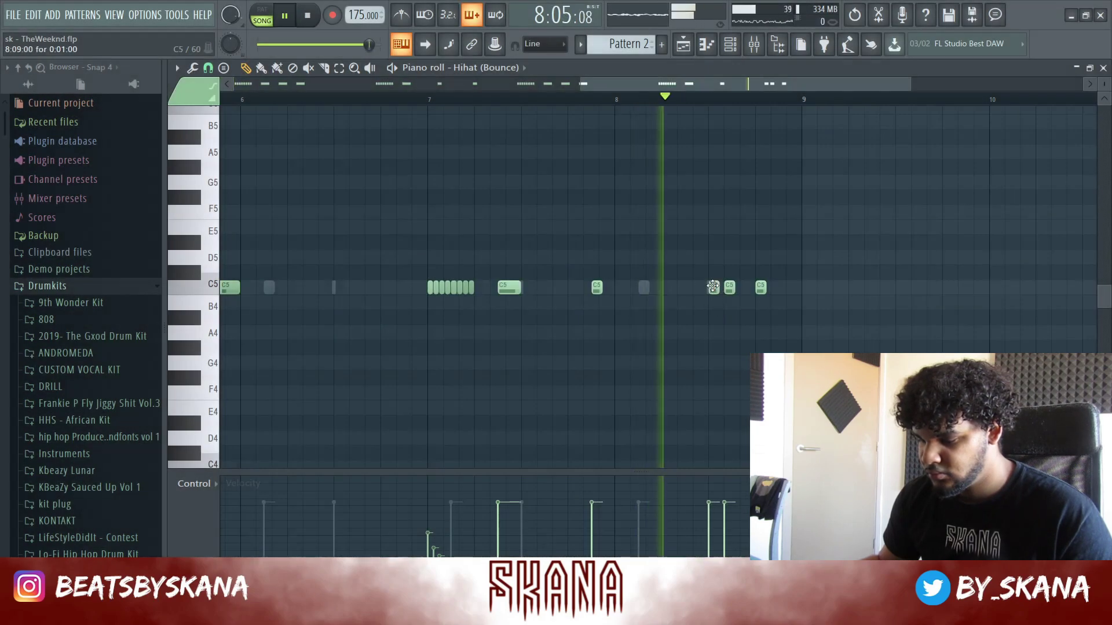
right_click(761, 288)
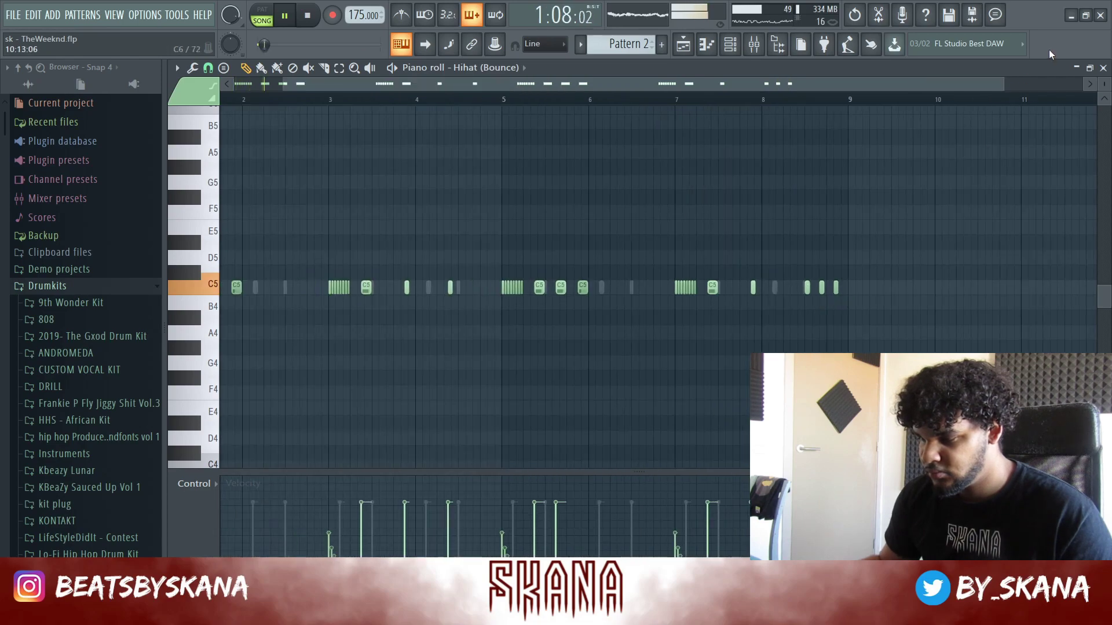
Save the project and add the Kick (Popshit) sample above the snares, with hits on steps 1 and 7
key(F7)
key(ctrl+s)
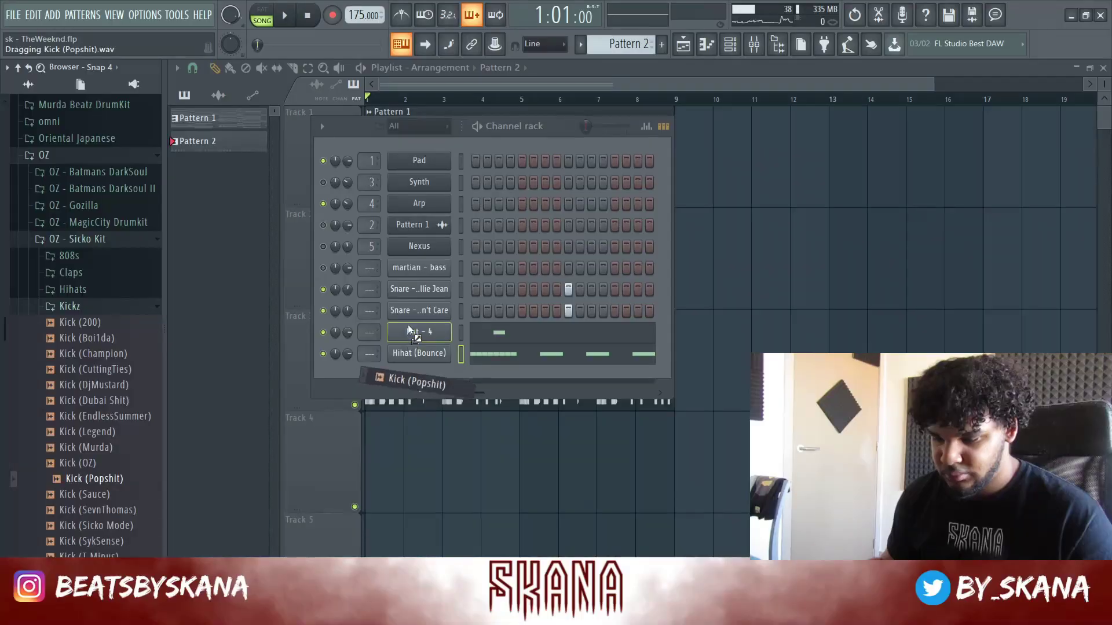
drag(411, 259, 411, 278)
click(476, 289)
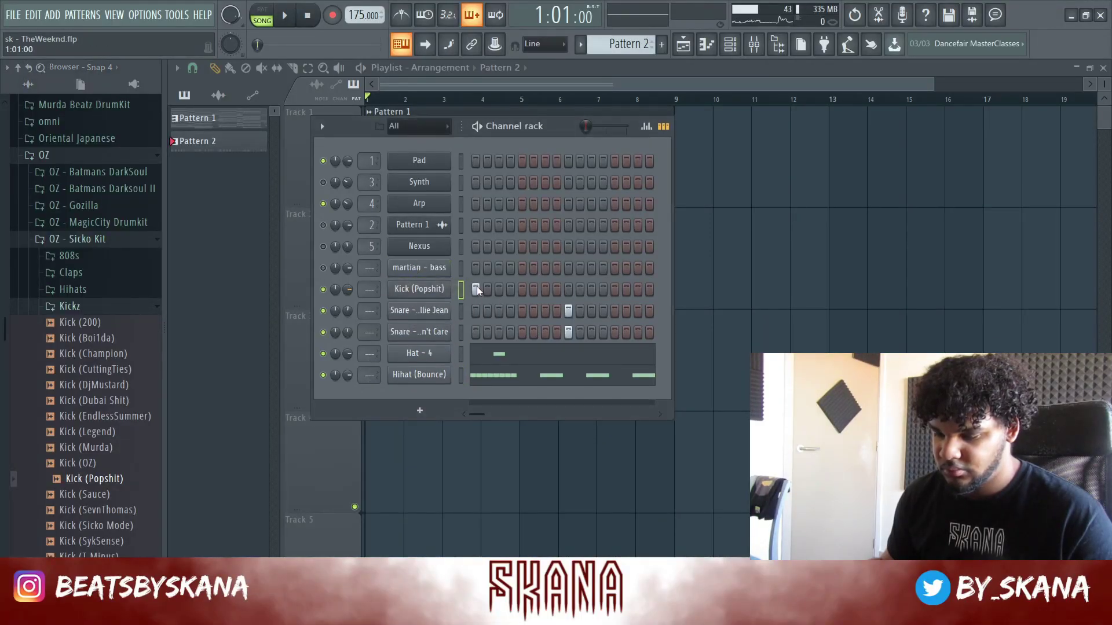
click(546, 290)
key(space)
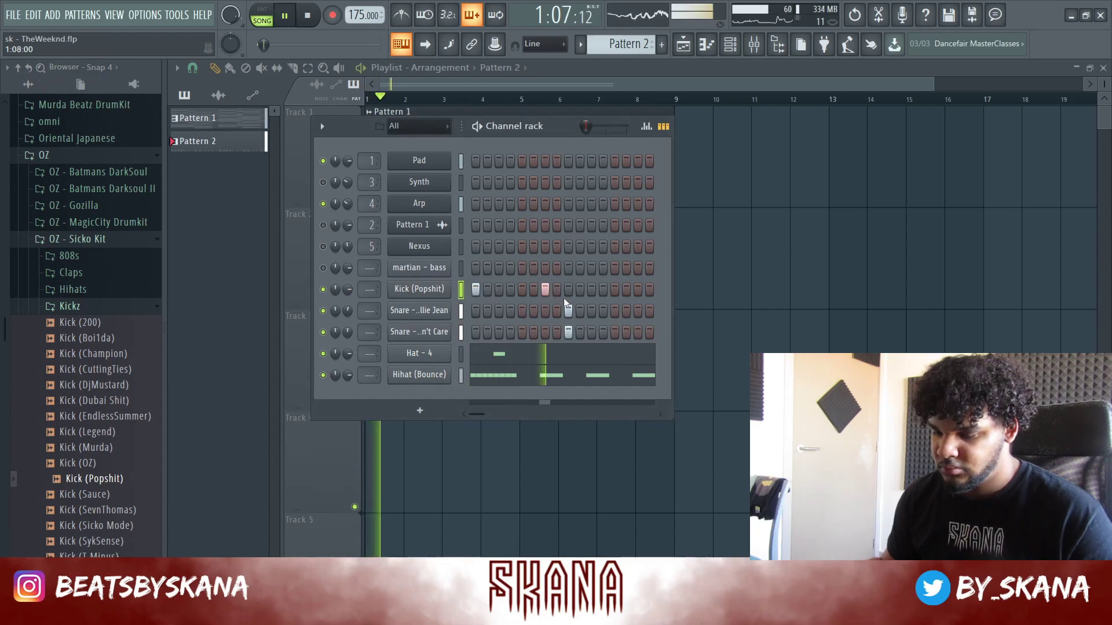
Set the kick's piano roll snap to 1/2 beat and add kicks on step 3 of bar 1 and step 11 of bar 2
right_click(461, 286)
click(474, 291)
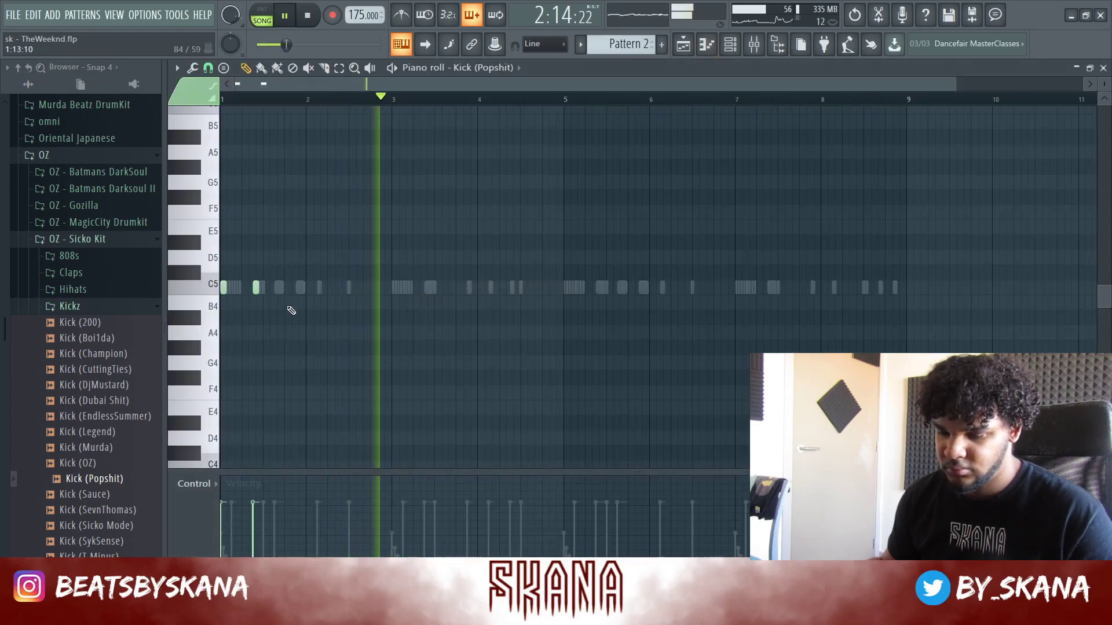
key(space)
scroll(252, 290, up, 3)
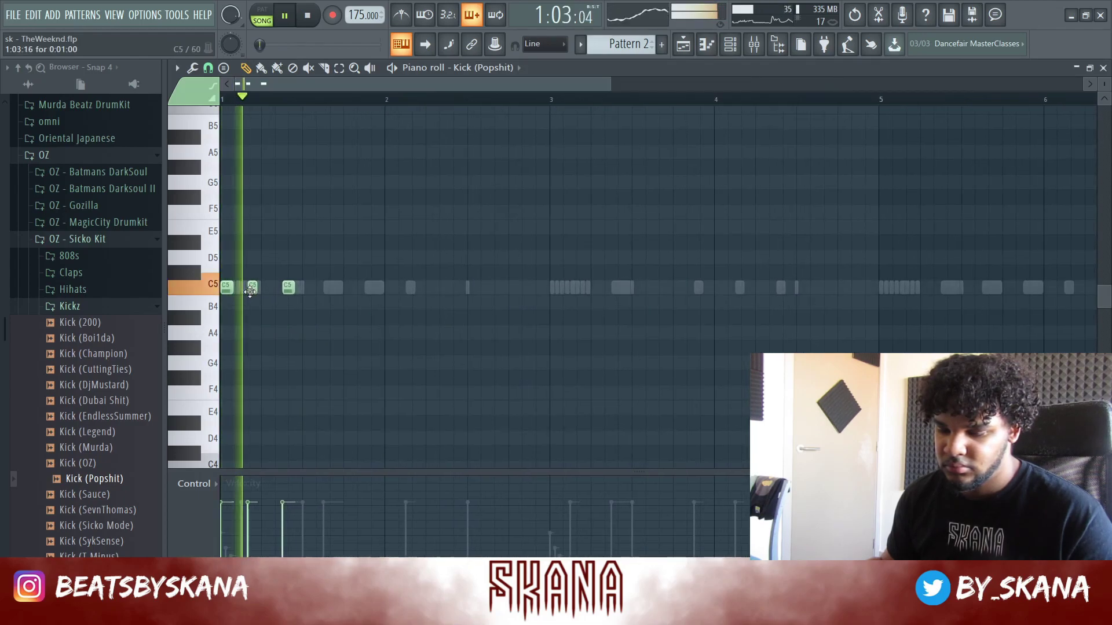
key(space)
click(208, 68)
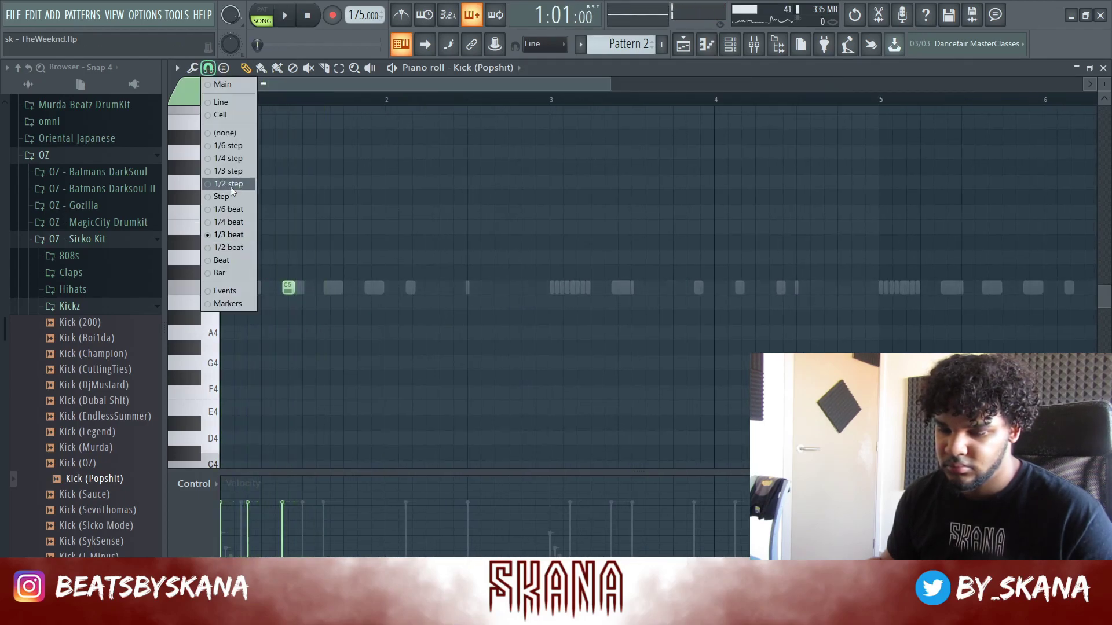
click(224, 249)
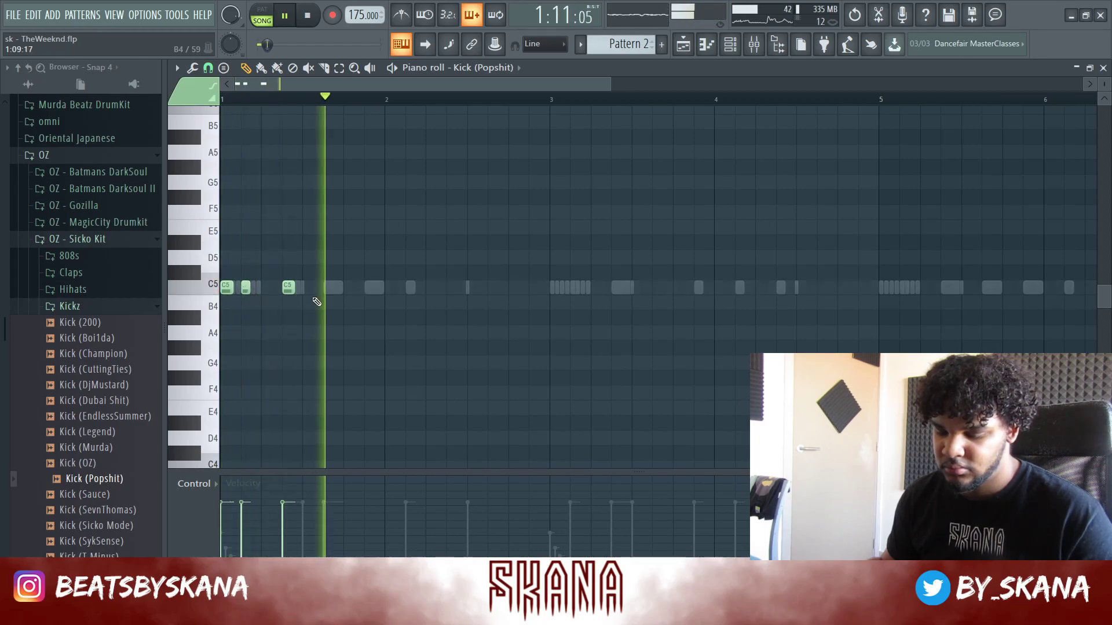
click(472, 287)
key(space)
key(space)
Insert Fruity Soft Clipper in slot 5 of the Master mixer track
key(F9)
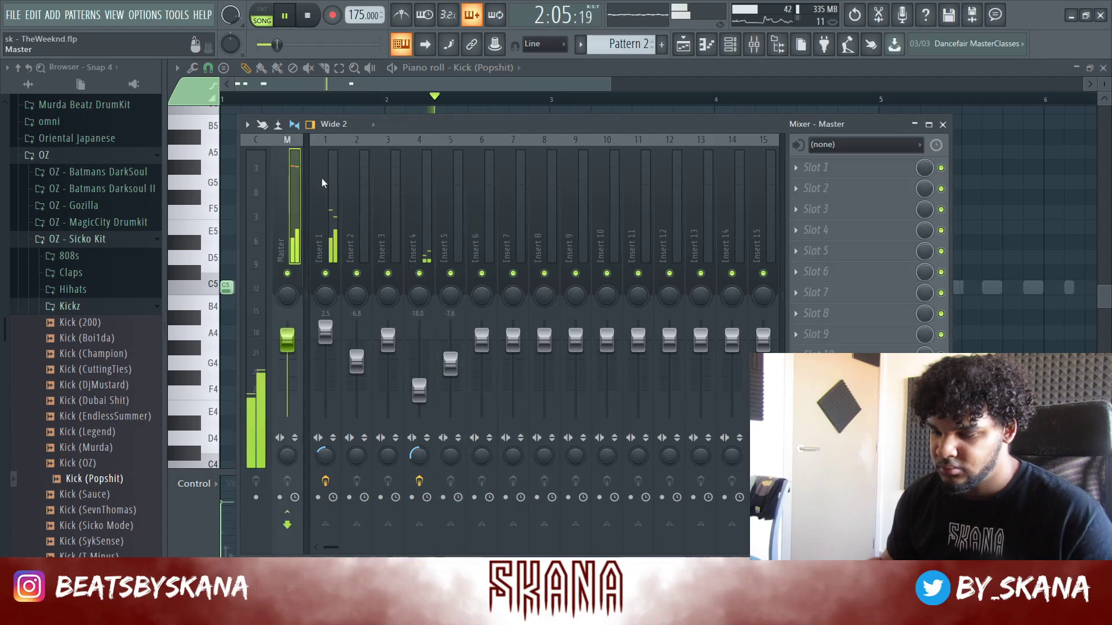
click(816, 251)
click(599, 62)
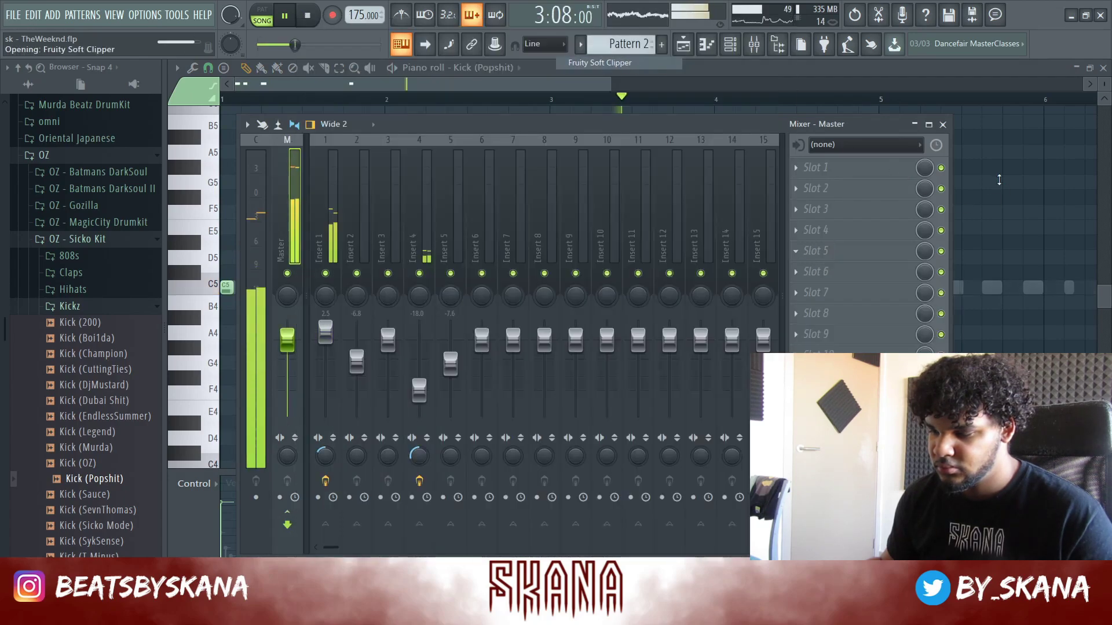
key(F9)
Add kicks on steps 5 and 15 of bar 2 and lower the velocity of that bar's step 11 kick
key(space)
key(space)
click(431, 287)
key(space)
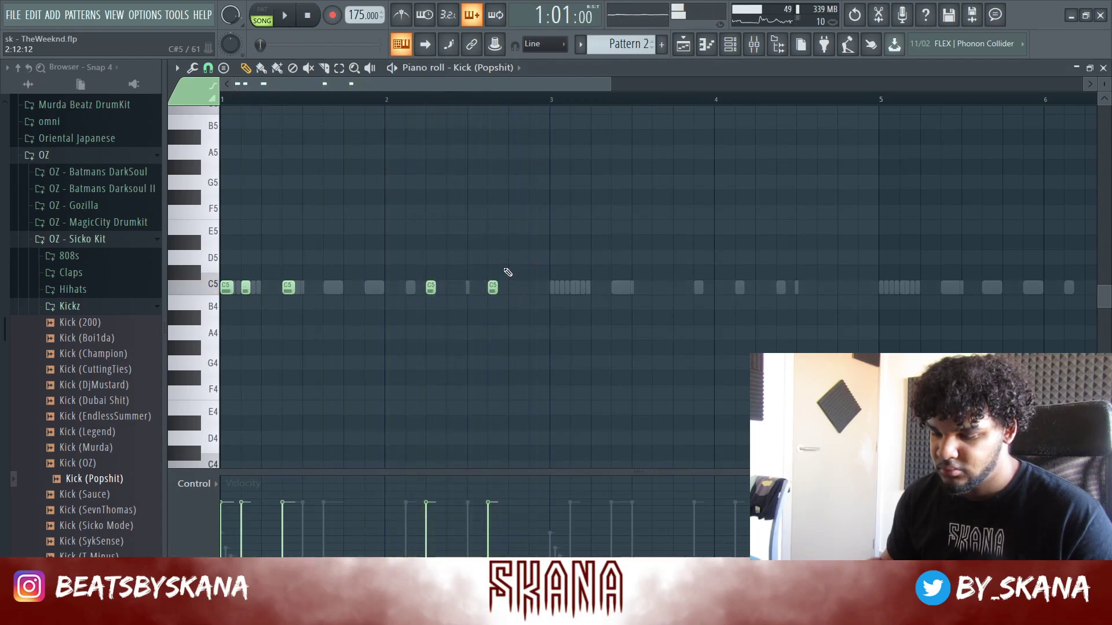
click(492, 287)
click(513, 288)
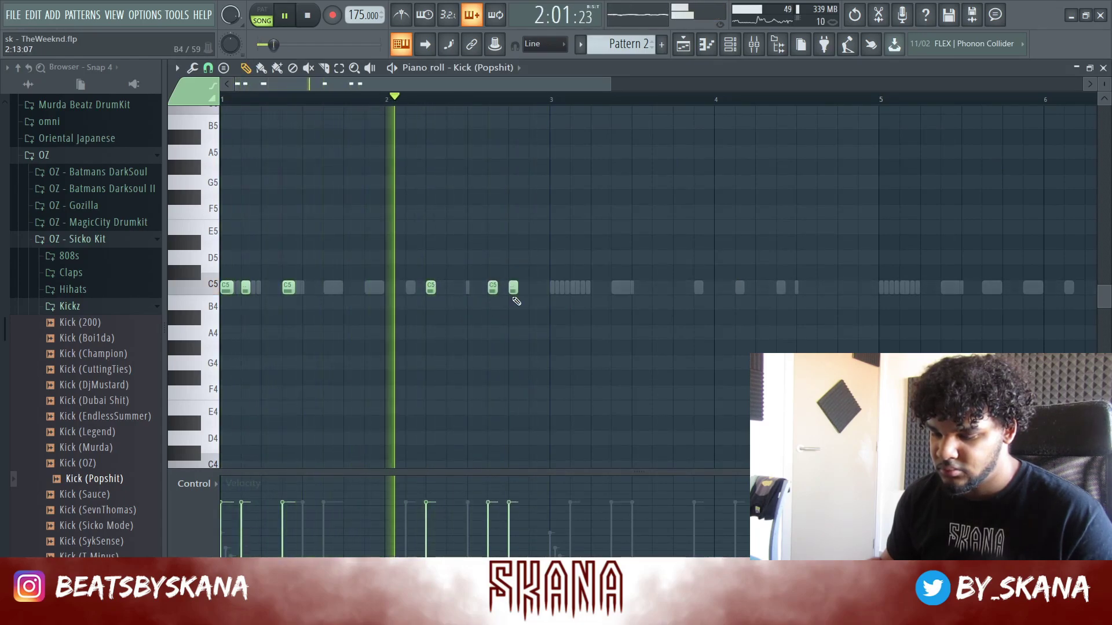
scroll(501, 295, down, 3)
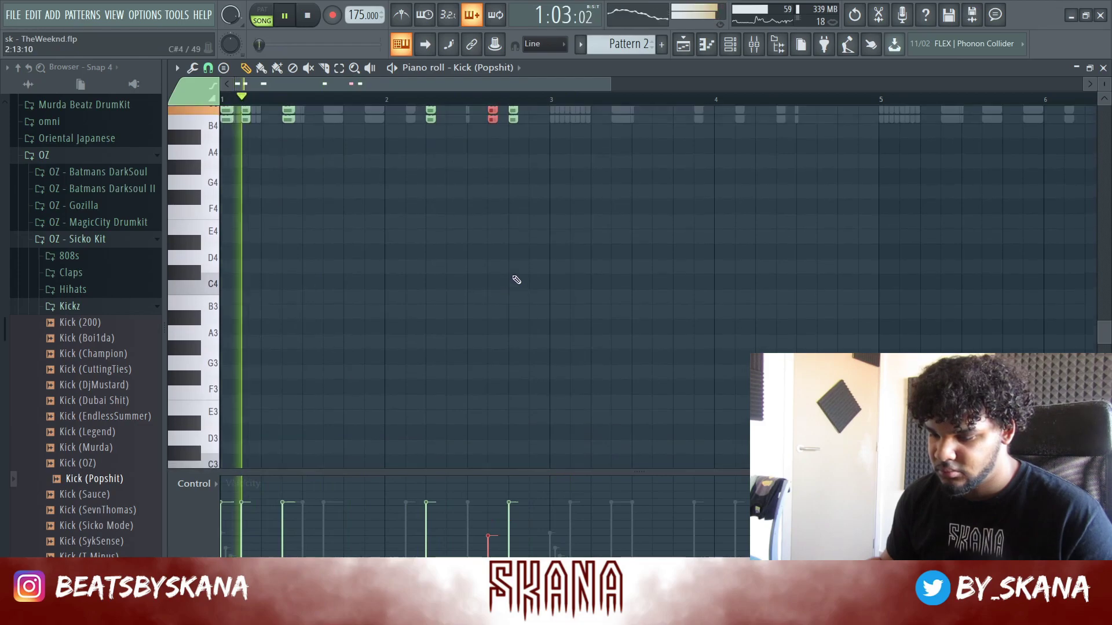
drag(513, 242, 533, 242)
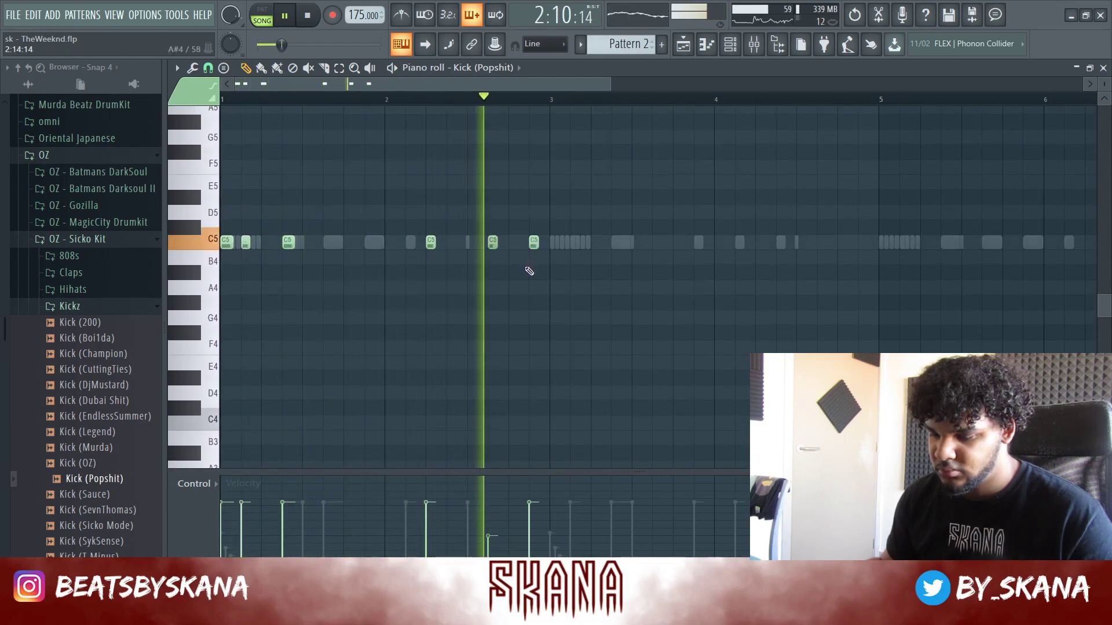
key(space)
Duplicate the kick pattern from bars 1 and 2 until it fills all eight bars
drag(546, 99, 5, 249)
key(ctrl+b)
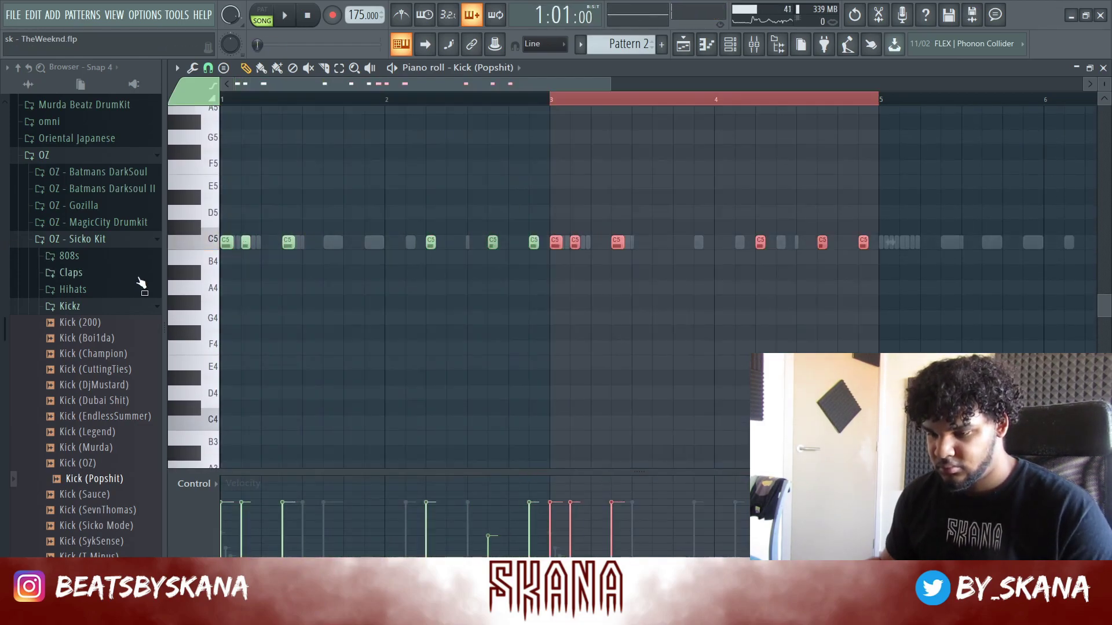
key(space)
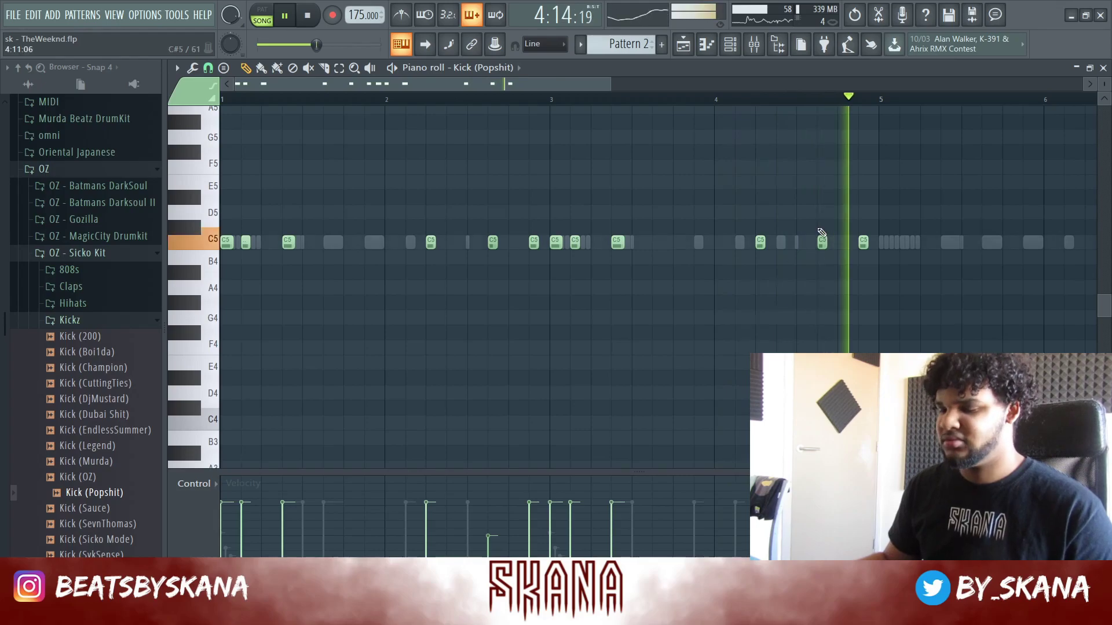
key(space)
key(ctrl+a)
key(ctrl+b)
scroll(402, 305, down, 2)
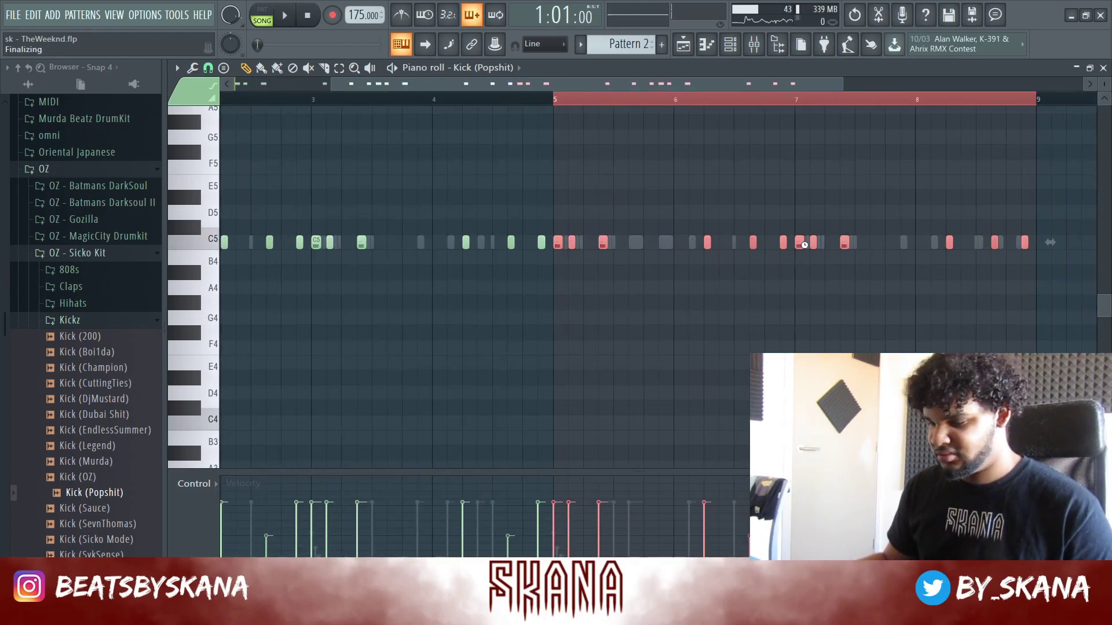
key(ctrl+d)
scroll(938, 241, down, 3)
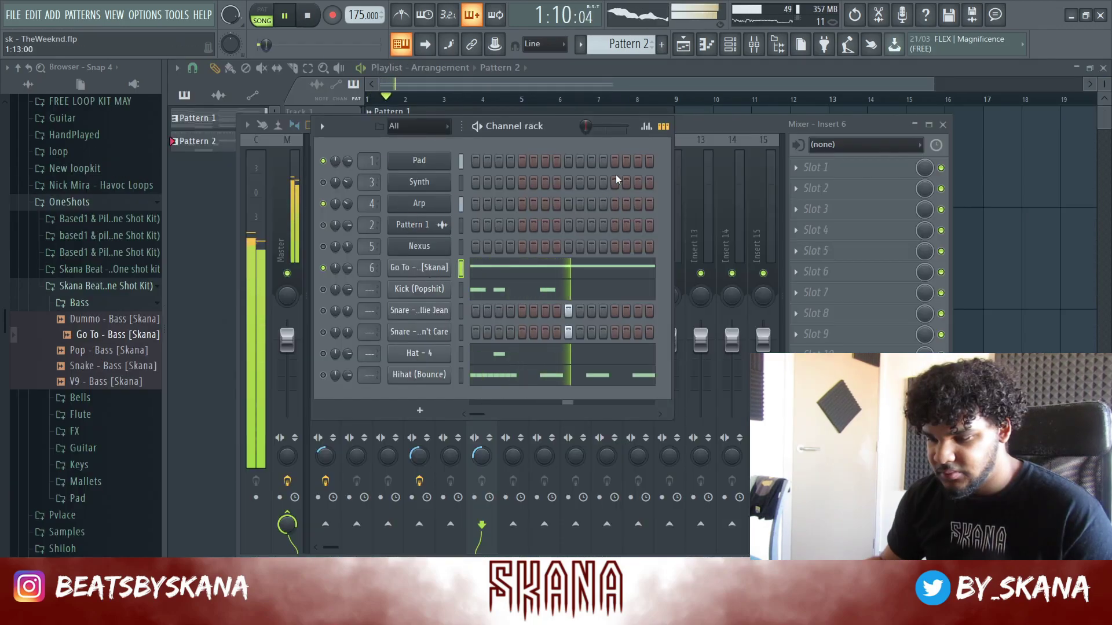
Insert Fruity Chorus in slot 5 of the bass's mixer Insert 6 and lower the track's volume to -10.7 dB
click(691, 130)
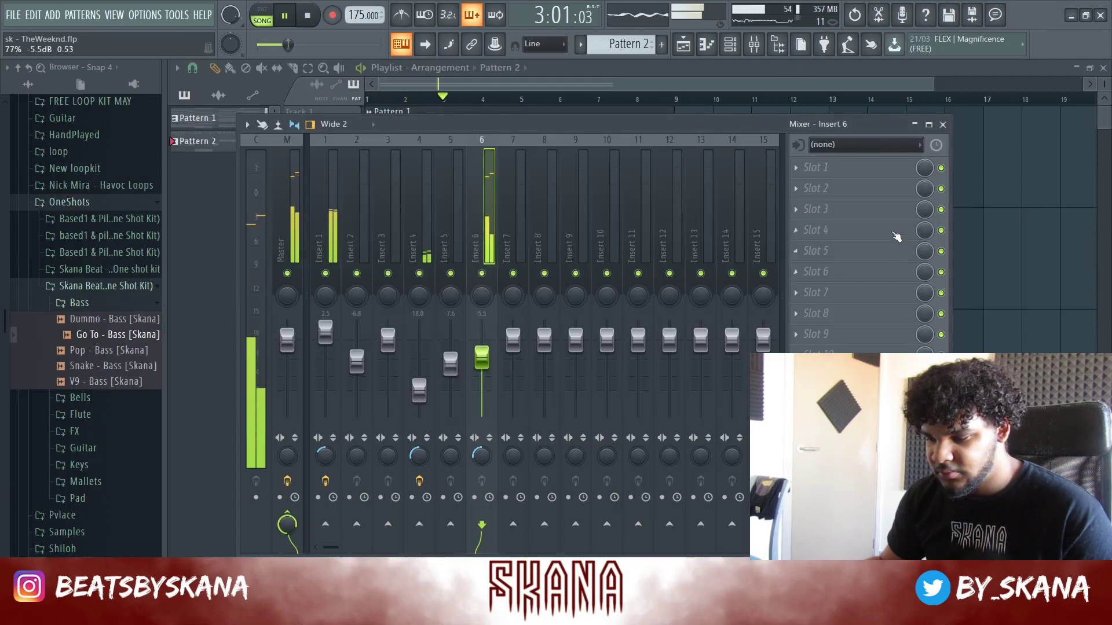
click(838, 252)
click(620, 213)
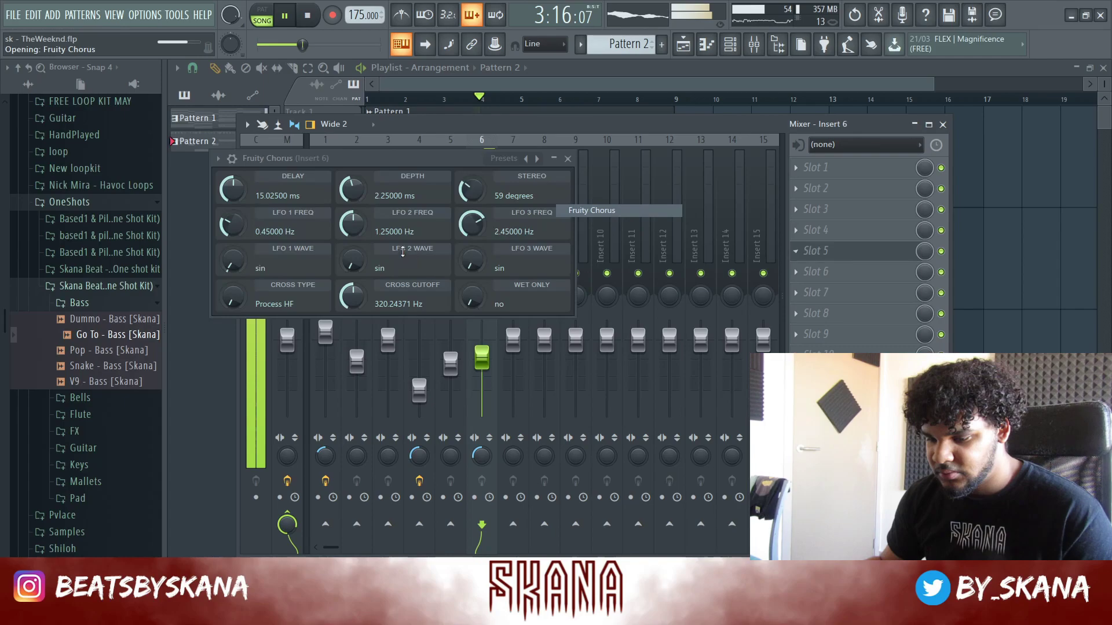
click(568, 158)
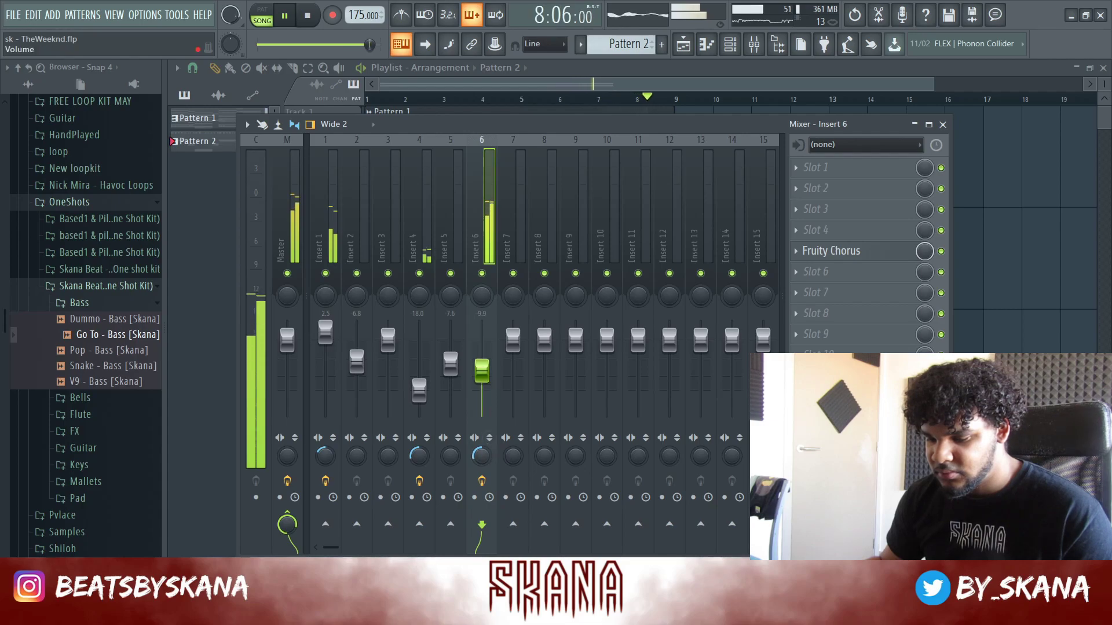
Cut Insert 1's low end at about 100 Hz with Fruity parametric EQ 2 in slot 1, and raise Insert 4 to about -14 dB
click(333, 202)
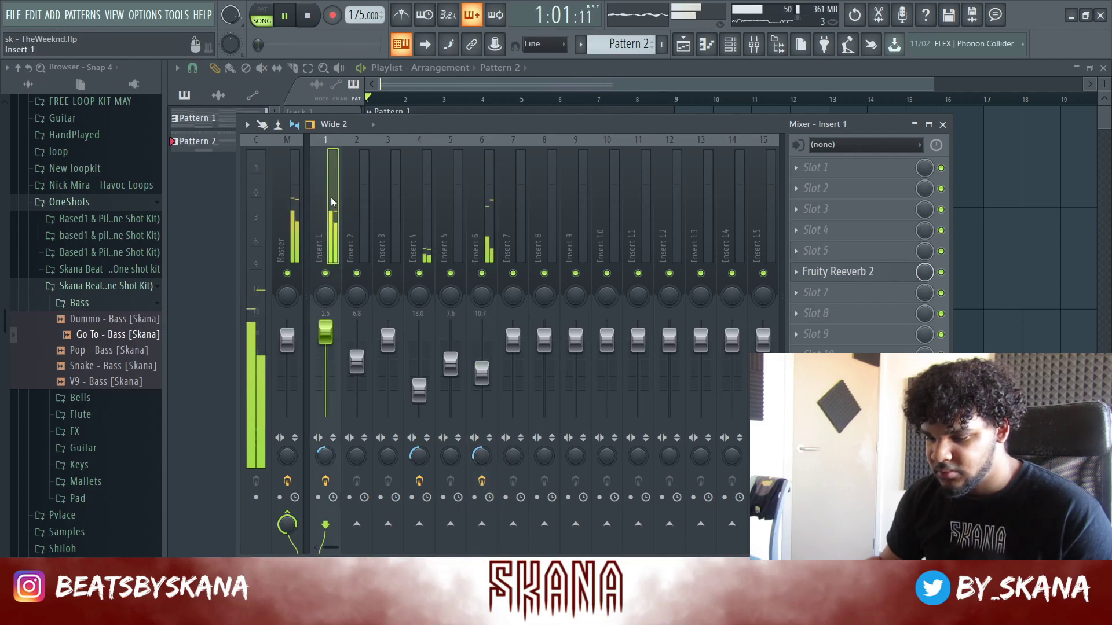
click(814, 166)
click(615, 188)
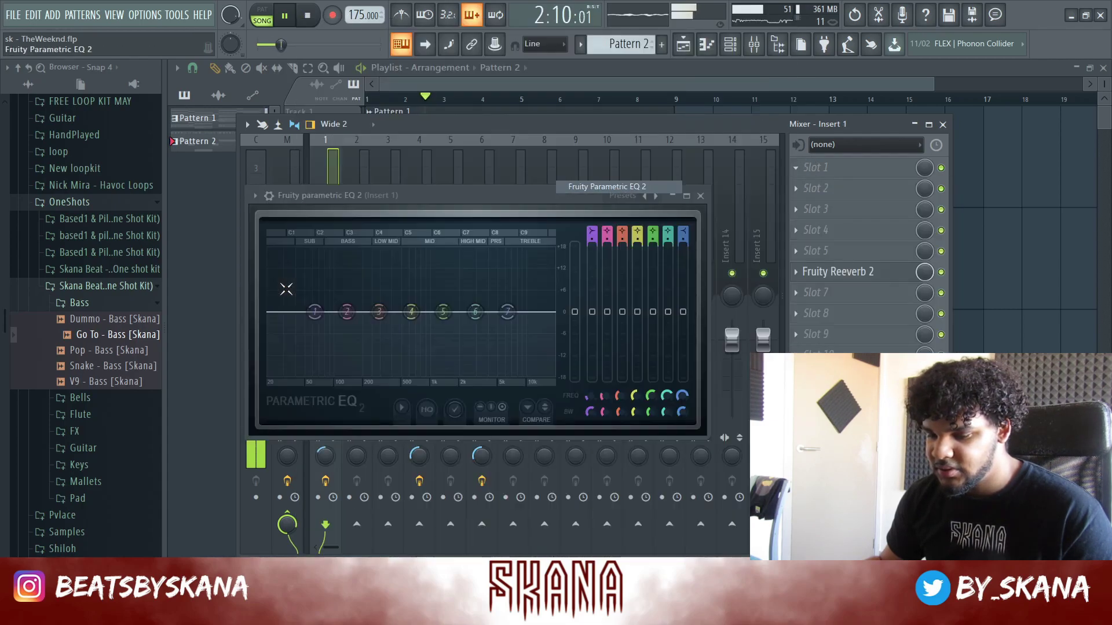
key(space)
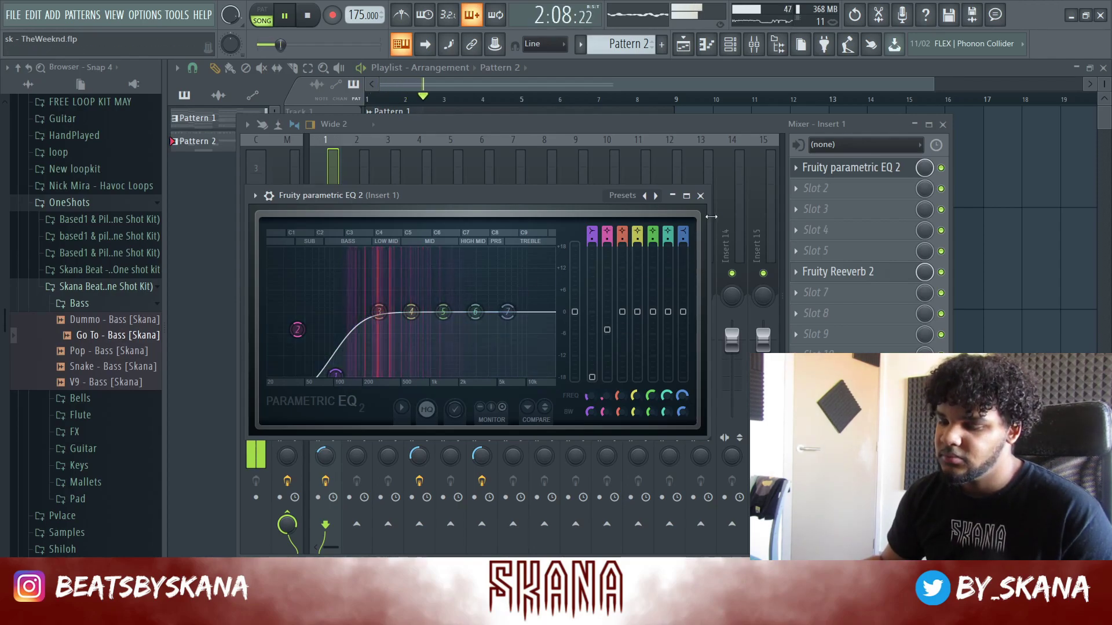
click(700, 196)
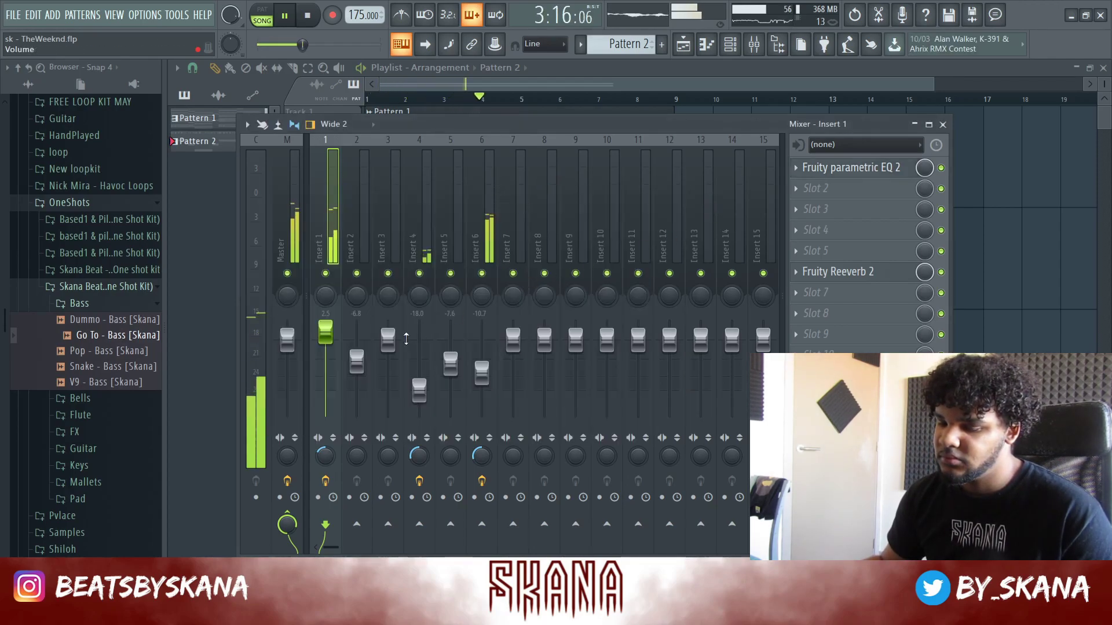
drag(419, 389, 419, 387)
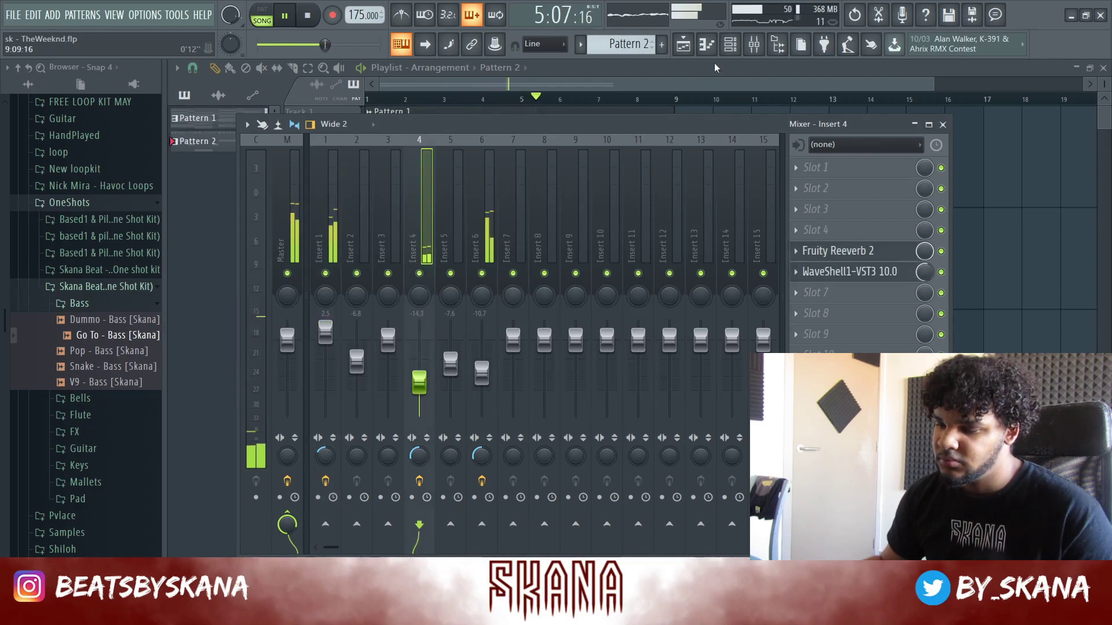
Add Pop - Bass [Skana] as a channel below the Go To bass, and mute Go To while unmuting the drum channels
key(F6)
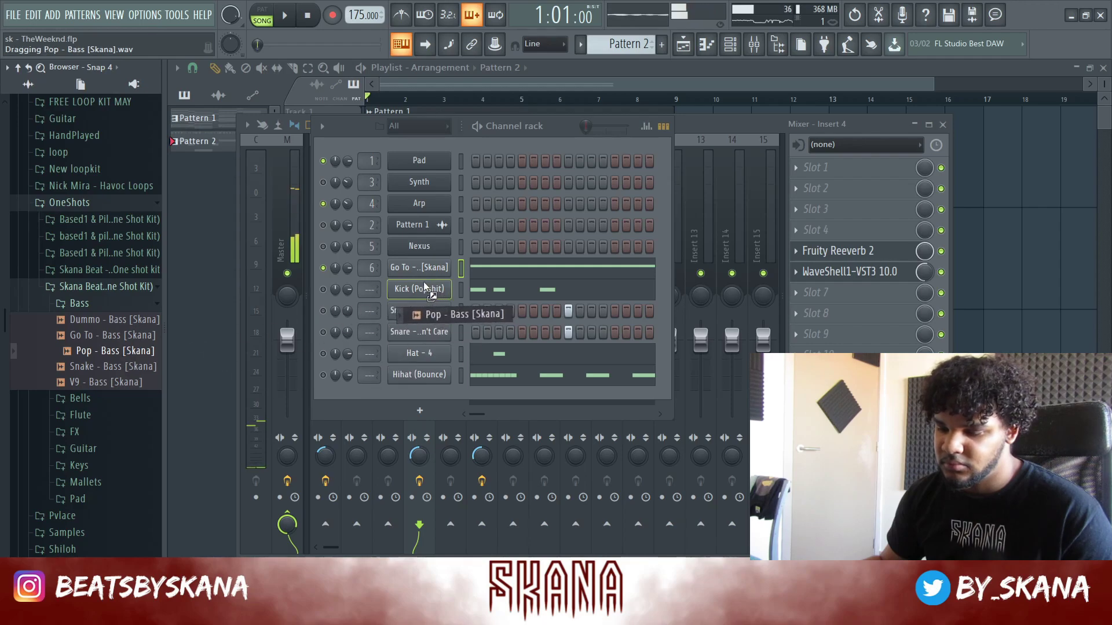
drag(376, 291, 327, 276)
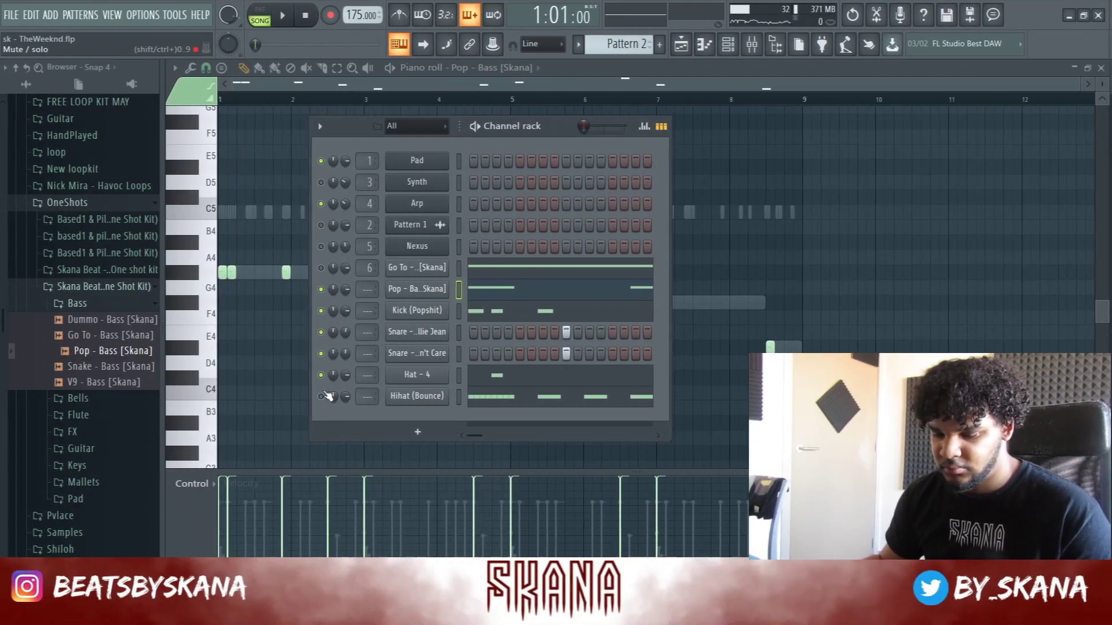
key(space)
key(F6)
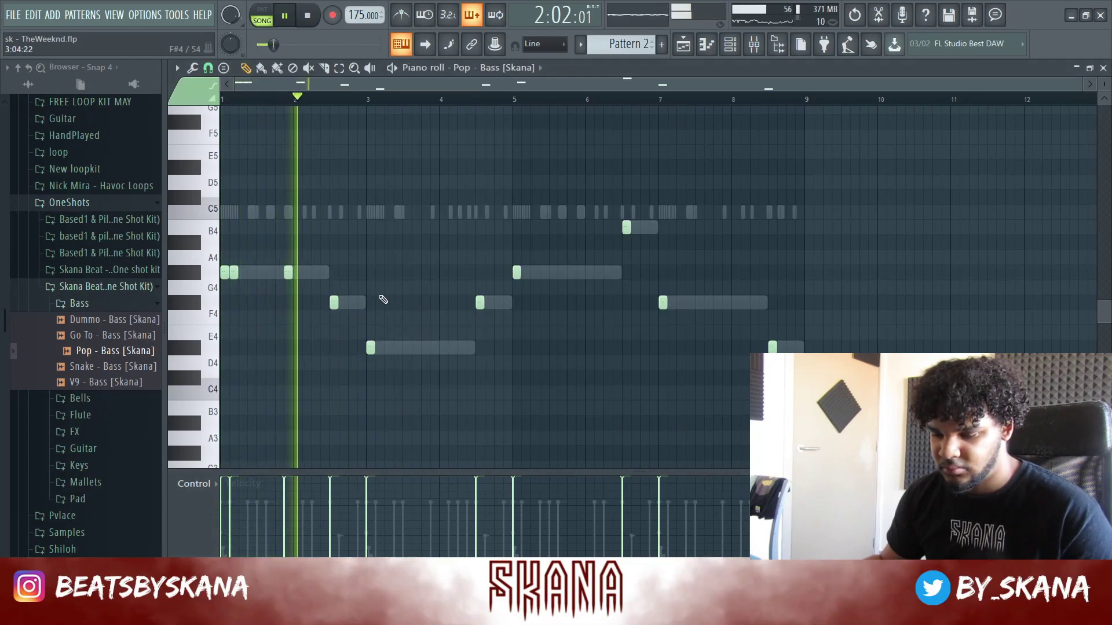
Try the Pop bass notes one octave lower and restore their original octave
scroll(521, 299, down, 4)
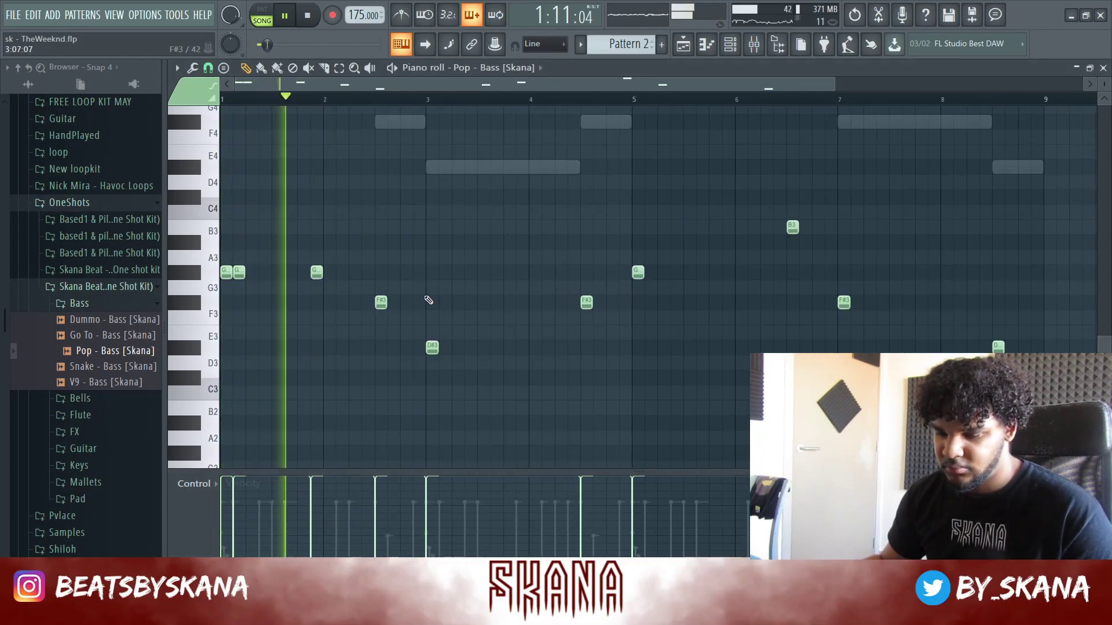
key(space)
key(space)
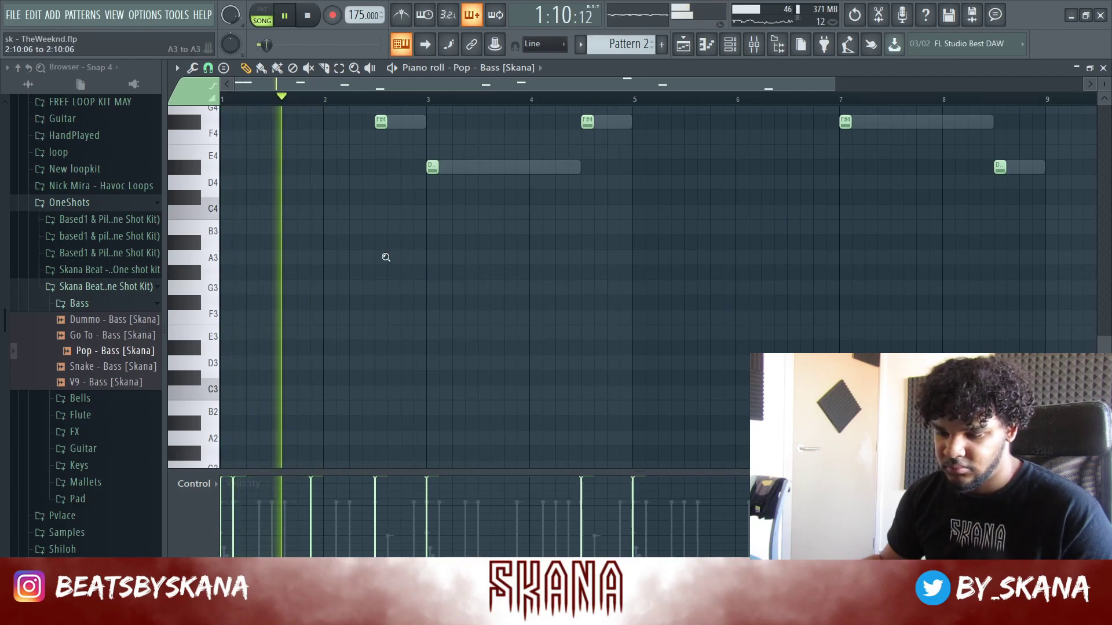
scroll(385, 255, up, 5)
scroll(492, 268, down, 5)
Add F#4 notes to the Pop bass line on steps 3 and 11 of bar 2
key(space)
key(space)
click(394, 301)
key(space)
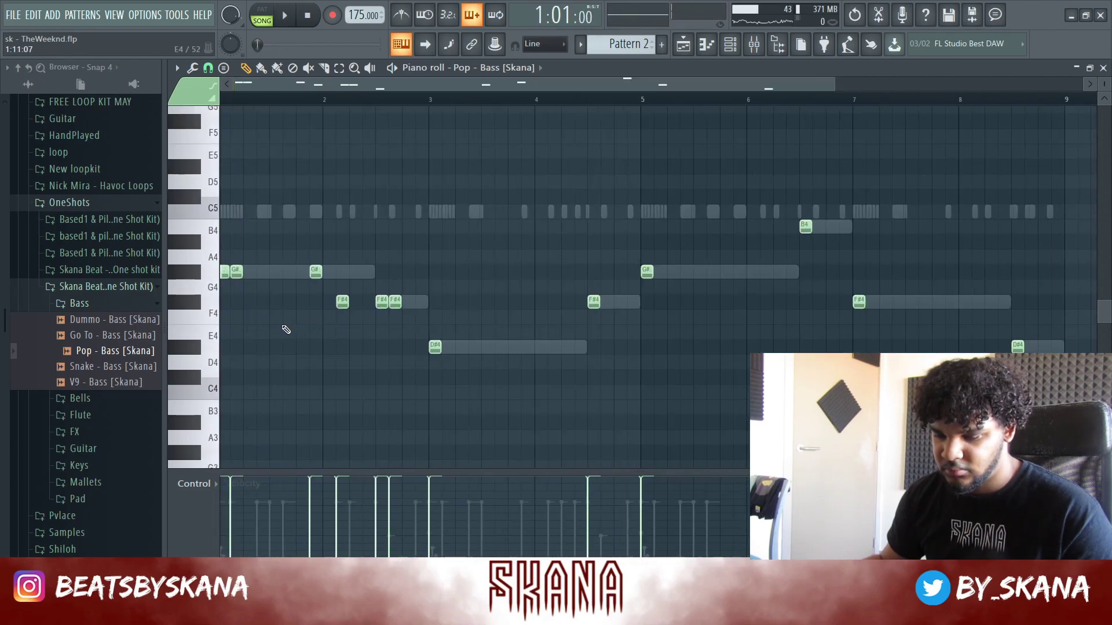
Add F#4 bass notes on steps 11 and 13 of bar 1, giving the step 11 note a low velocity
scroll(286, 324, up, 3)
key(space)
scroll(434, 256, left, 1)
key(space)
key(space)
click(351, 302)
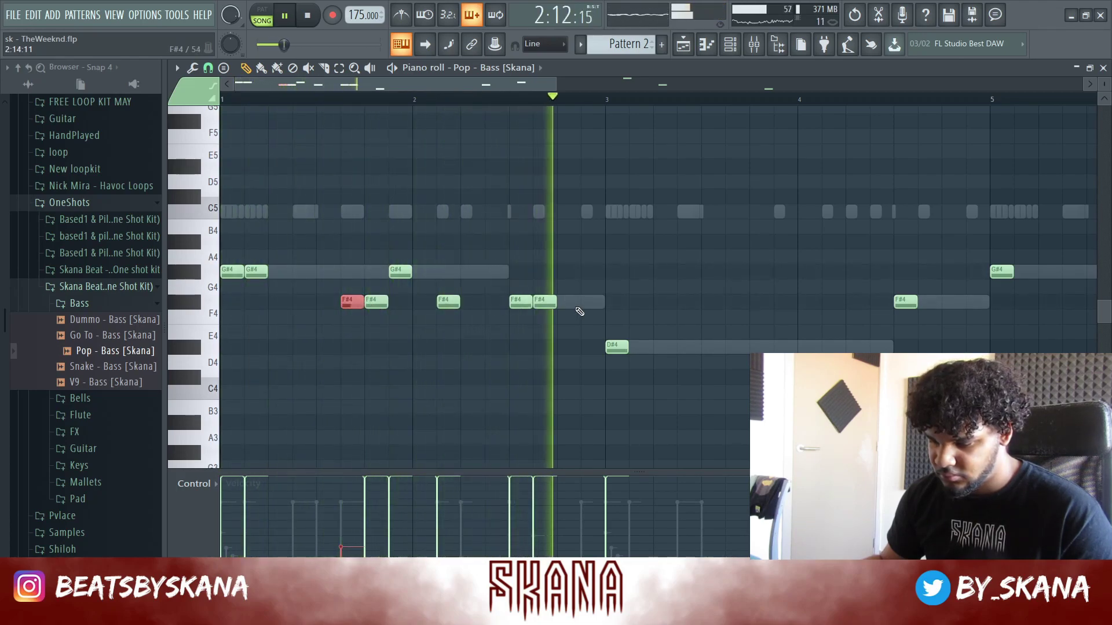
Move bar 2's step 11 bass note to E4 and add E4 notes on steps 13 and 15 with reduced velocities
drag(550, 301, 548, 333)
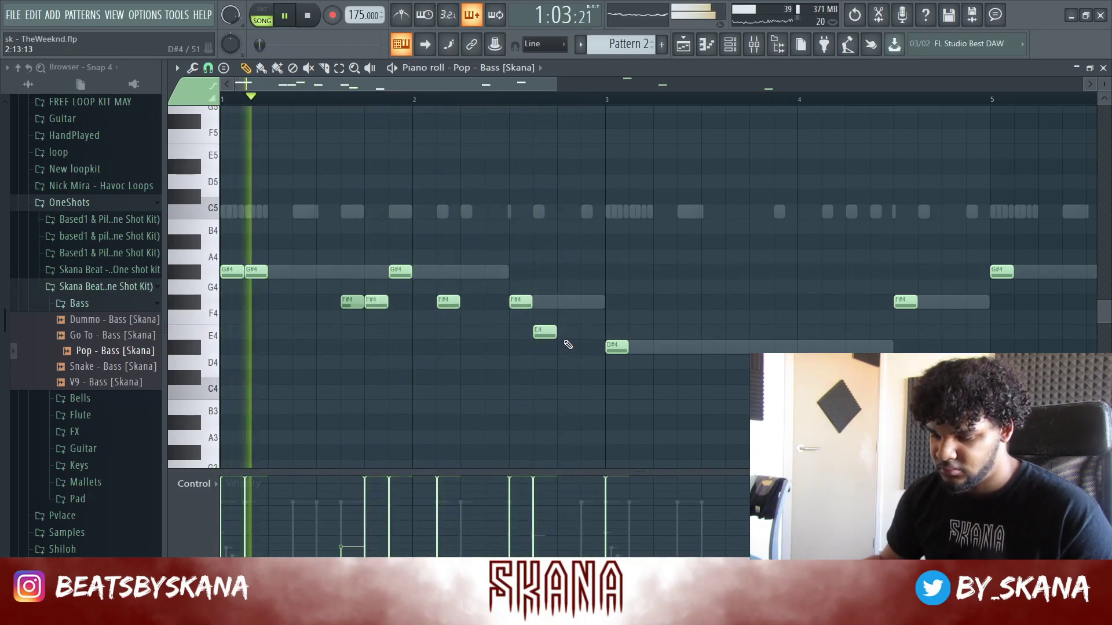
click(570, 332)
click(593, 331)
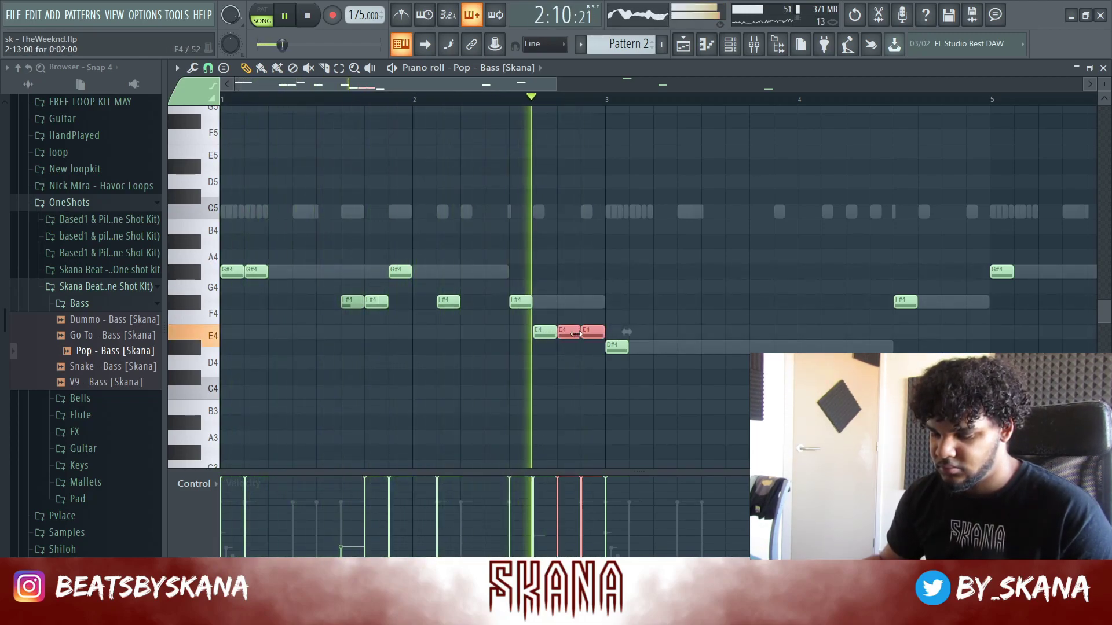
click(597, 331)
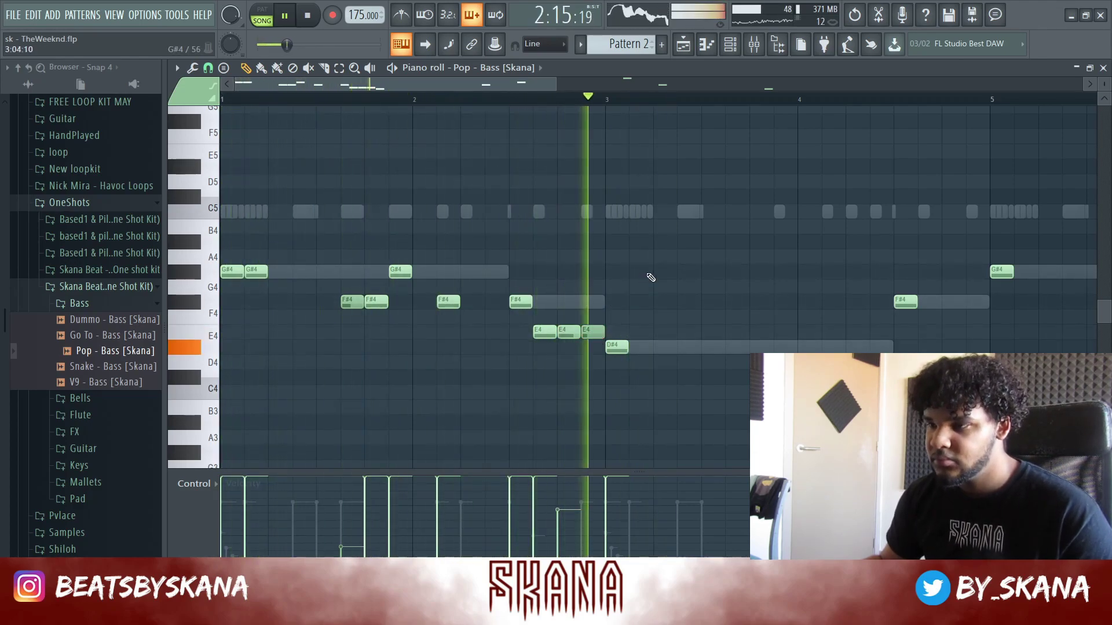
Extend the D#4 bass note at the start of bar 3 to eight steps and add another D#4 on step 11
key(space)
scroll(414, 352, down, 2)
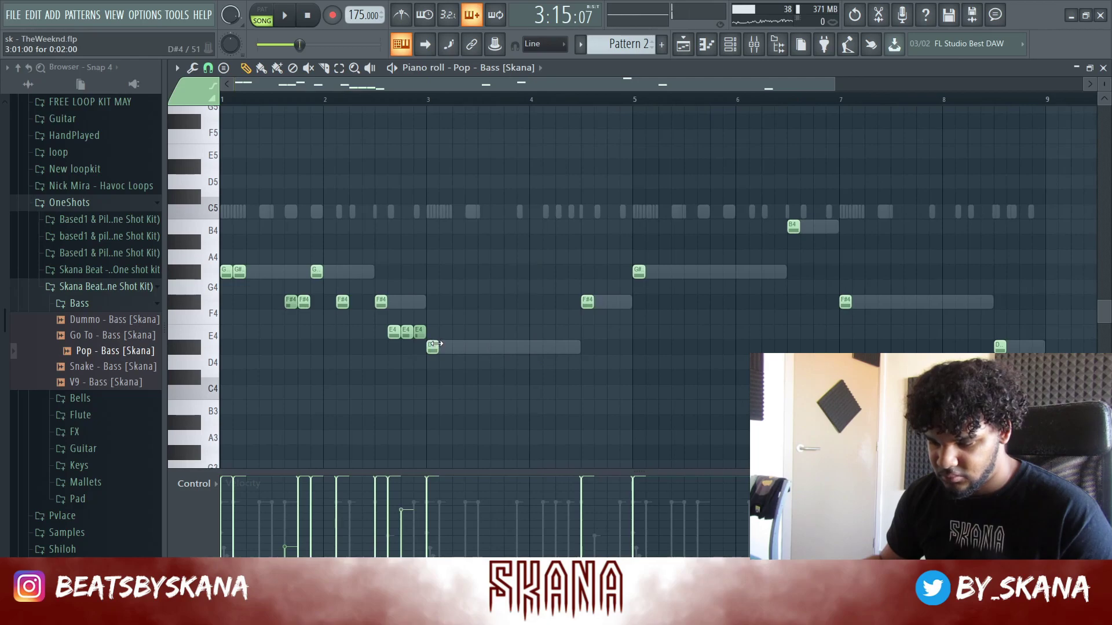
key(space)
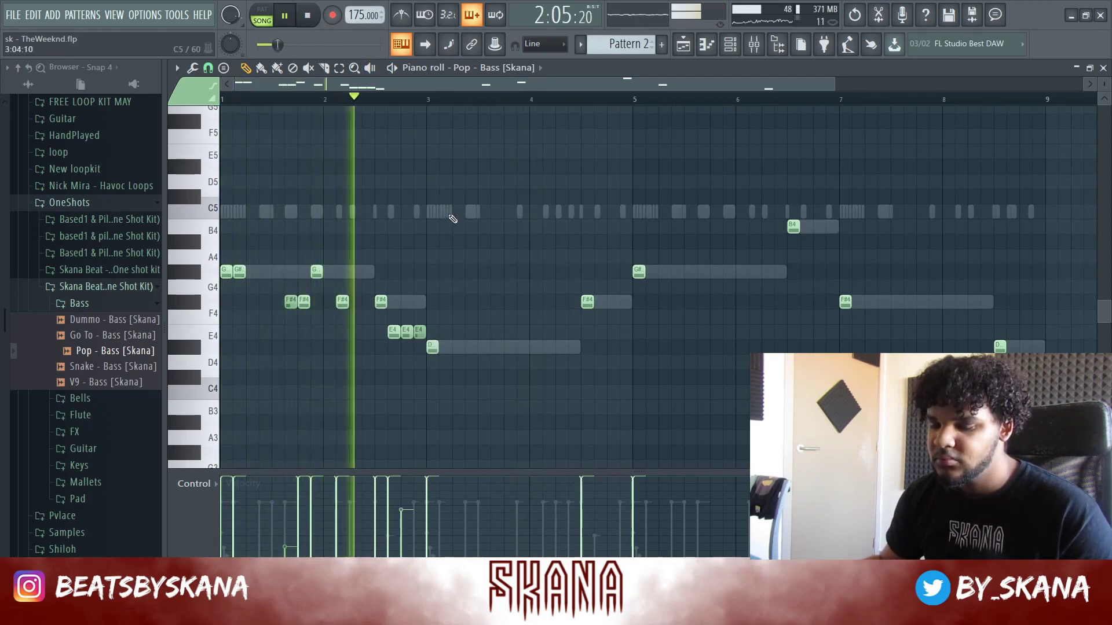
key(space)
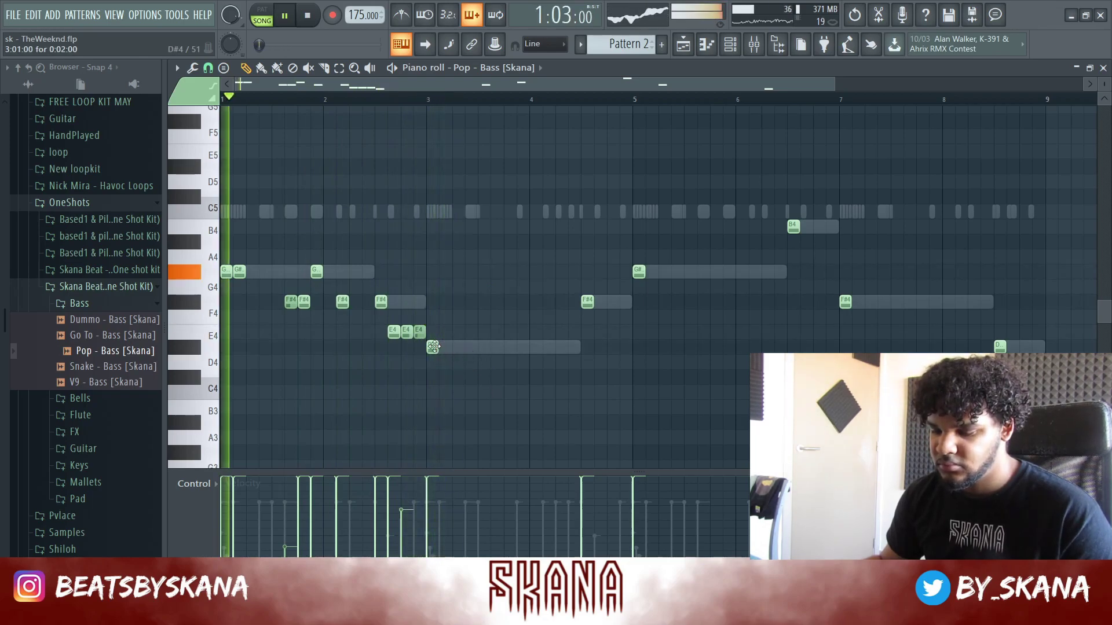
drag(438, 347, 476, 342)
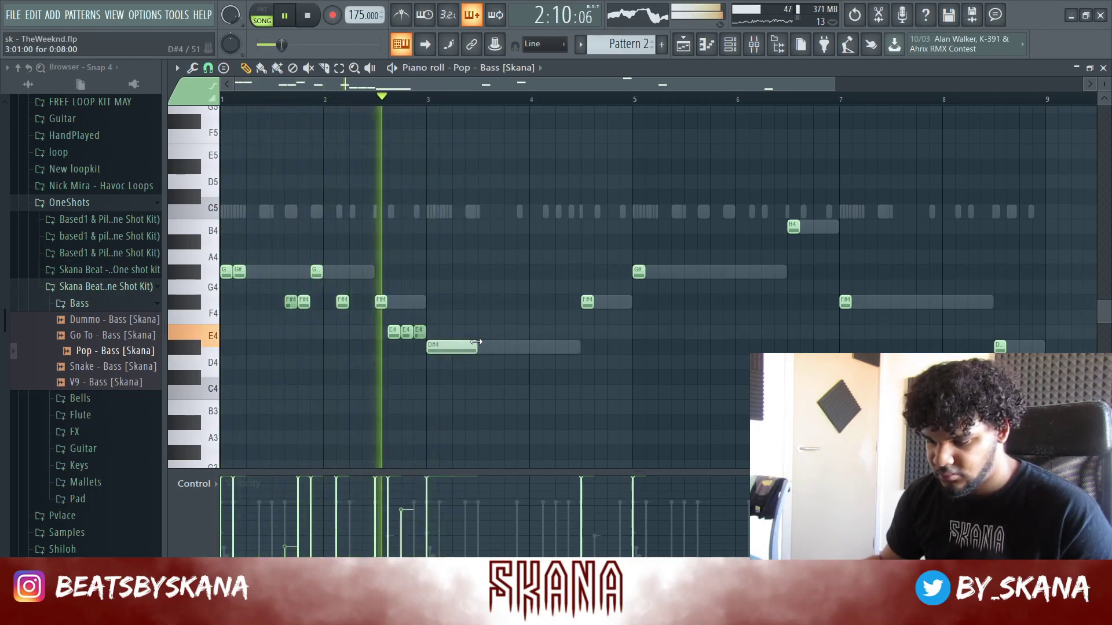
click(495, 346)
key(space)
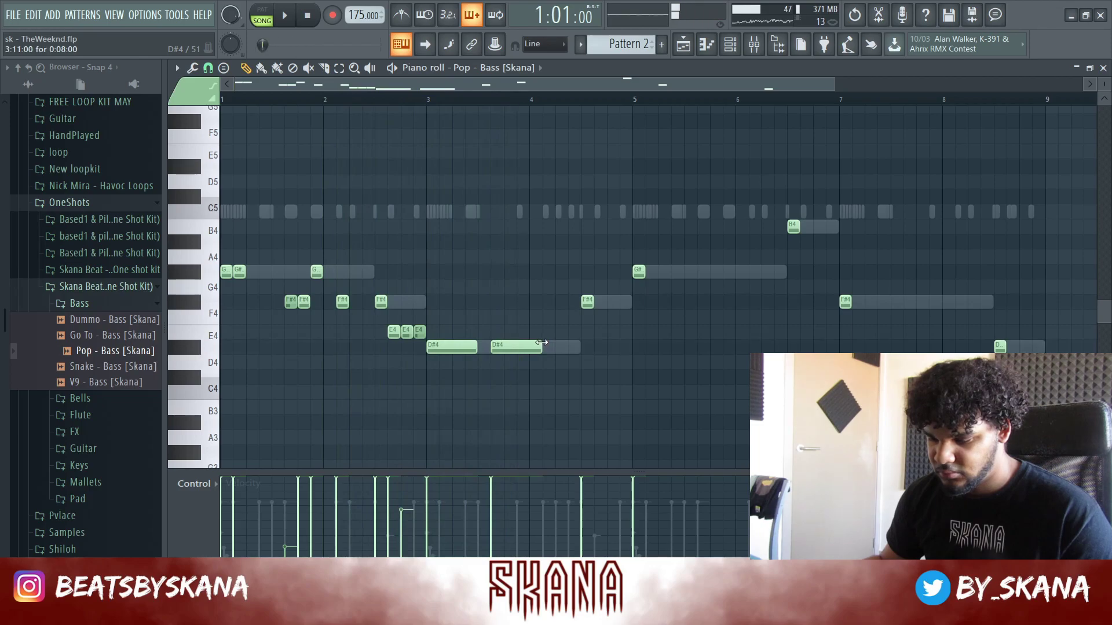
Shorten bar 3's two D#4 bass notes to six and four steps and add an eight-step D#4 on step 15
drag(474, 351, 463, 350)
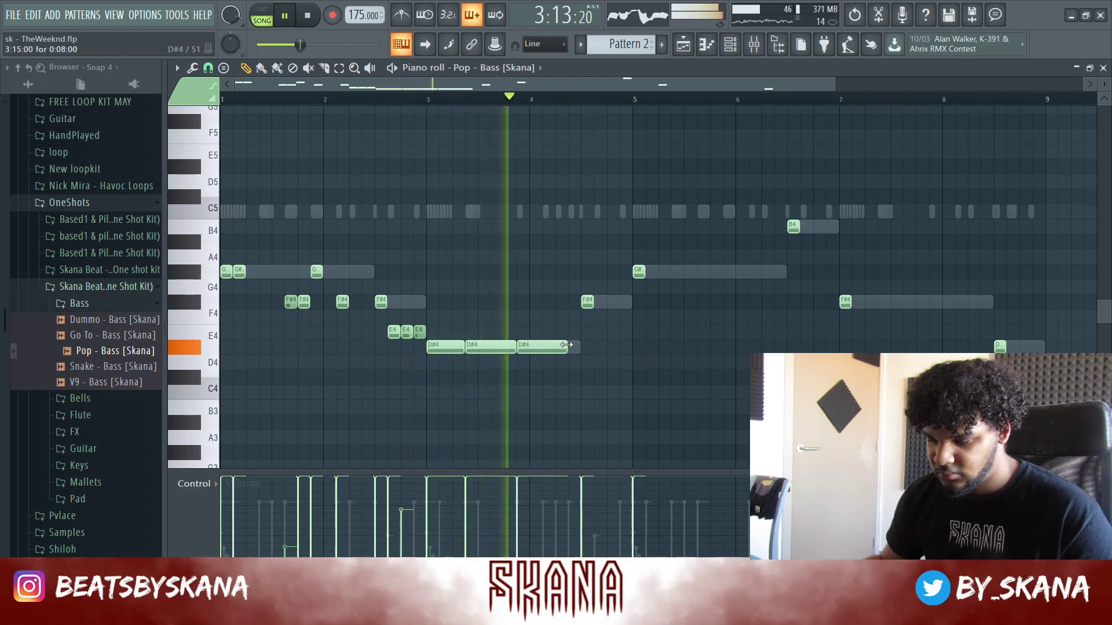
click(524, 348)
key(space)
key(space)
drag(535, 347, 567, 347)
key(space)
key(space)
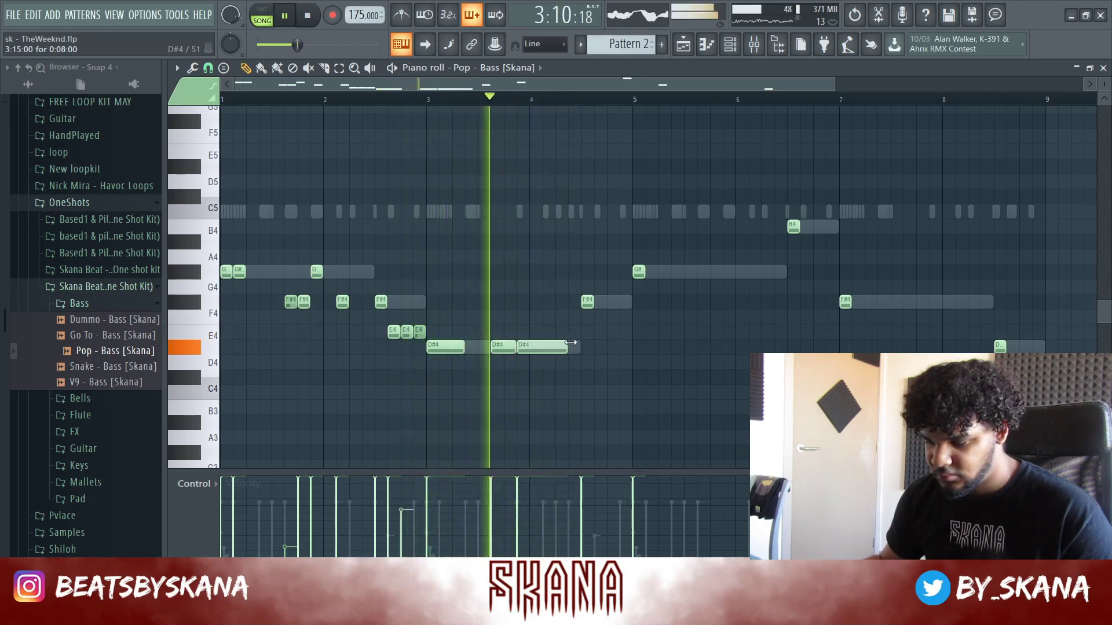
Add F#4 bass notes on steps 11 and 13 of bar 4, with reduced velocity on step 11 and a four-step length on step 13
key(space)
click(601, 301)
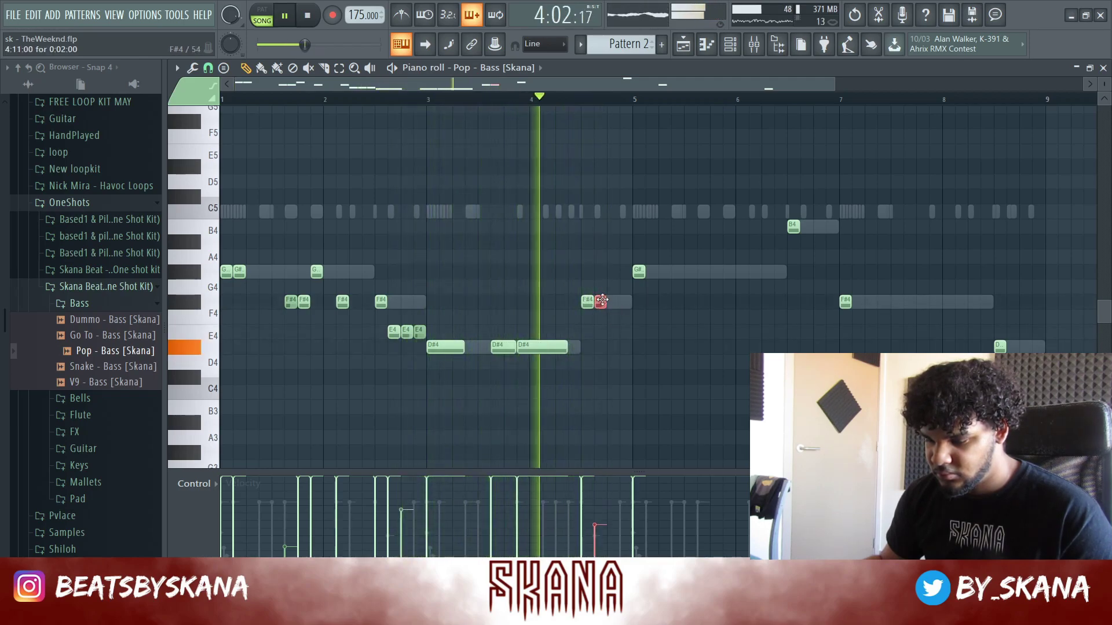
key(space)
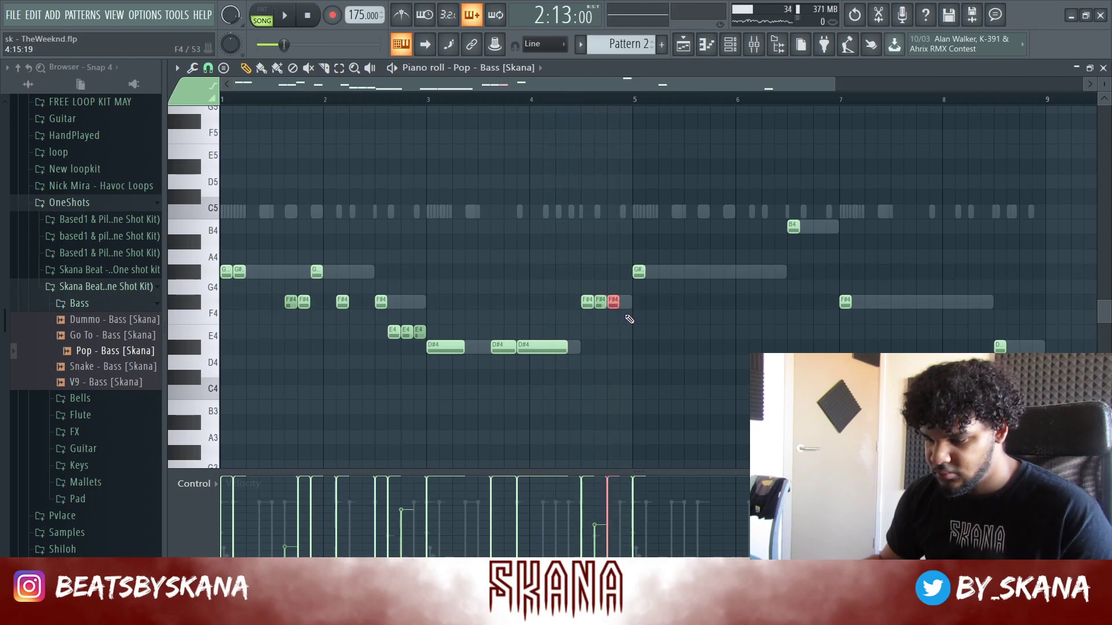
click(565, 108)
key(space)
key(space)
key(space)
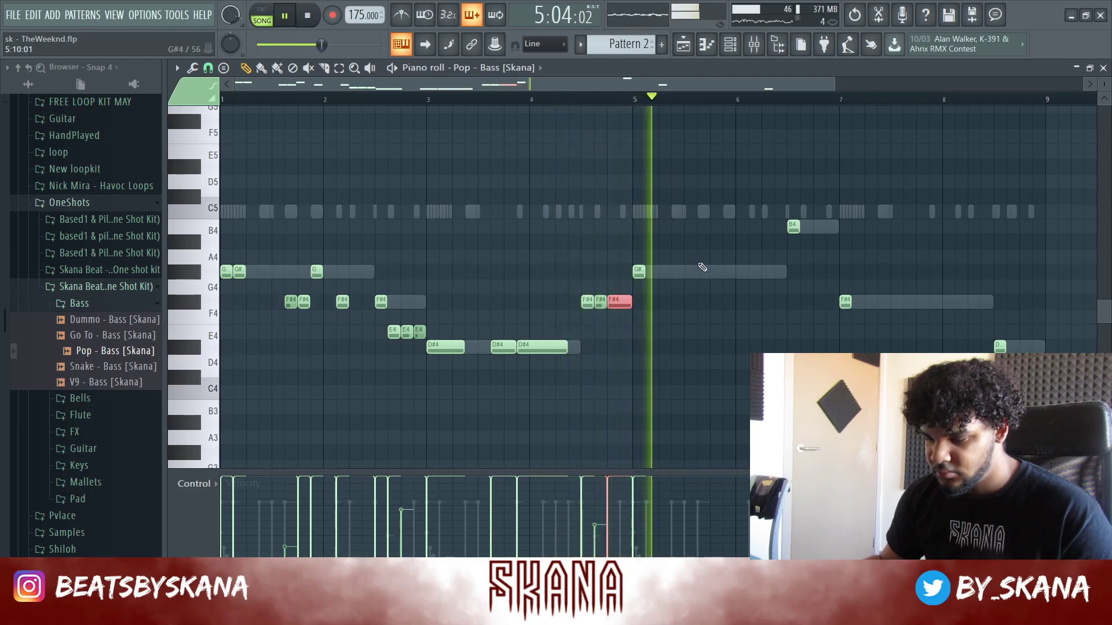
Replace the bass notes from bar 5 onward with a duplicate of the bar 1 to 4 bass line
scroll(949, 218, down, 2)
drag(989, 190, 604, 412)
key(ctrl+b)
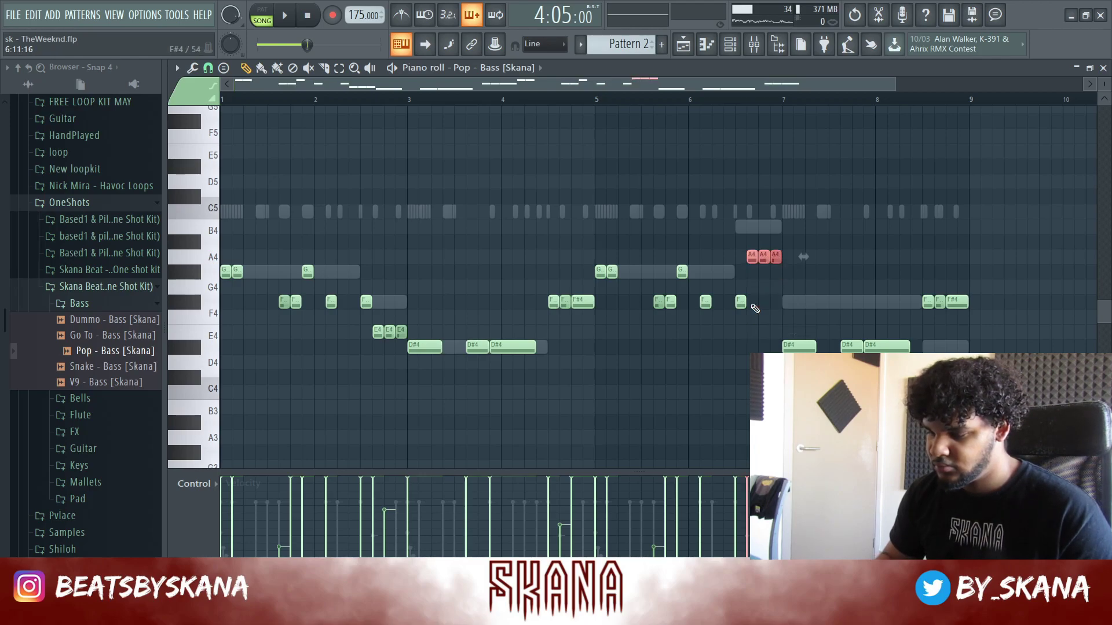
Raise bar 6's last three bass notes to B4 and the D#4 notes starting in bar 7 to F#4
key(space)
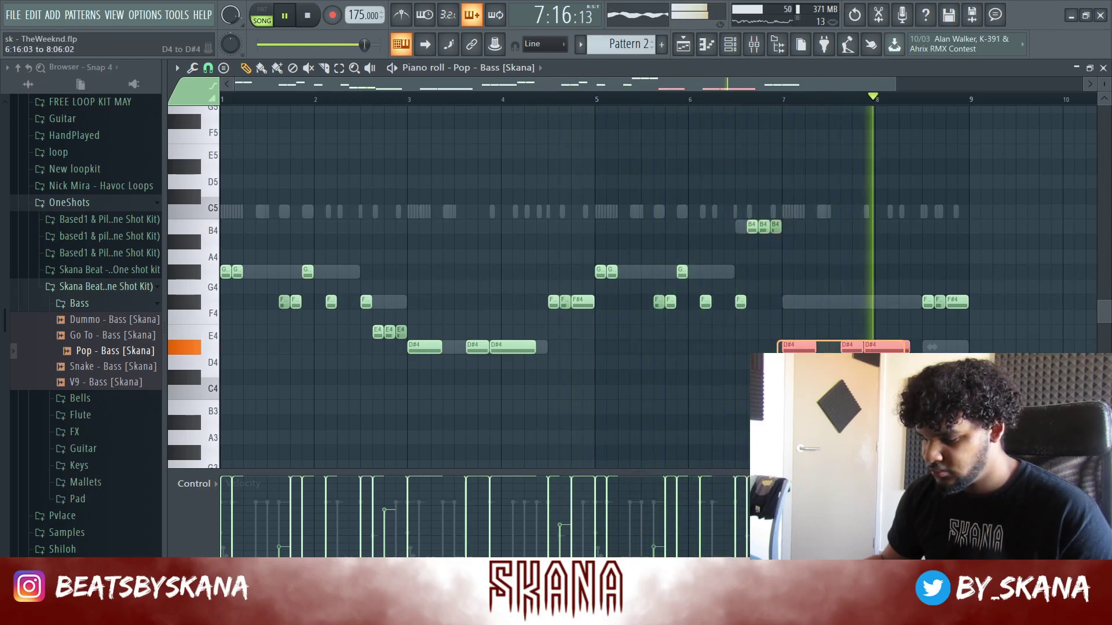
key(space)
key(shift+Up)
key(shift+Up)
key(shift+Up)
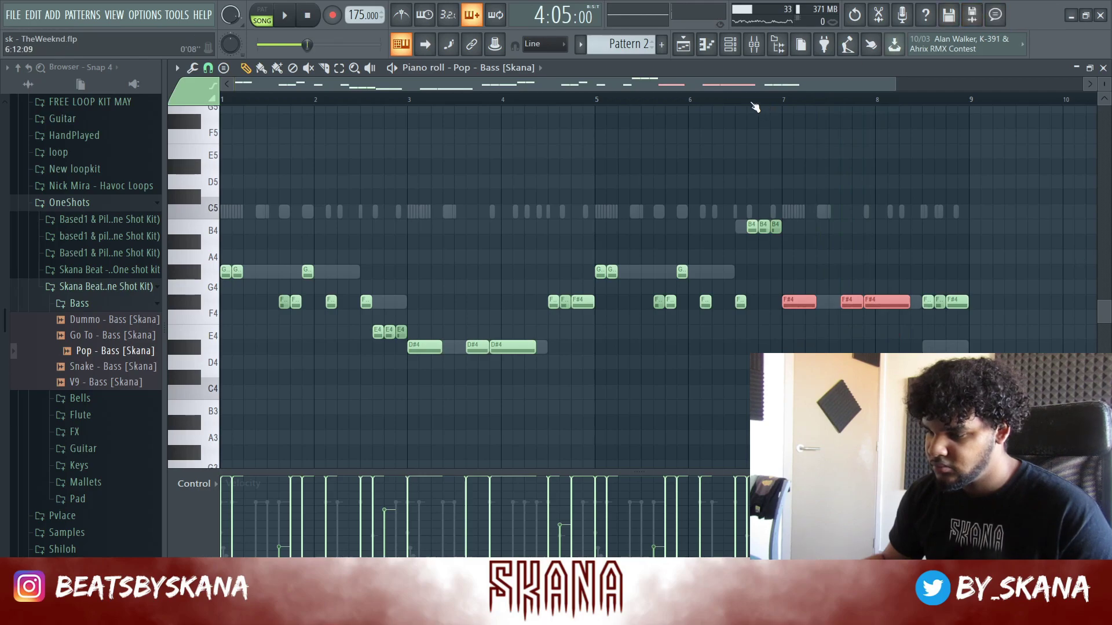
key(space)
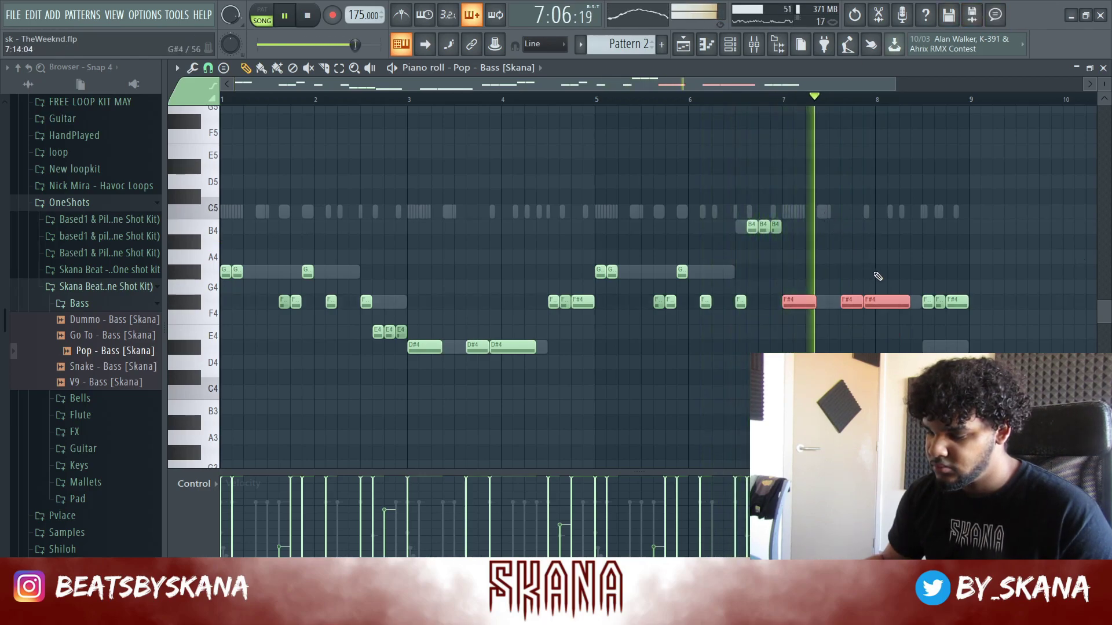
Lower the three F#4 bass notes in bar 8 to D#4
drag(982, 293, 945, 313)
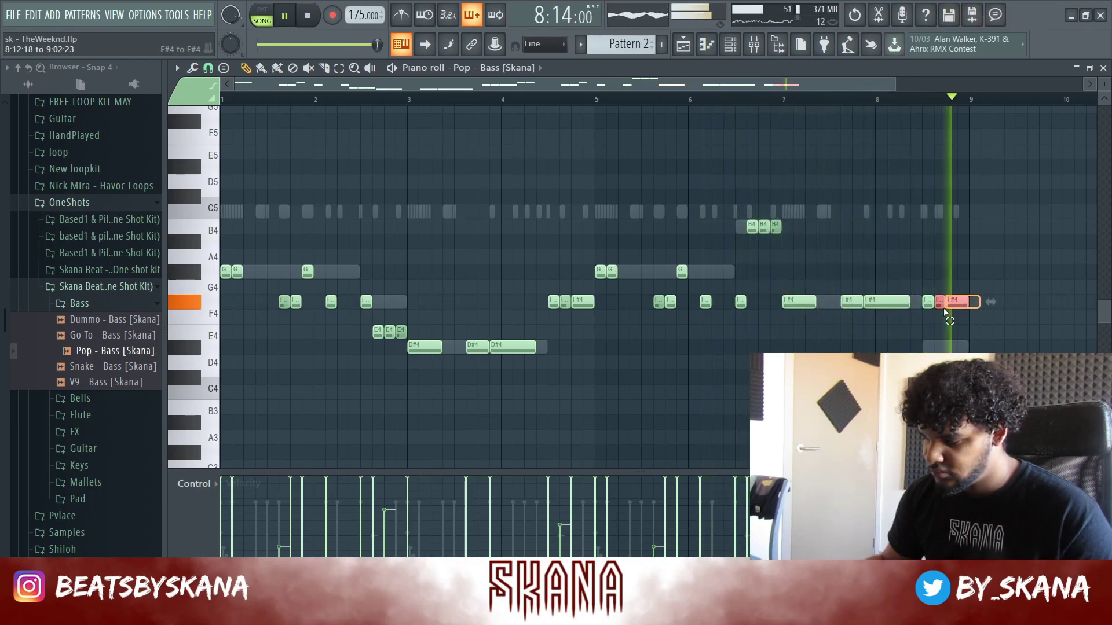
key(space)
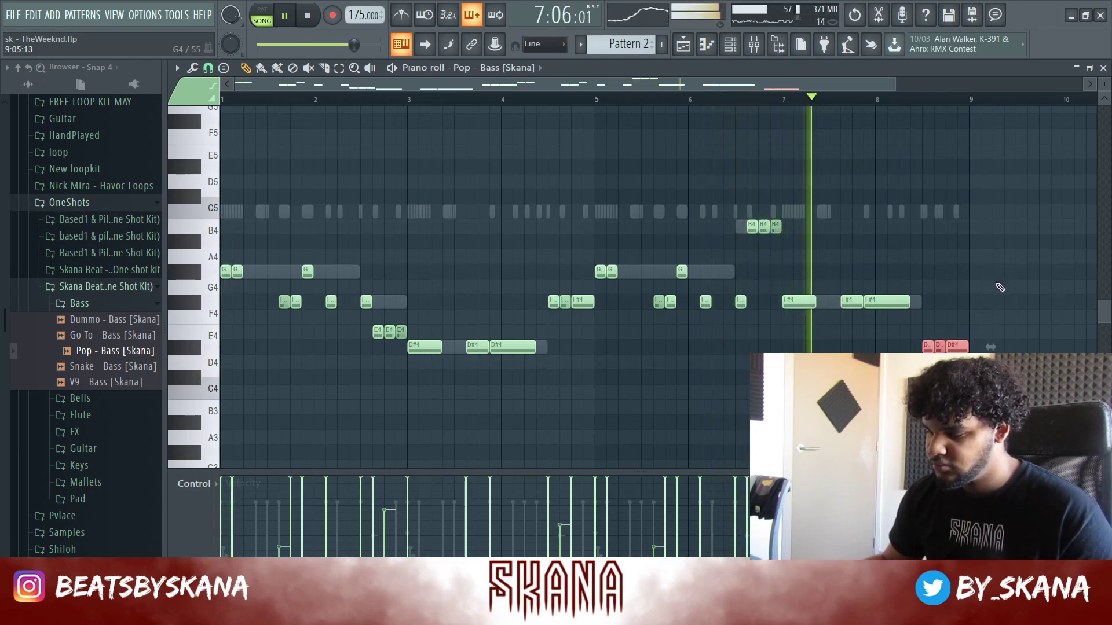
drag(925, 287, 862, 332)
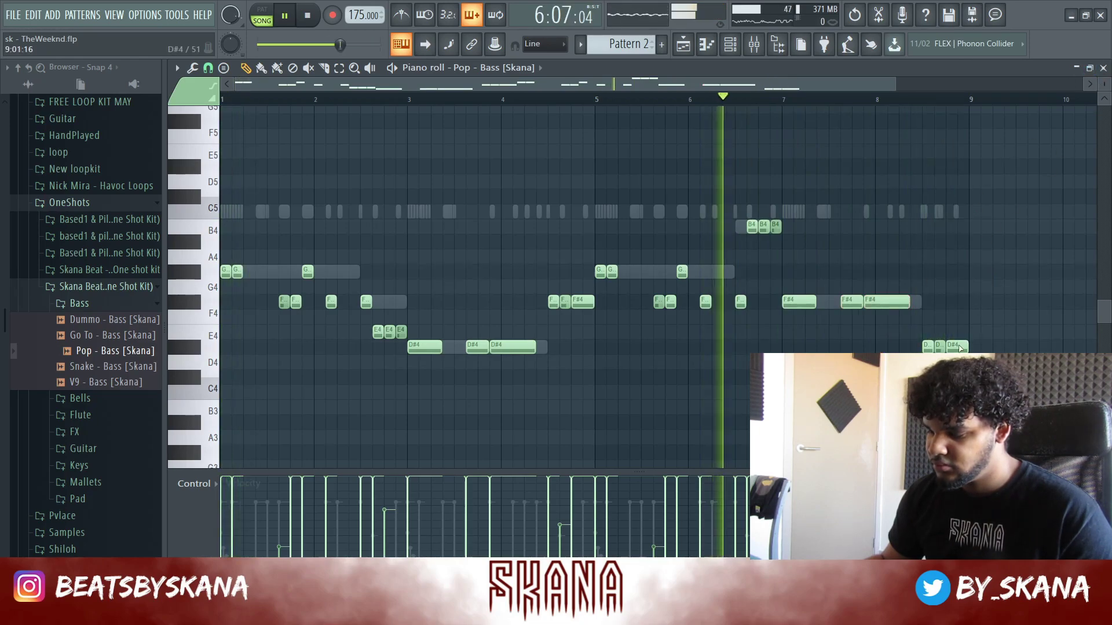
Lower bar 8's bass notes after step 9 to C#4, placing two-step notes on steps 11, 13 and 15
key(space)
click(953, 346)
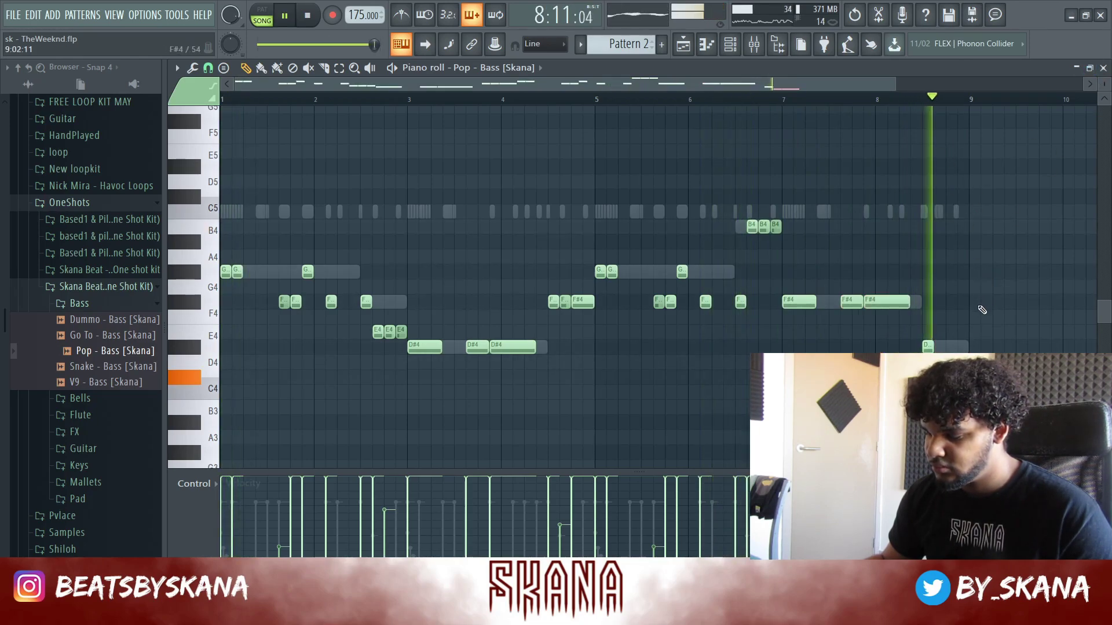
key(space)
key(space)
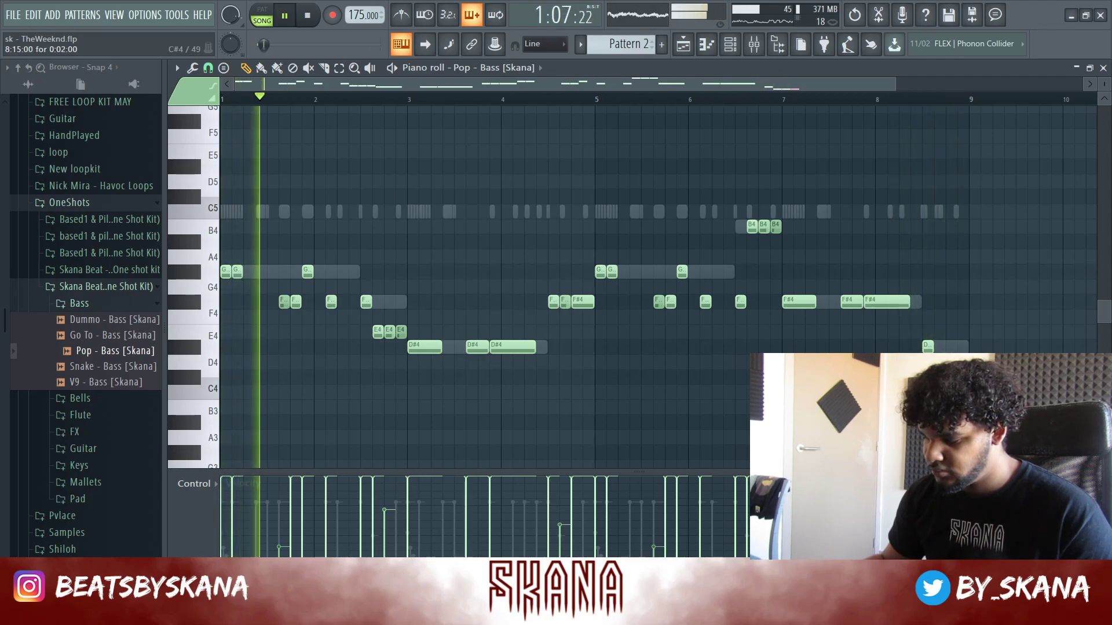
Layer a copy of the whole Pop bass line one octave lower and return to the channel rack
scroll(900, 311, down, 3)
scroll(900, 311, up, 3)
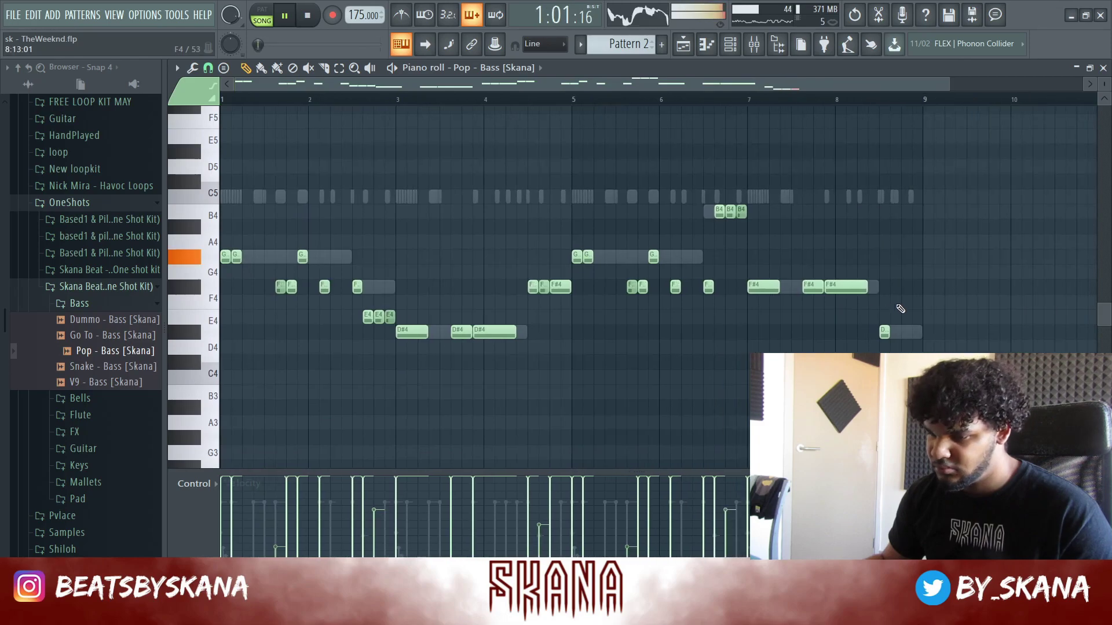
key(space)
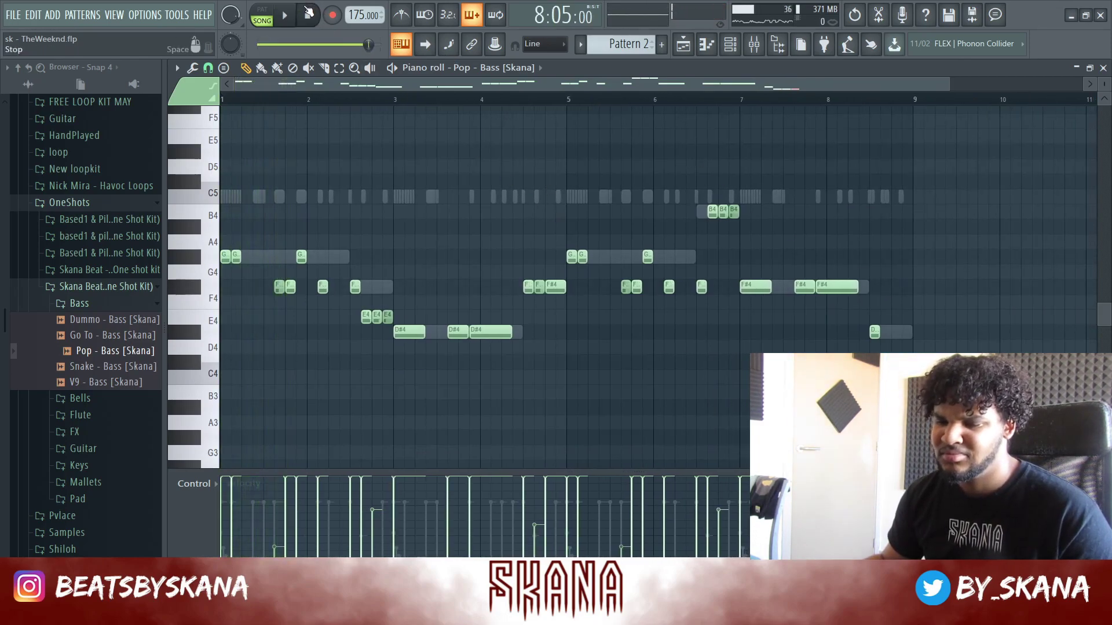
drag(1002, 160, 394, 376)
click(583, 206)
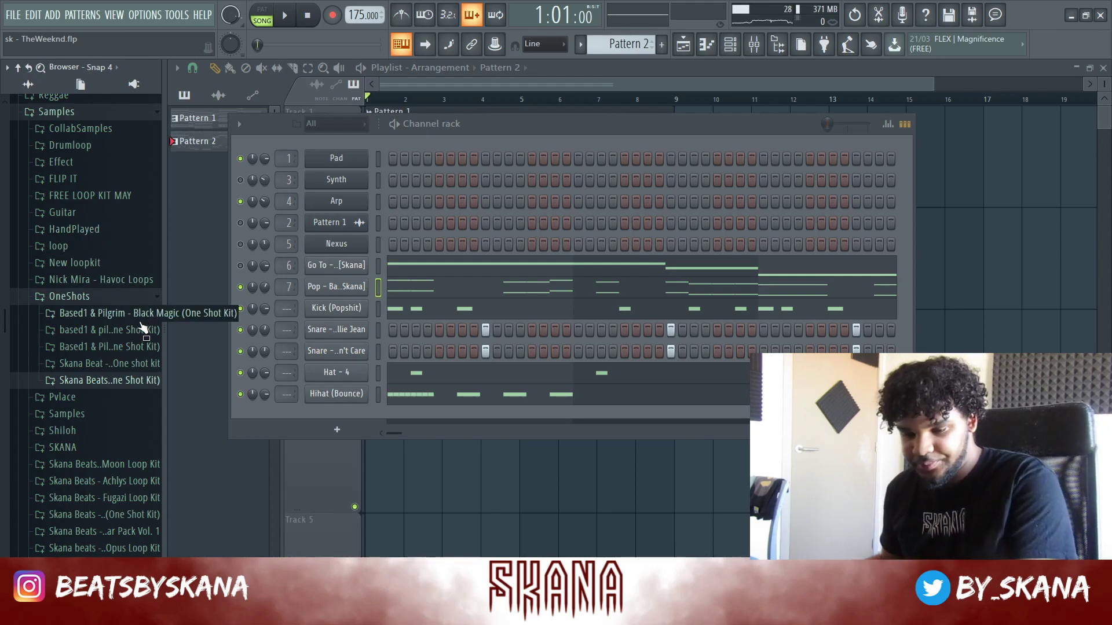
Add the Openhihat (Champion) sample from the OZ - Sicko Kit's Hihats folder as a new channel
scroll(132, 248, up, 8)
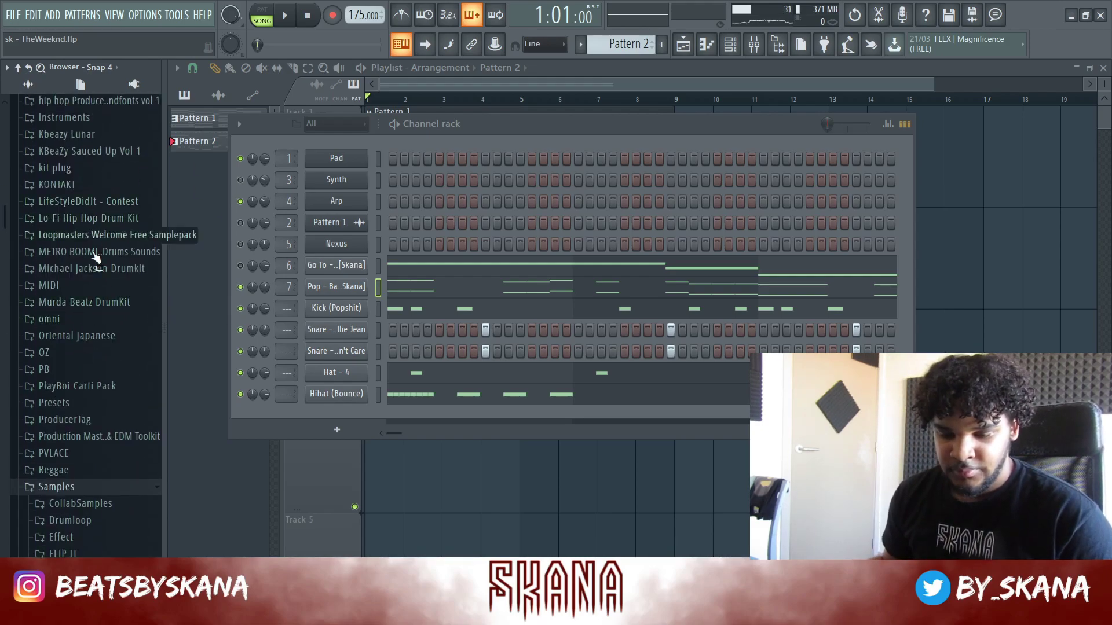
click(68, 356)
scroll(124, 330, down, 4)
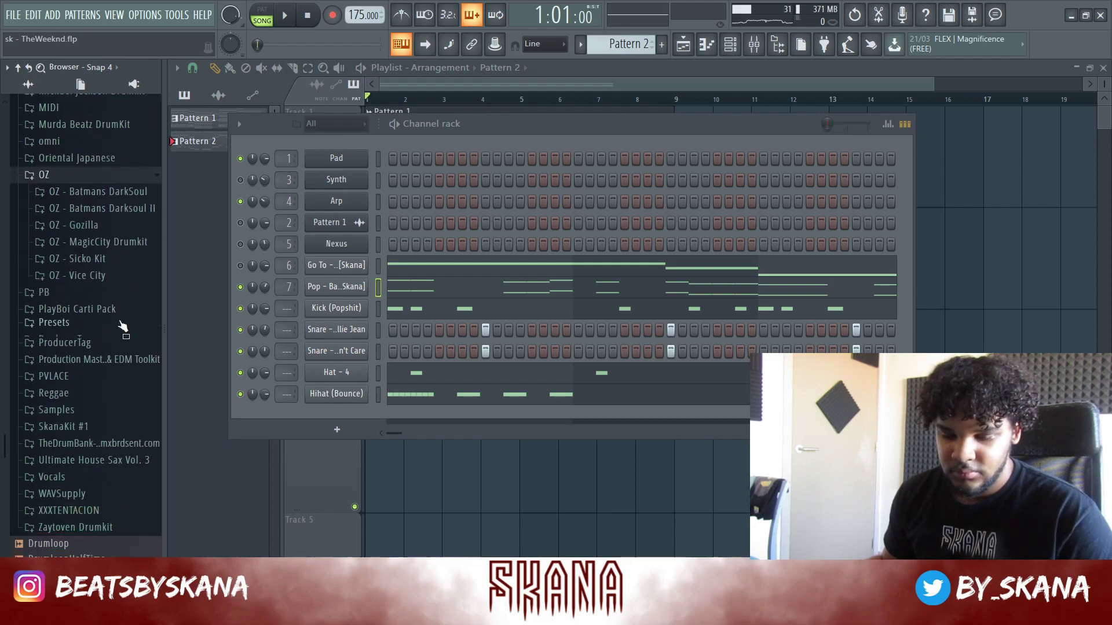
click(99, 249)
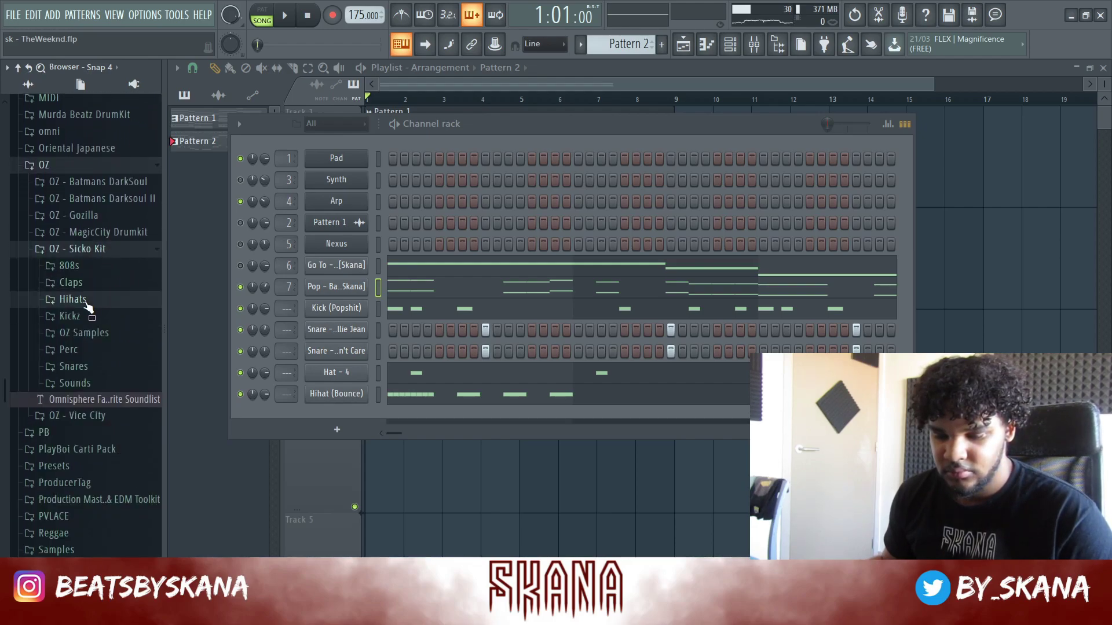
click(73, 300)
click(95, 331)
click(107, 519)
key(space)
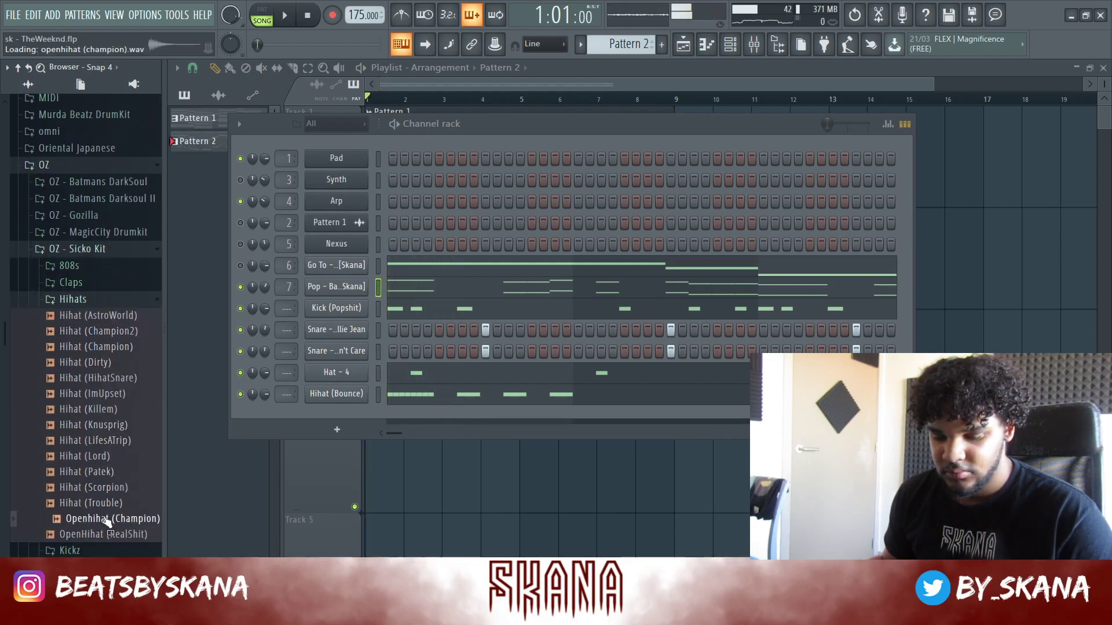
key(space)
drag(102, 524, 513, 417)
Place an Openhihat (Champion) hit on step 13, clearing the trial hit from step 12
click(520, 415)
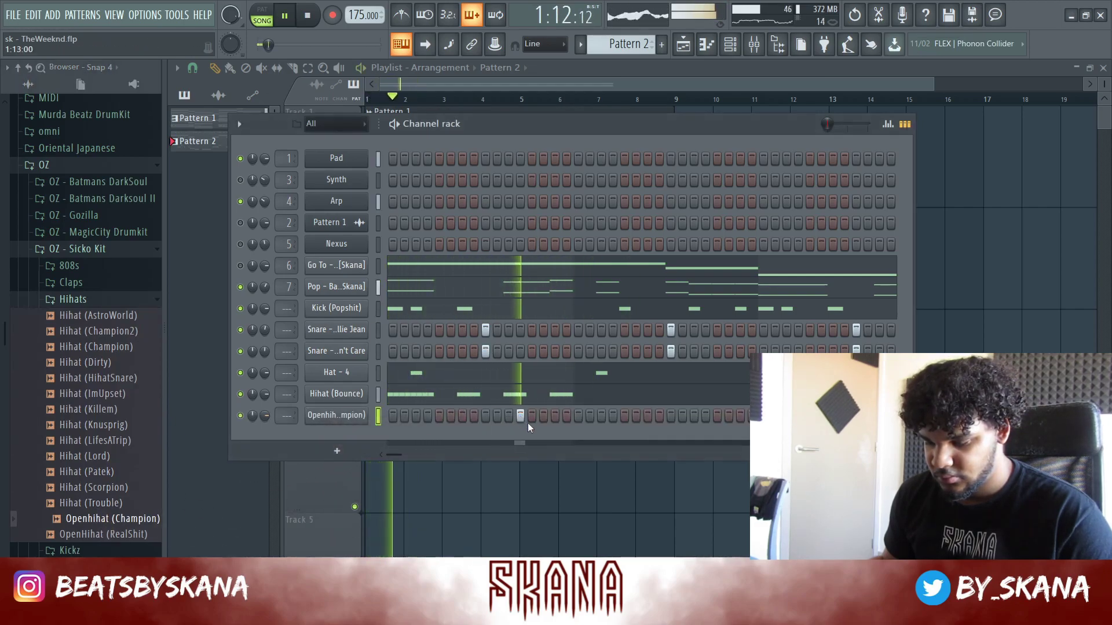
right_click(520, 416)
click(532, 415)
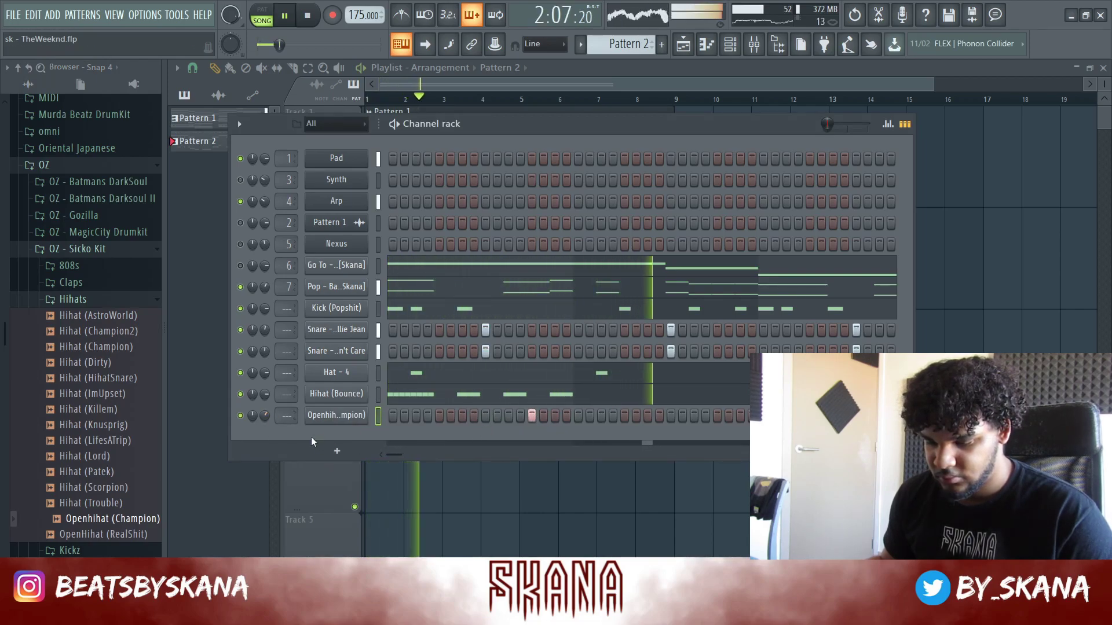
Add the OpenHihat (RealShit) sample as a new channel with hits on step 7 of bars 2 and 6
click(124, 534)
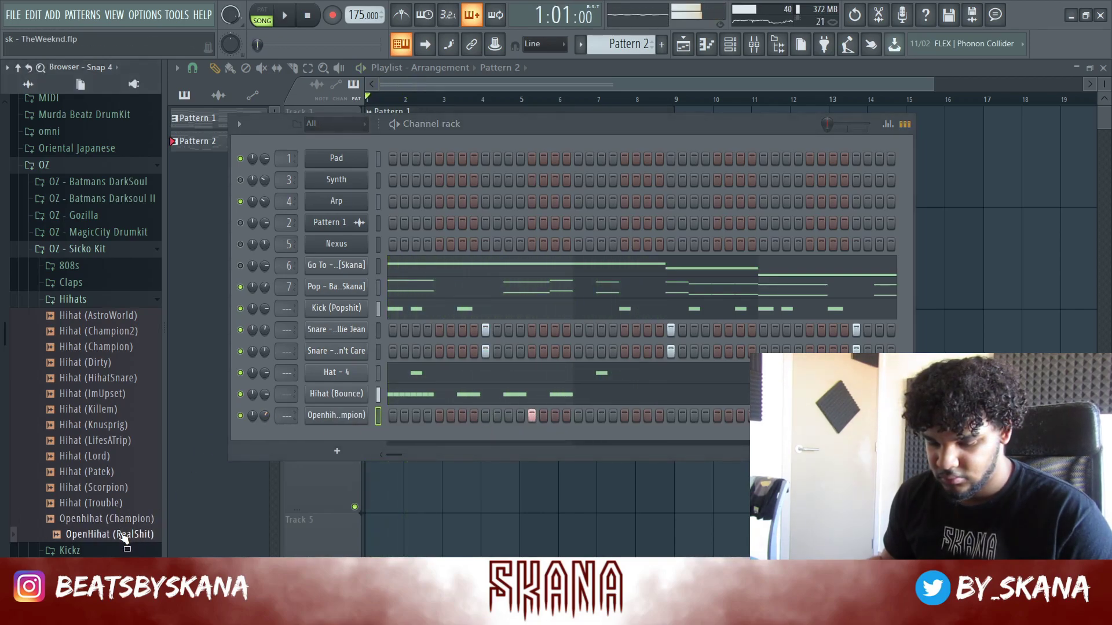
drag(357, 431, 408, 436)
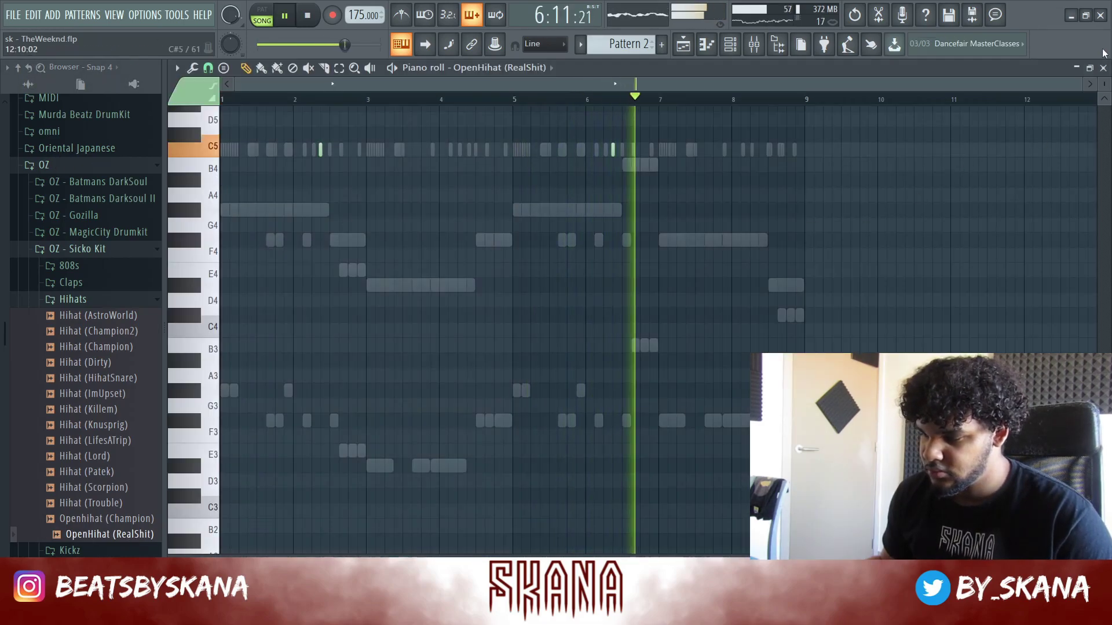
click(1103, 68)
Audition snare and percussion samples from the OZ - Sicko Kit, including Snare (Foreign Teck), Perc (Astroworld) and Perc (Creme)
click(73, 299)
click(106, 372)
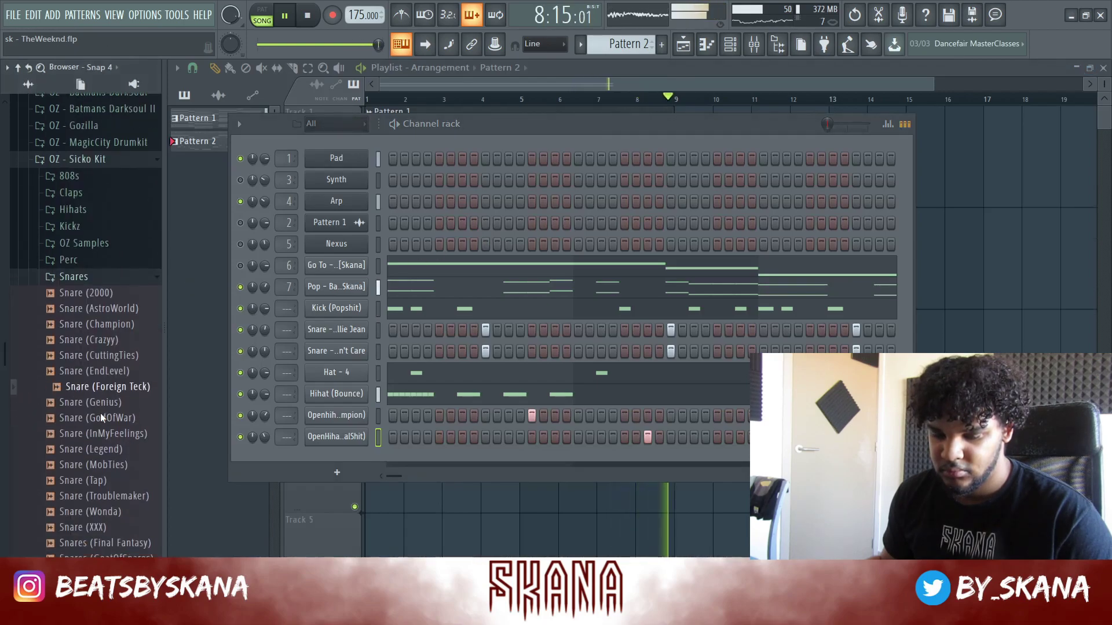
click(68, 257)
click(87, 276)
click(98, 290)
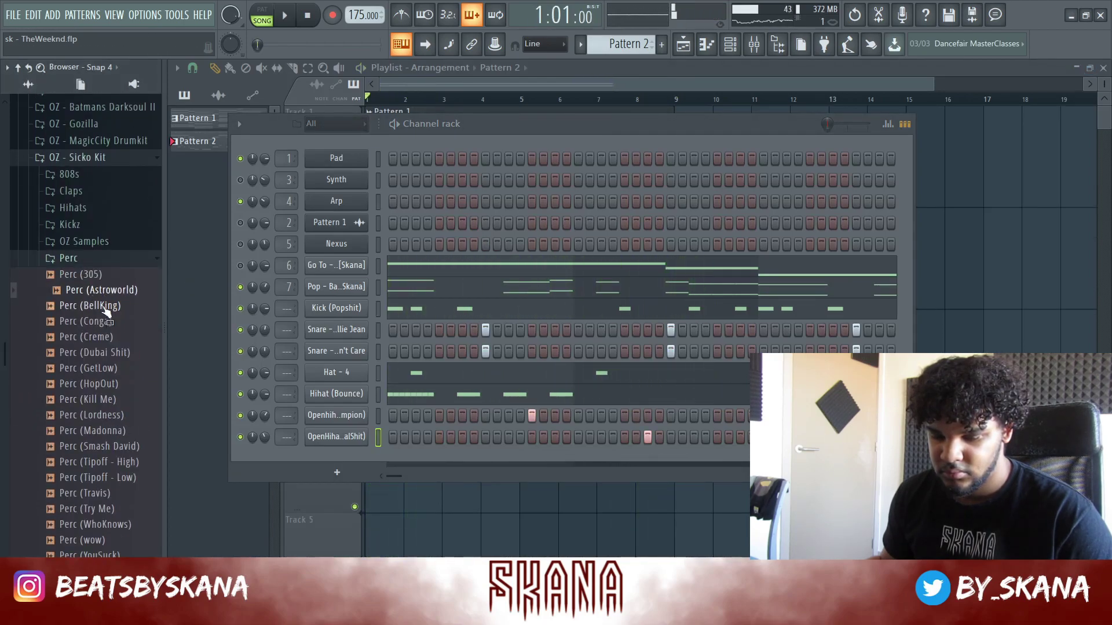
click(96, 337)
click(95, 321)
click(96, 337)
click(102, 353)
click(103, 368)
click(104, 337)
Audition the Percz samples in OZ - Batmans DarkSoul and add Perc 8 as a new channel
scroll(105, 325, up, 4)
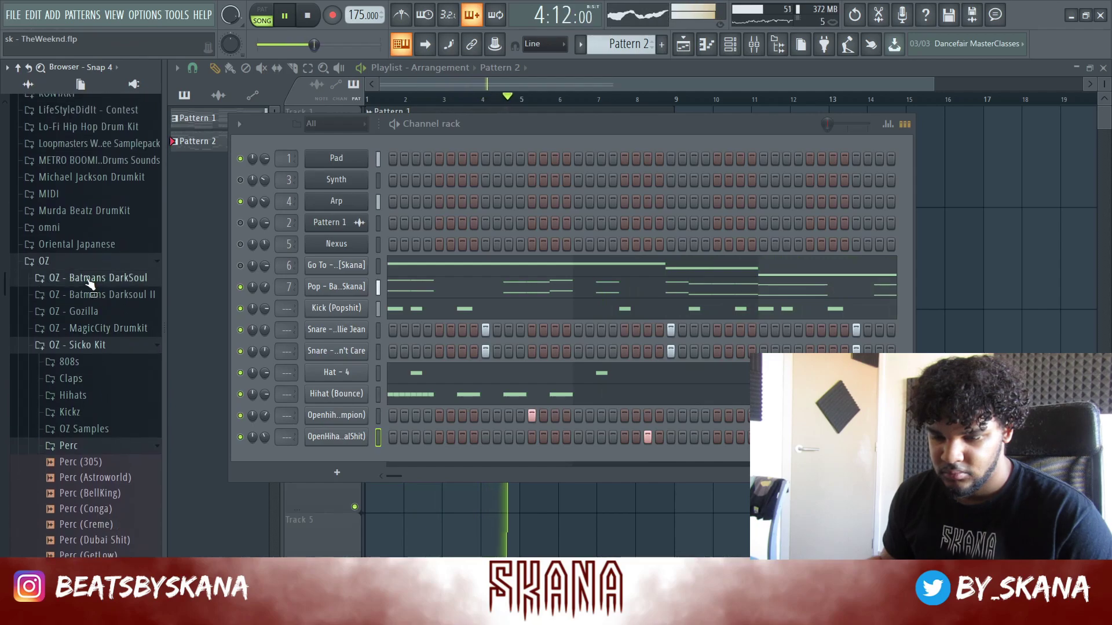
click(98, 278)
key(space)
click(88, 397)
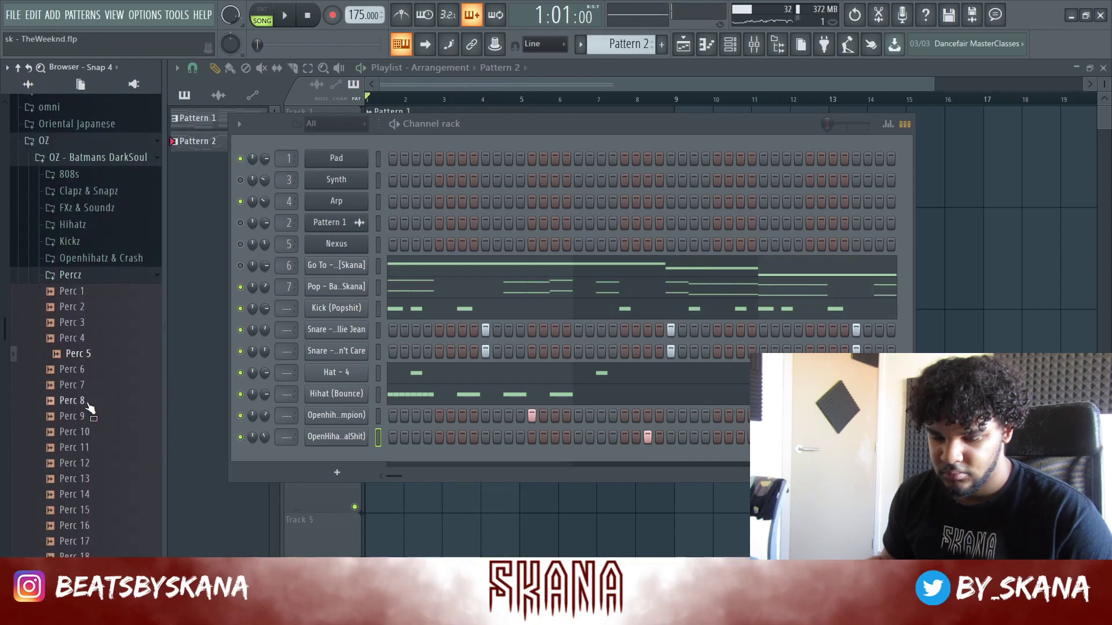
click(87, 311)
scroll(86, 278, down, 2)
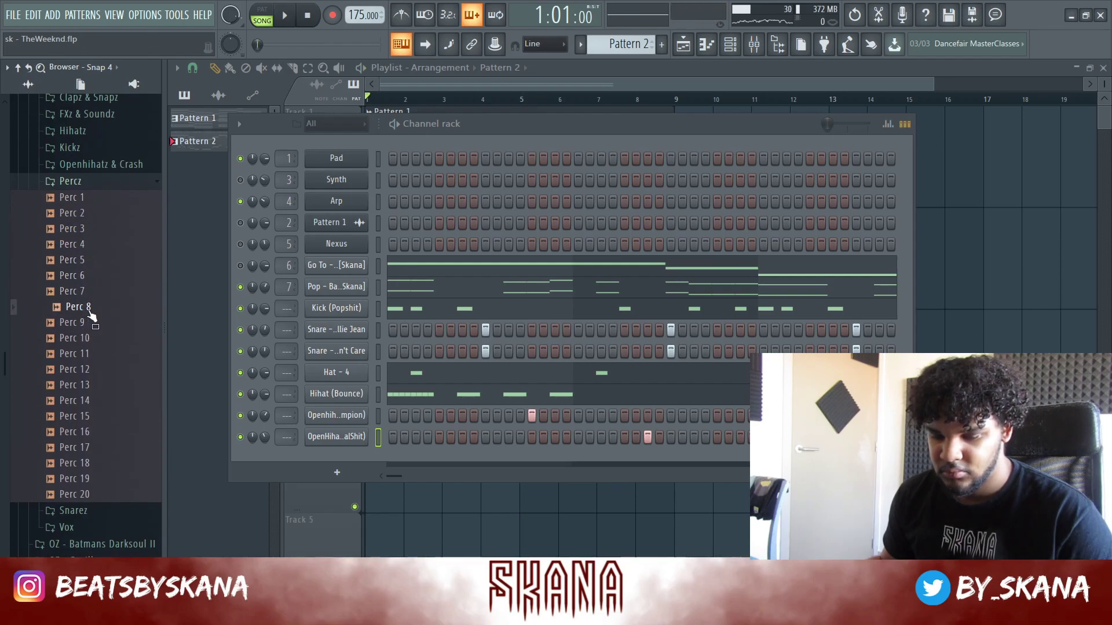
drag(336, 453, 337, 461)
key(space)
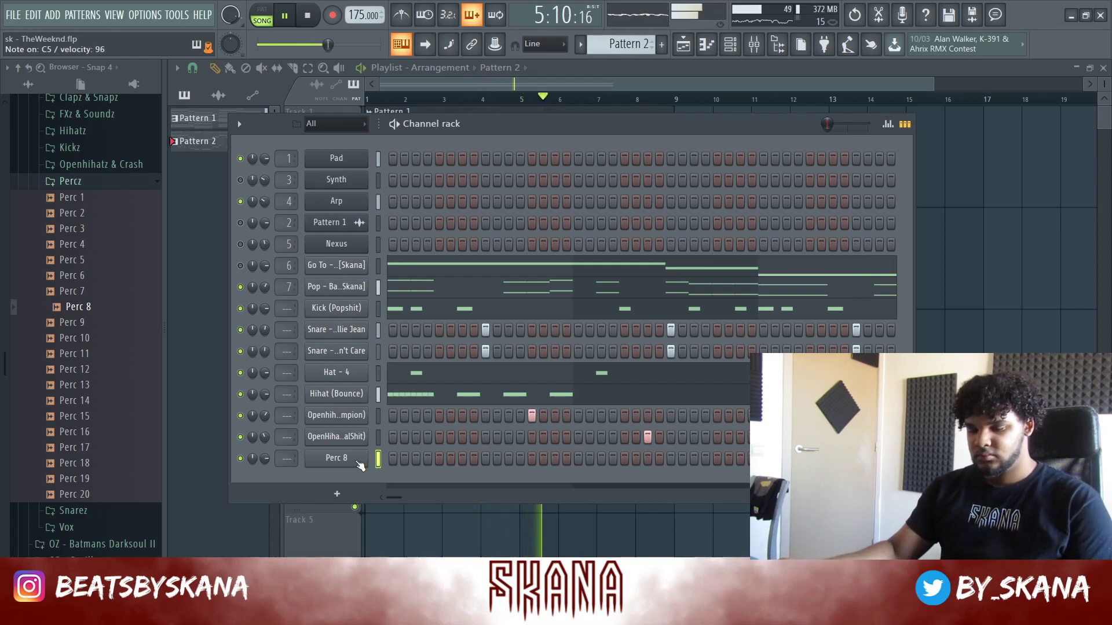
Write a two-bar rhythm of nine short D#5 hits for the Perc 8 channel in the piano roll
key(space)
right_click(364, 463)
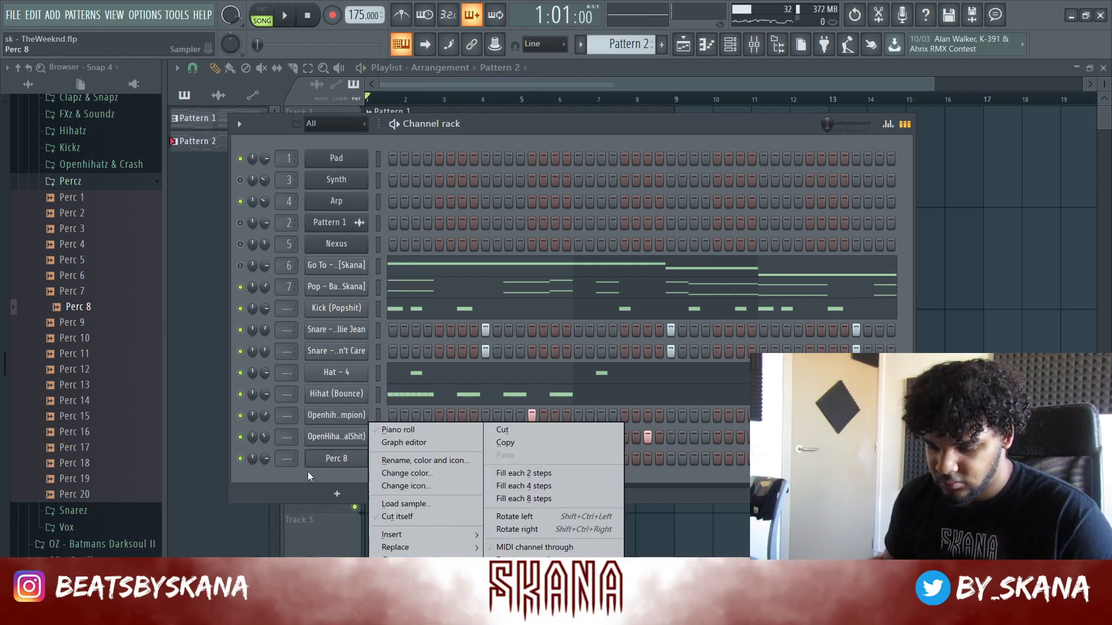
click(309, 472)
right_click(365, 458)
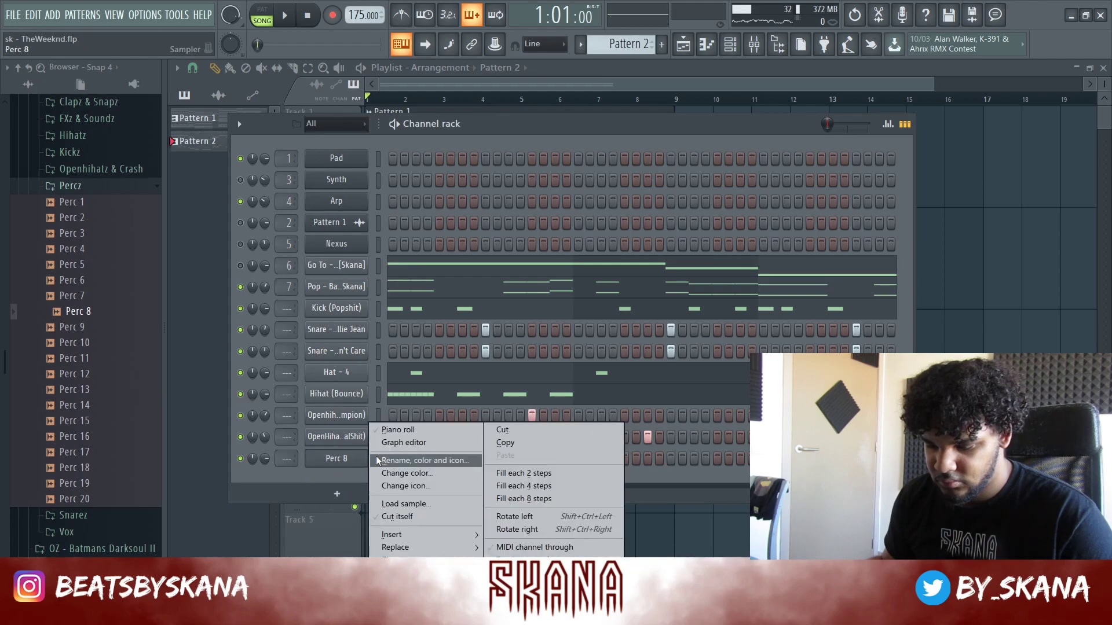
click(386, 431)
scroll(244, 289, up, 4)
scroll(236, 198, up, 3)
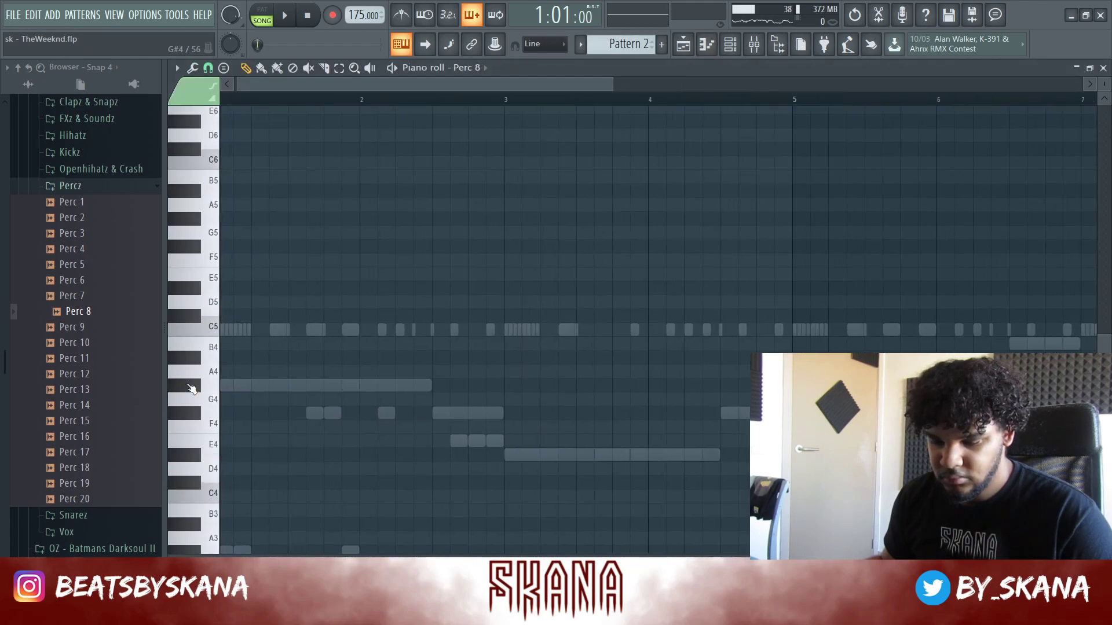
drag(296, 87, 246, 102)
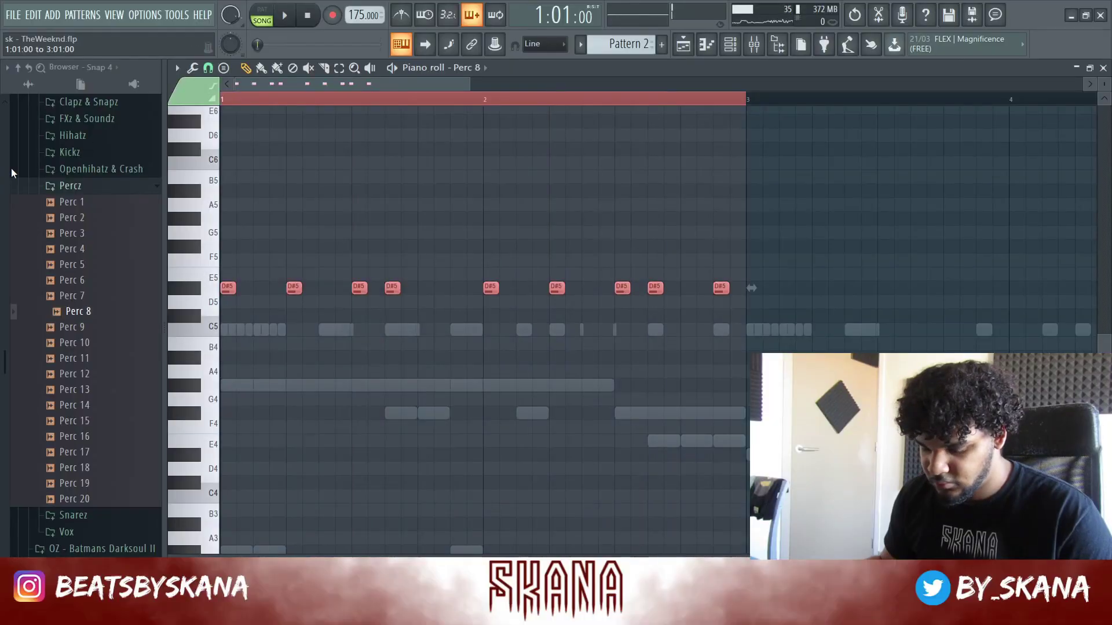
Repeat the two-bar Perc 8 rhythm until it fills all eight bars and play it back
scroll(764, 291, left, 2)
scroll(670, 268, down, 5)
click(451, 195)
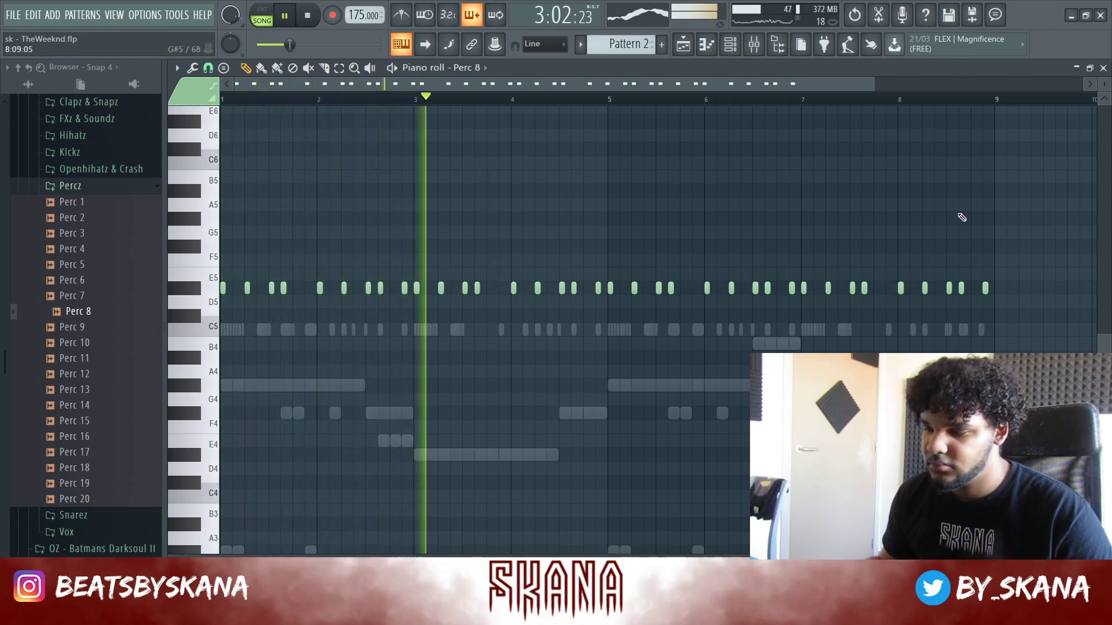
Add the Perc 19 sample as a new channel with hits on step 15 of bar 2 and step 1 of bar 3, repeated four bars on
click(1103, 67)
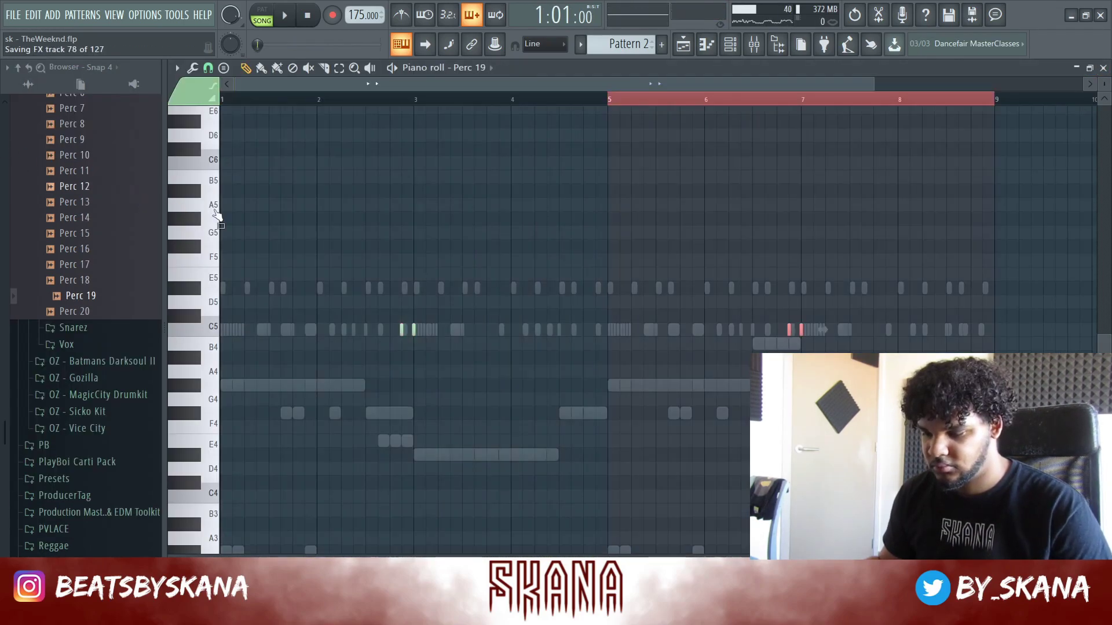
key(space)
key(F7)
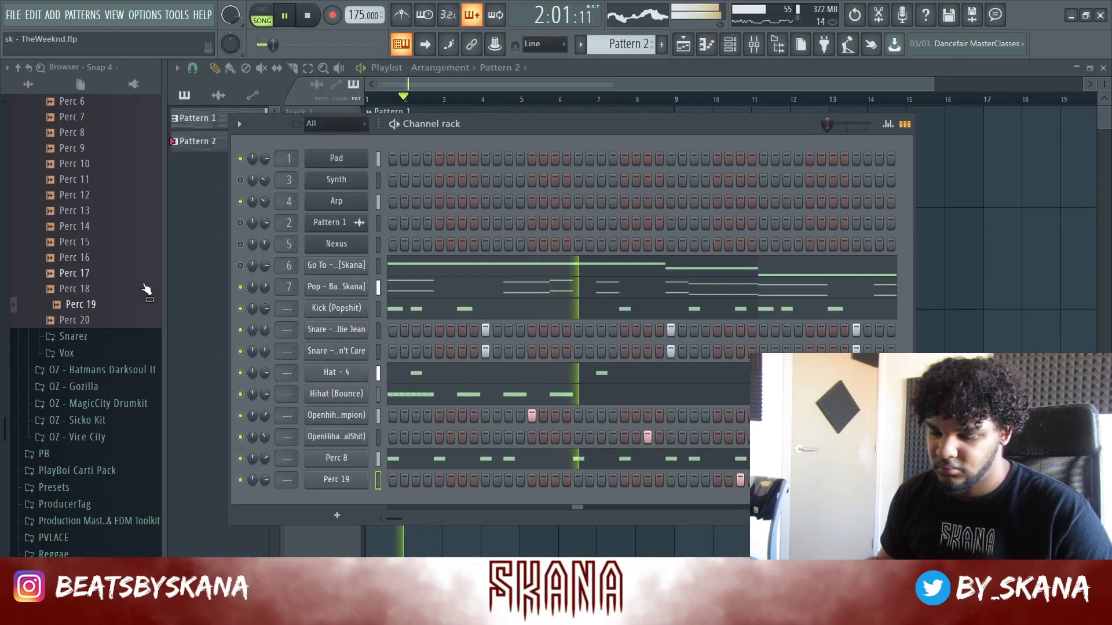
Move all the Perc 19 notes up to D#5 in the piano roll
right_click(378, 480)
click(381, 429)
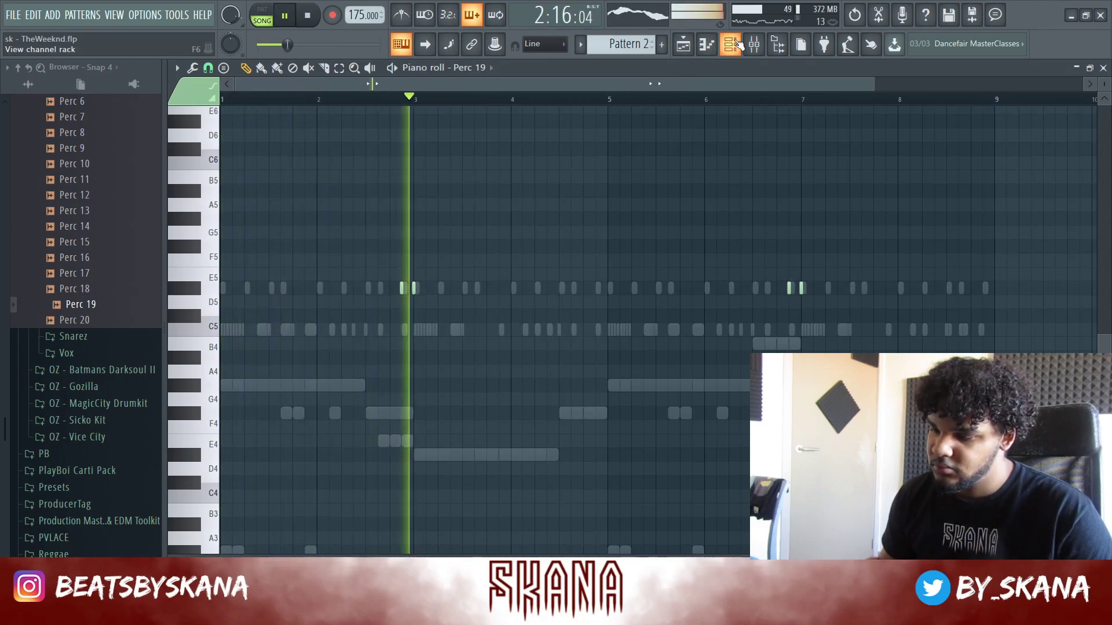
click(739, 45)
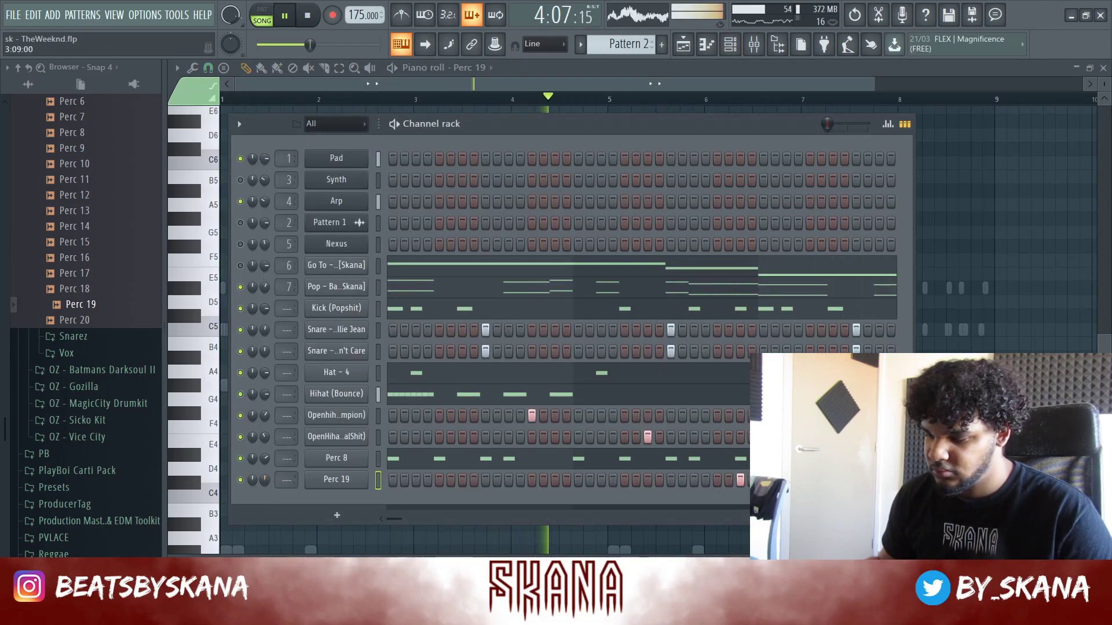
key(F7)
key(F7)
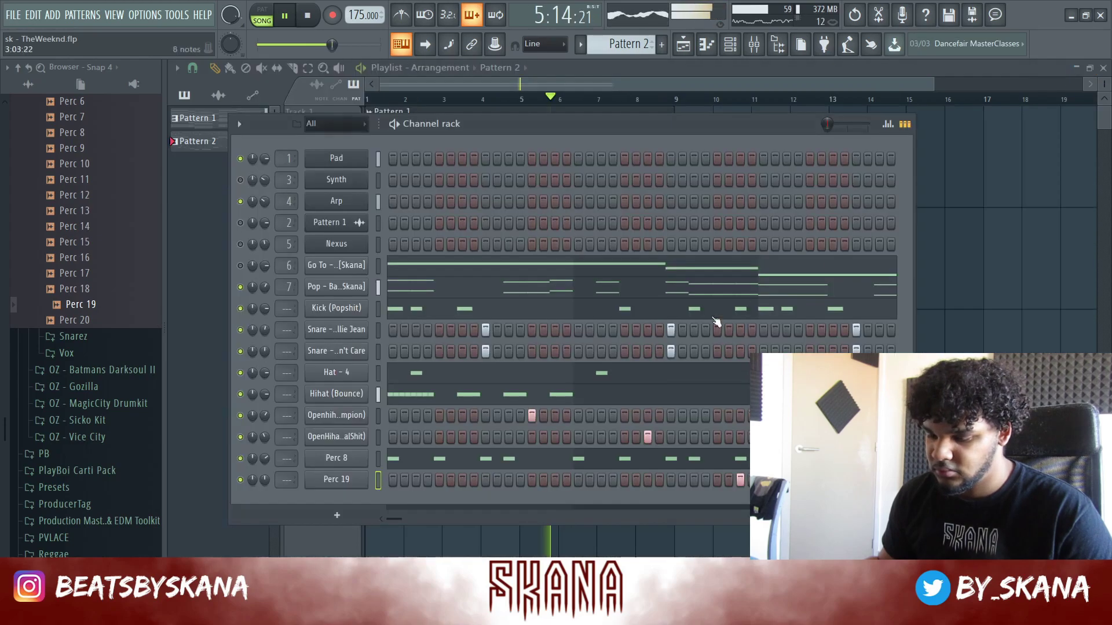
Reverse the Perc 19 sample and lower its channel volume to 30%
click(350, 485)
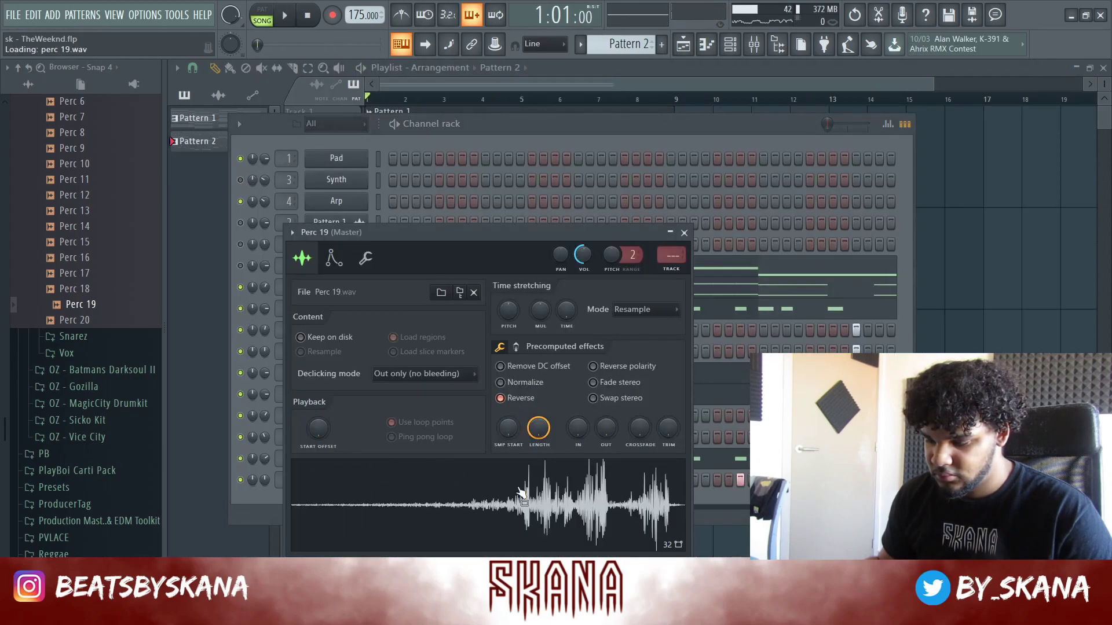
key(space)
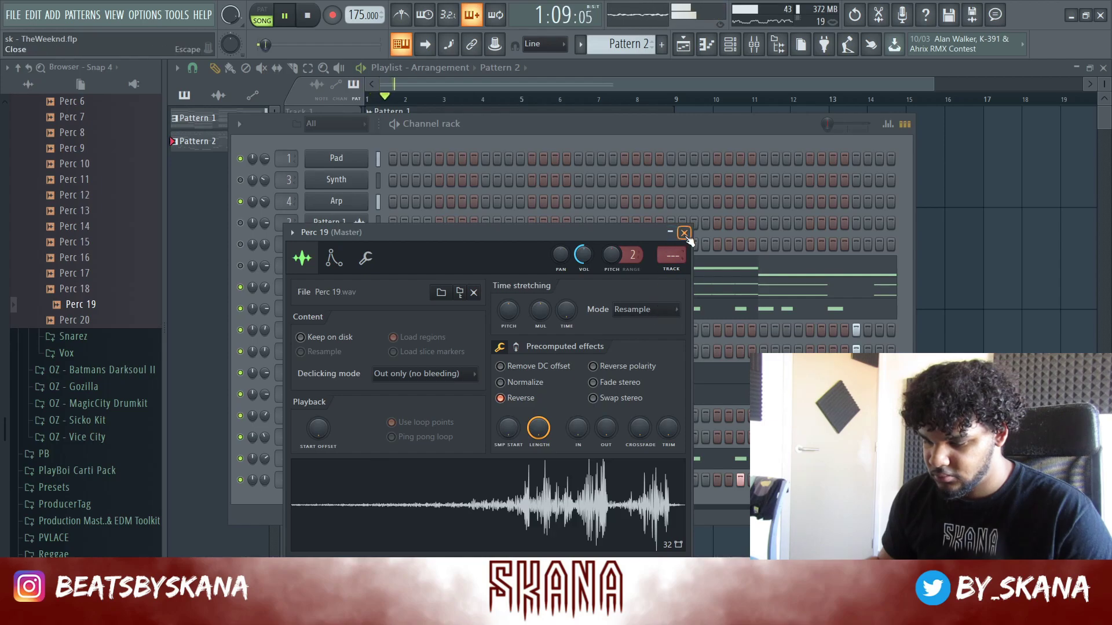
click(684, 233)
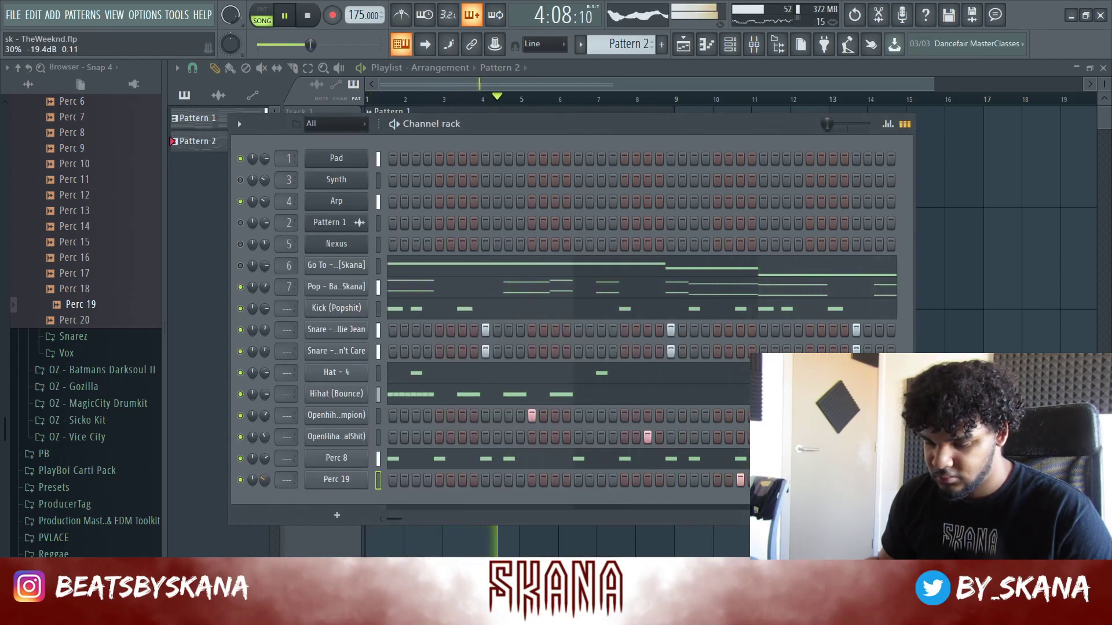
Add [ET] Crash OH from WAVSupply's E-Trou Mania OpenHats folder as a new channel with a hit on step 1
scroll(119, 411, down, 8)
key(space)
click(64, 288)
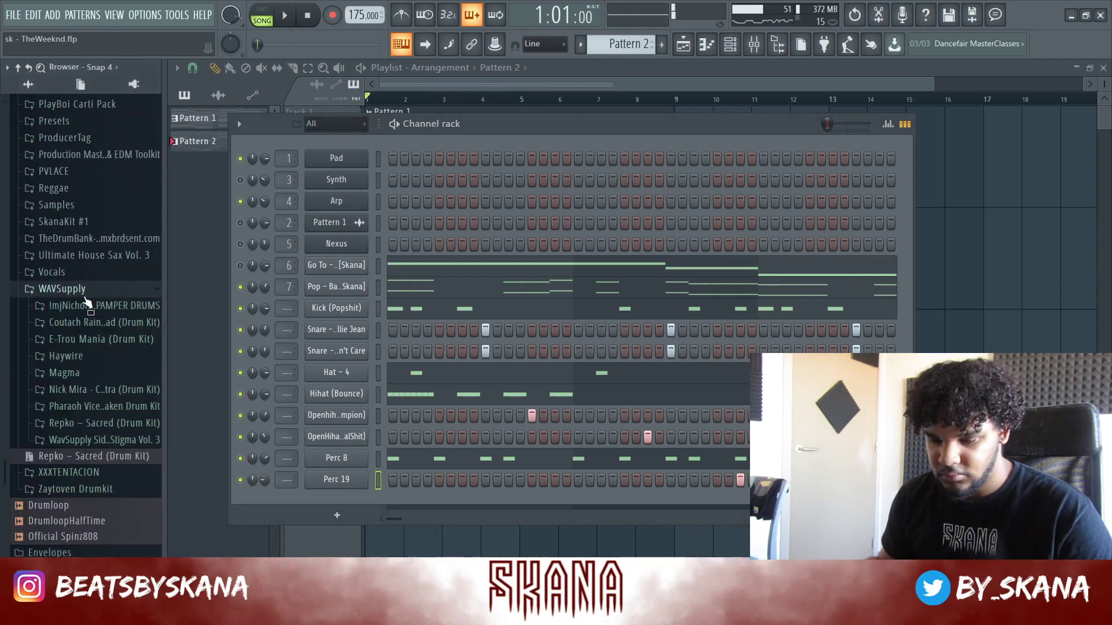
click(82, 340)
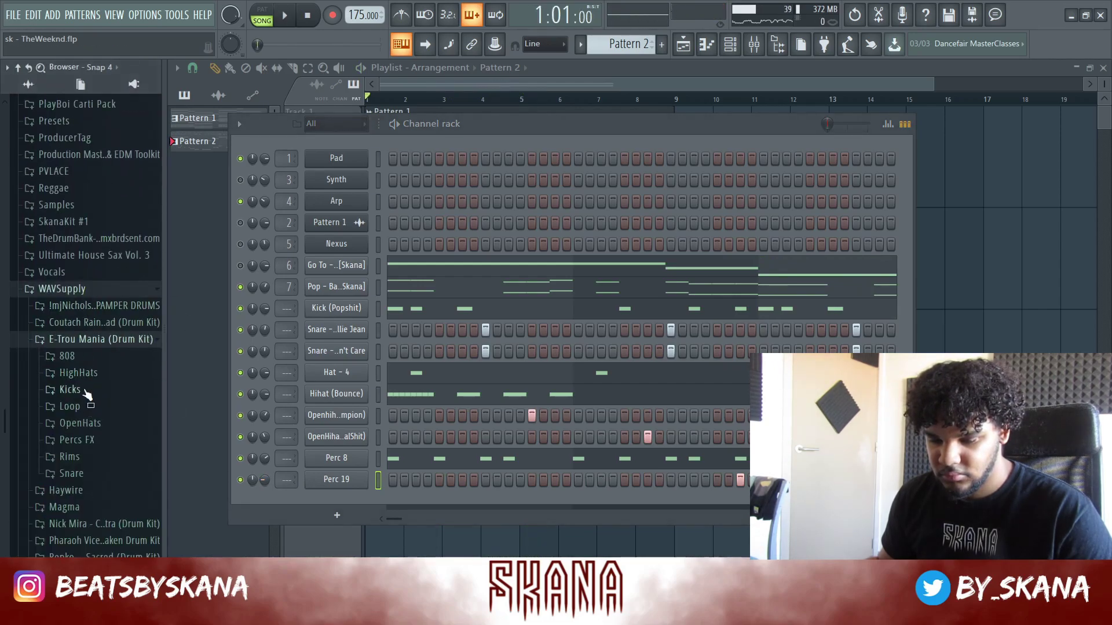
click(81, 423)
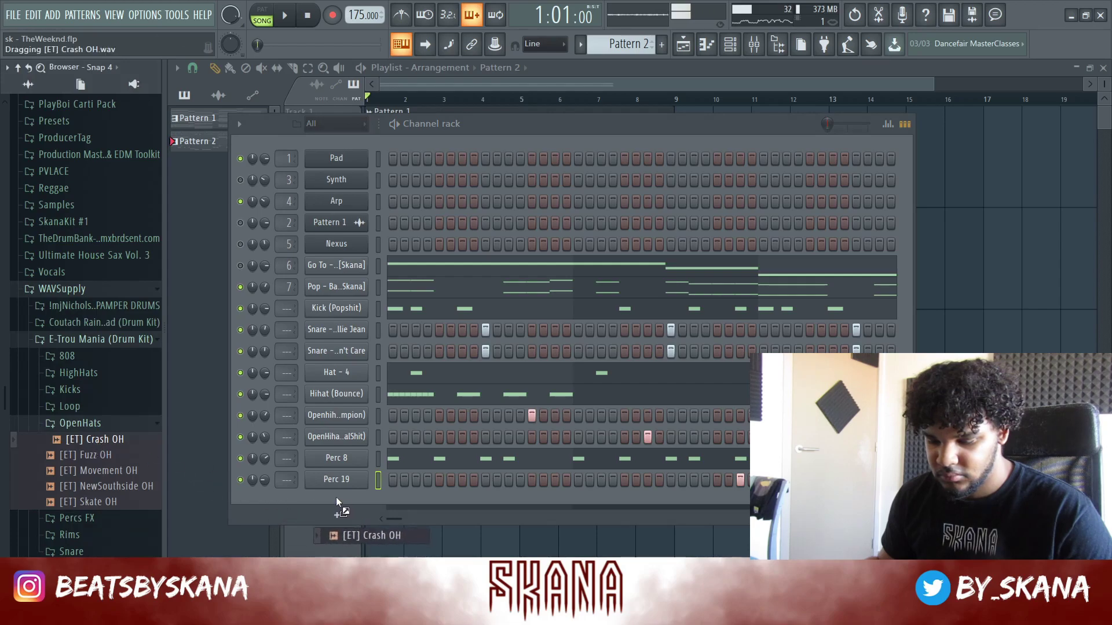
drag(336, 497, 394, 499)
click(393, 501)
key(space)
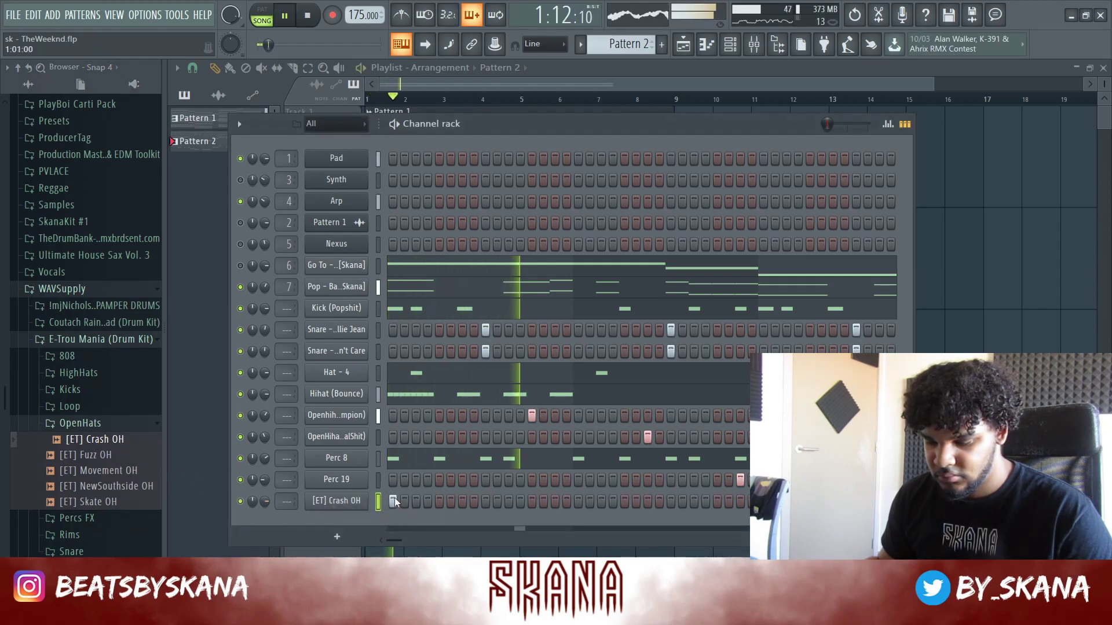
Adjust the [ET] Crash OH sample's pitch with the stretch mode on Auto, and route the channel to mixer track 8
right_click(364, 502)
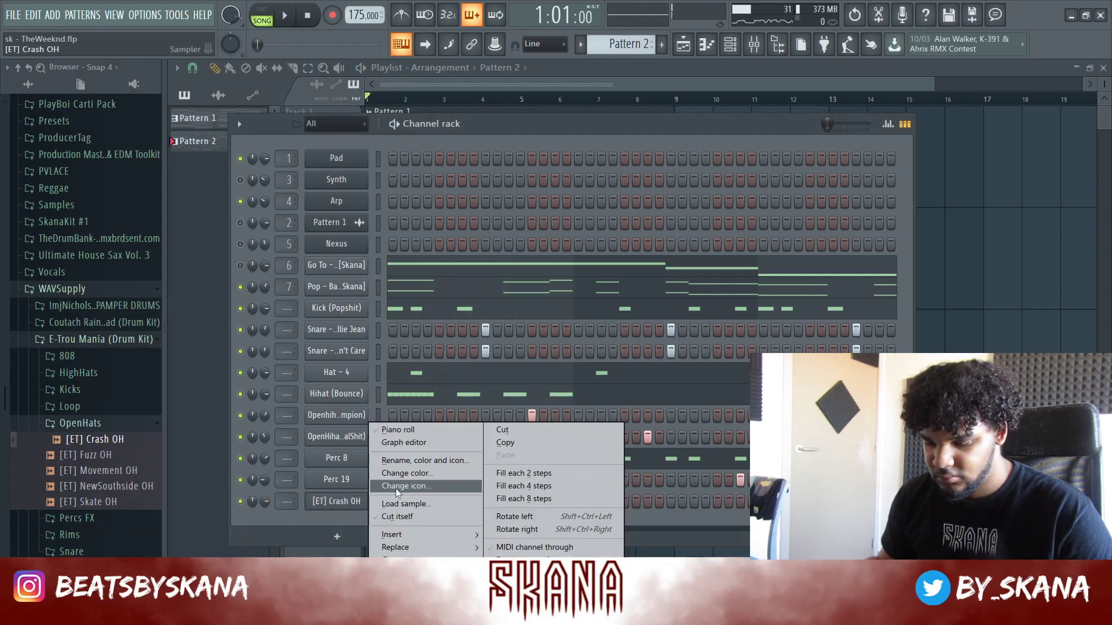
click(354, 506)
click(351, 503)
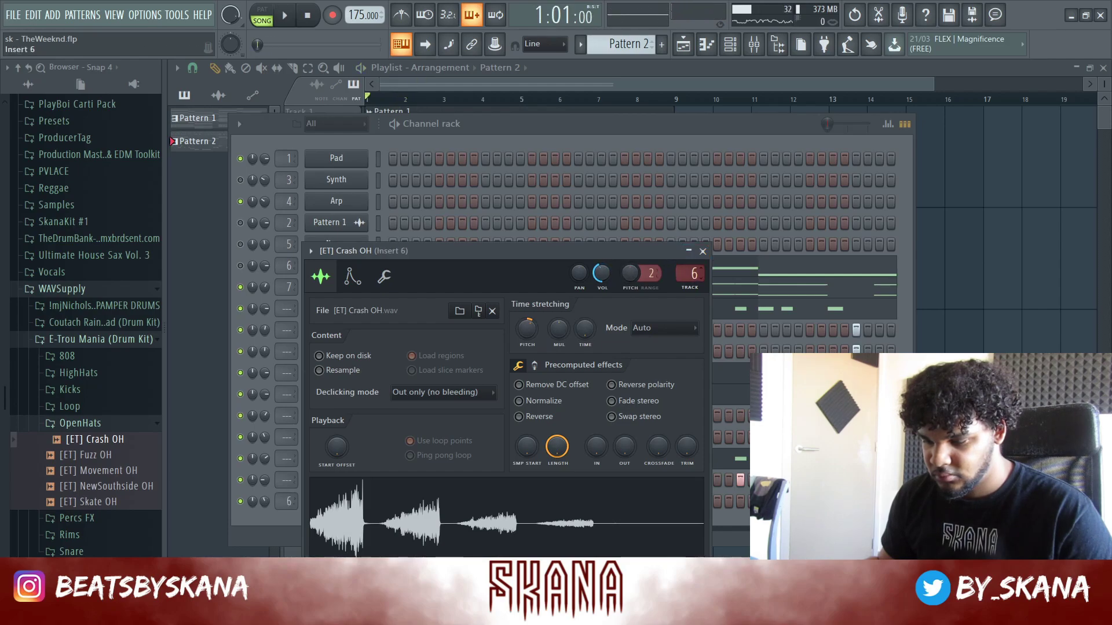
Add Fruity Reeverb 2 in slot 5 of Insert 8 with a larger room size, diffusion of 87 and a slightly lower wet level
click(754, 45)
key(space)
click(817, 250)
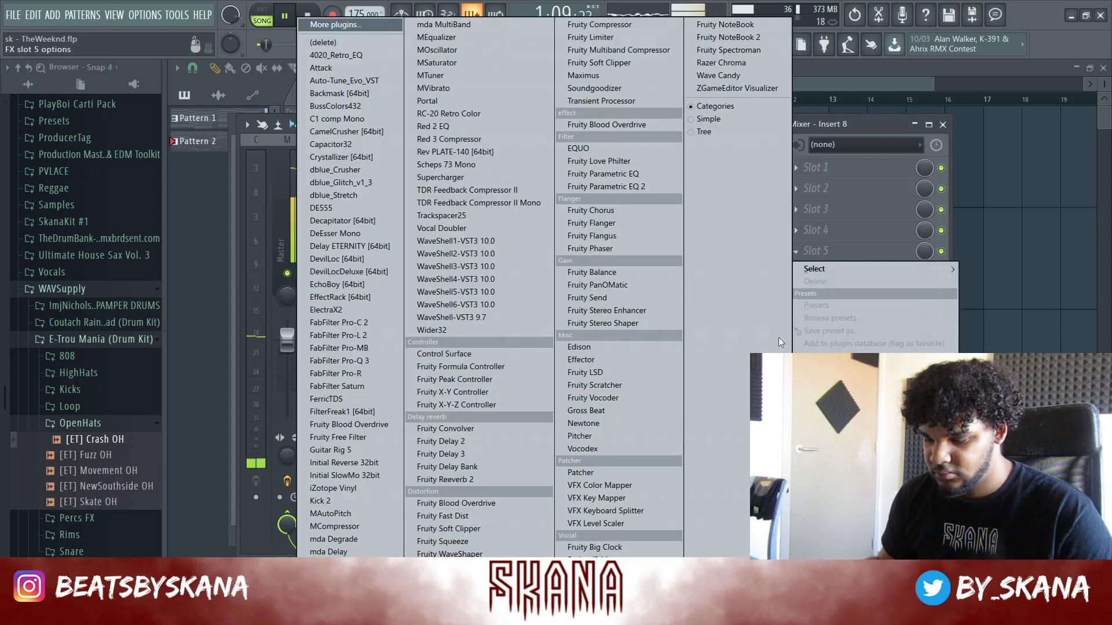
click(496, 483)
drag(622, 280, 628, 288)
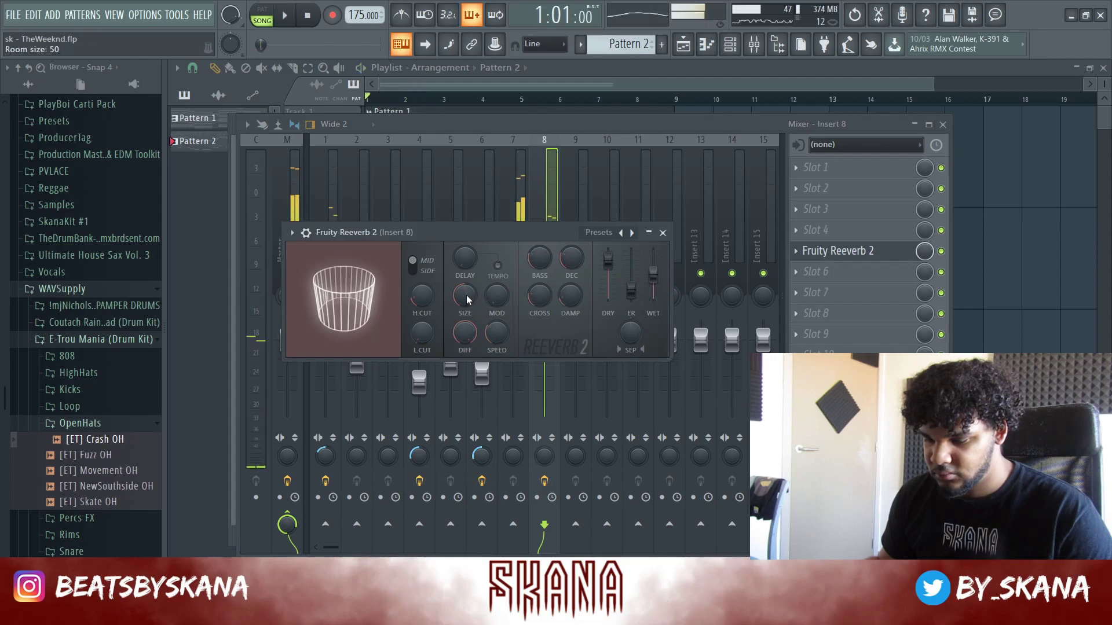
key(space)
drag(465, 332, 465, 313)
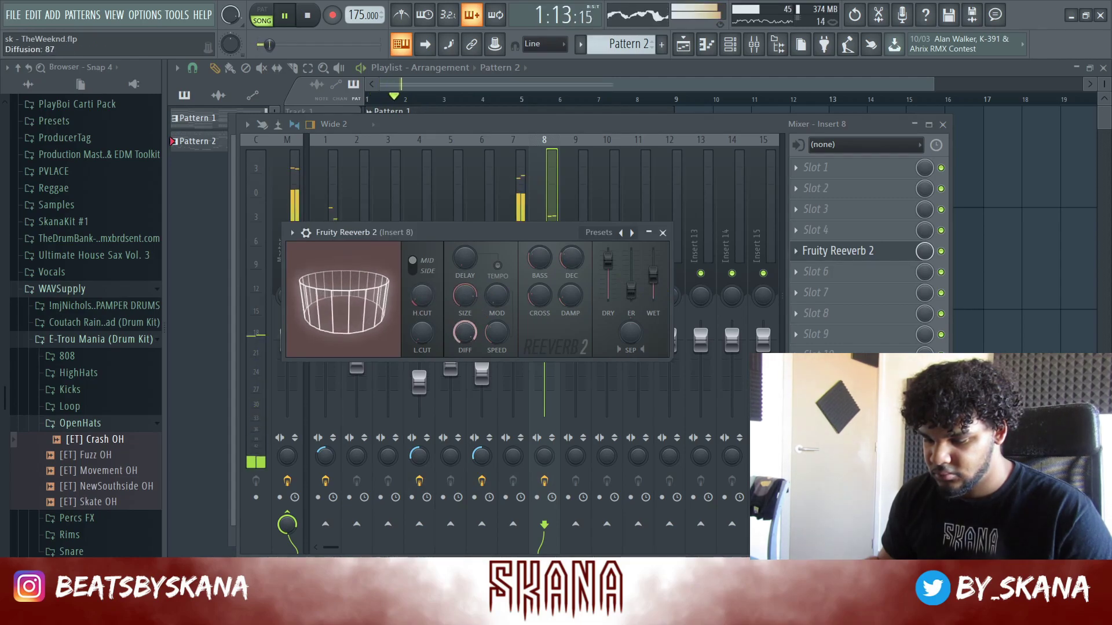
drag(653, 278, 652, 274)
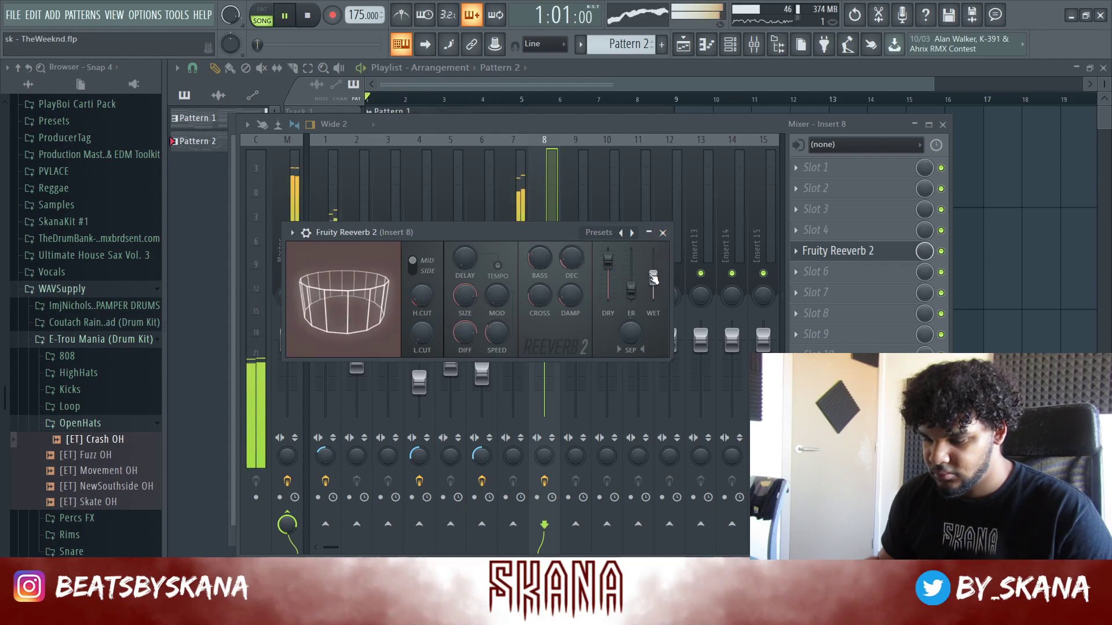
click(662, 232)
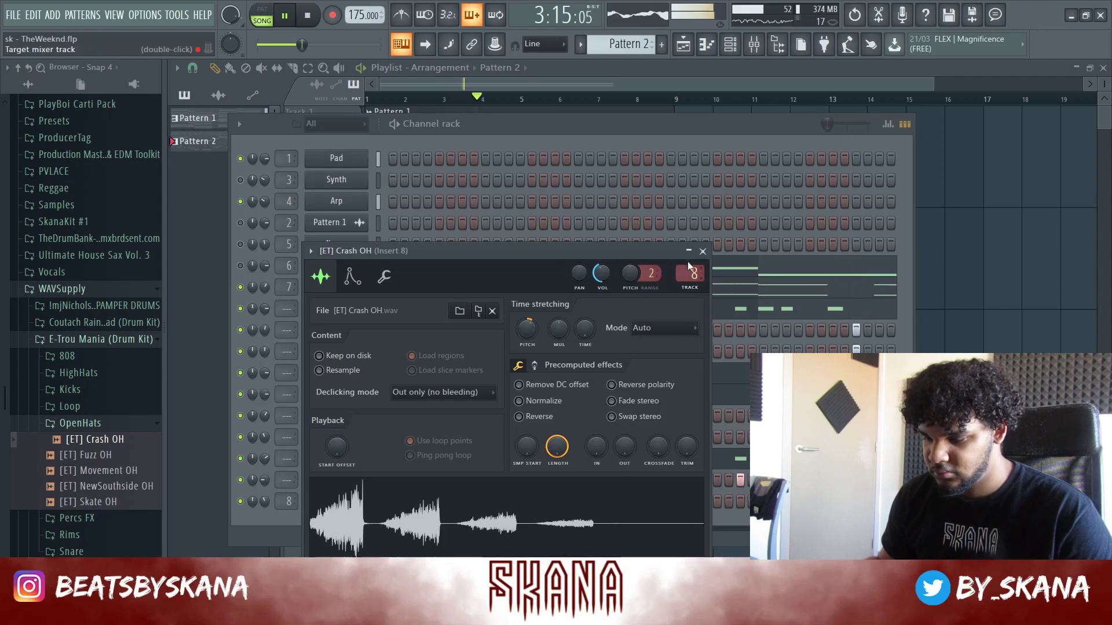
click(704, 251)
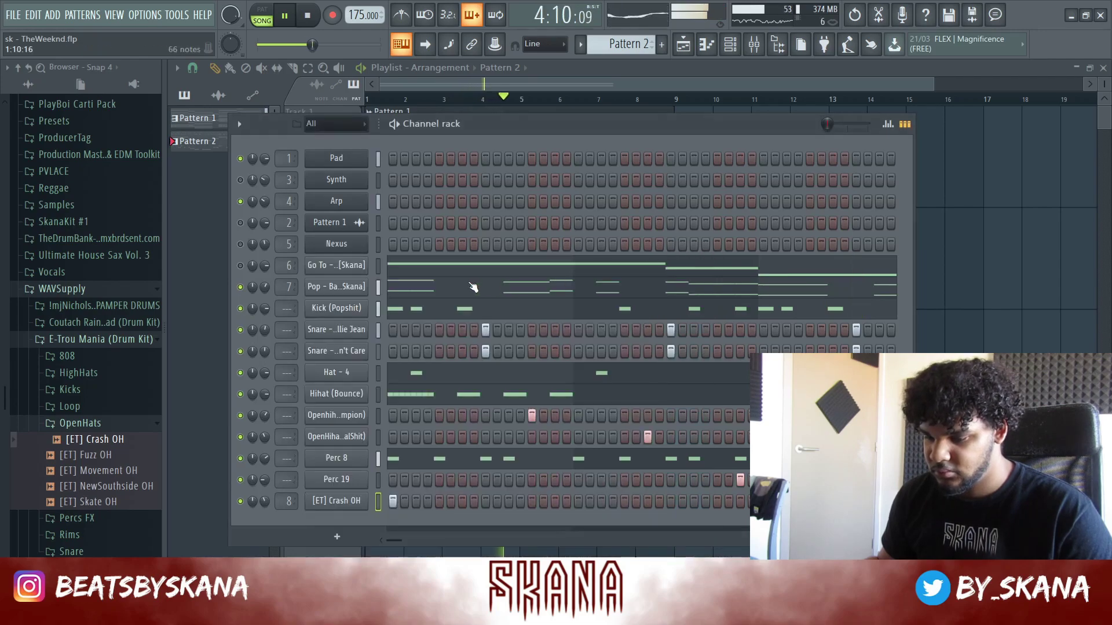
Hide the browser and channel rack, and split Pattern 2 by channel into separate patterns
click(779, 45)
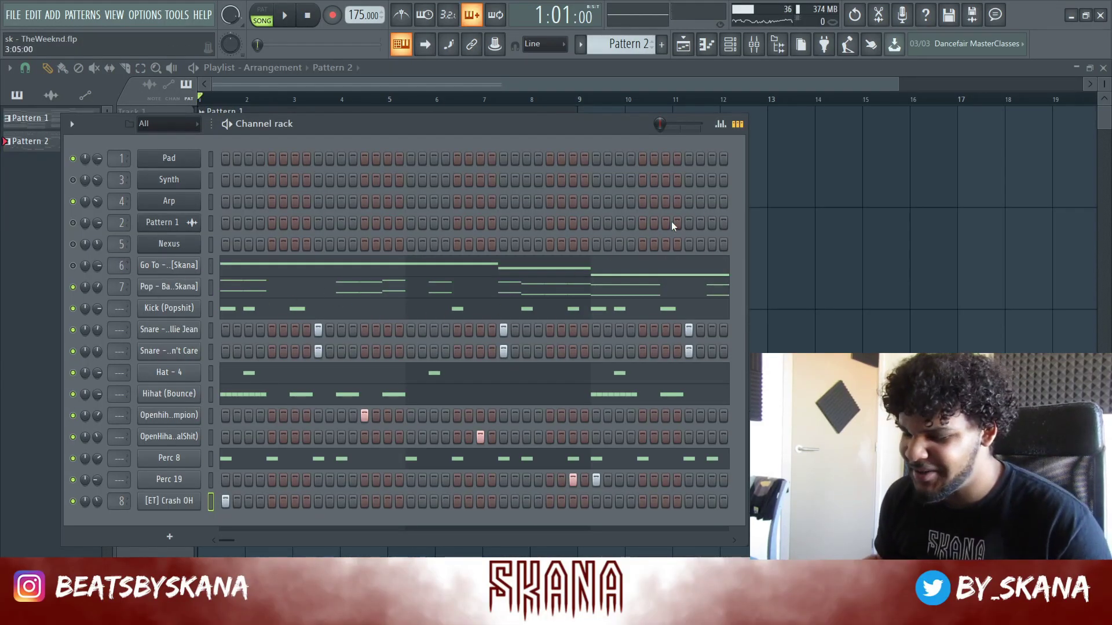
key(F6)
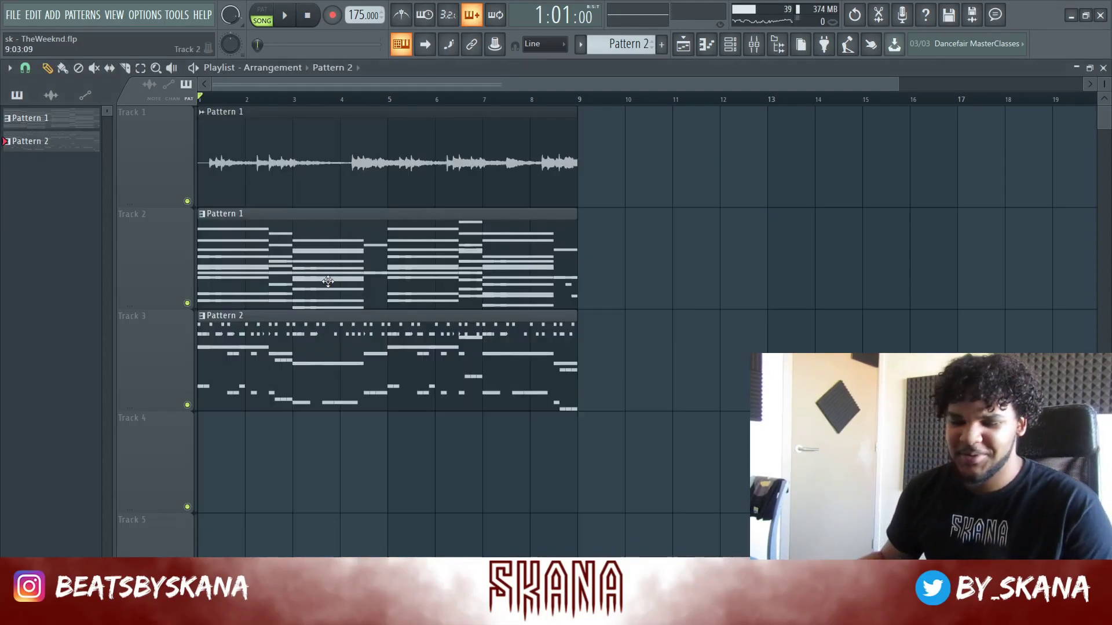
right_click(72, 149)
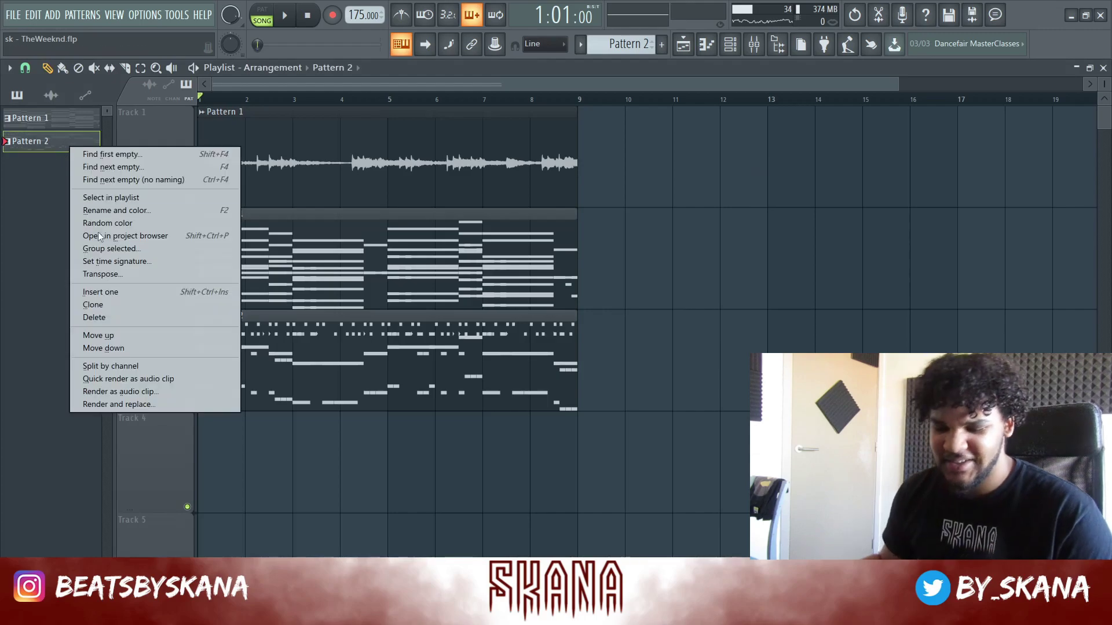
click(114, 362)
Select all the split patterns from Go To - Bass to [ET] Crash OH and place them at bar 9 on tracks 4 to 15
shift+click(57, 394)
drag(692, 477, 585, 457)
scroll(608, 342, down, 3)
click(472, 178)
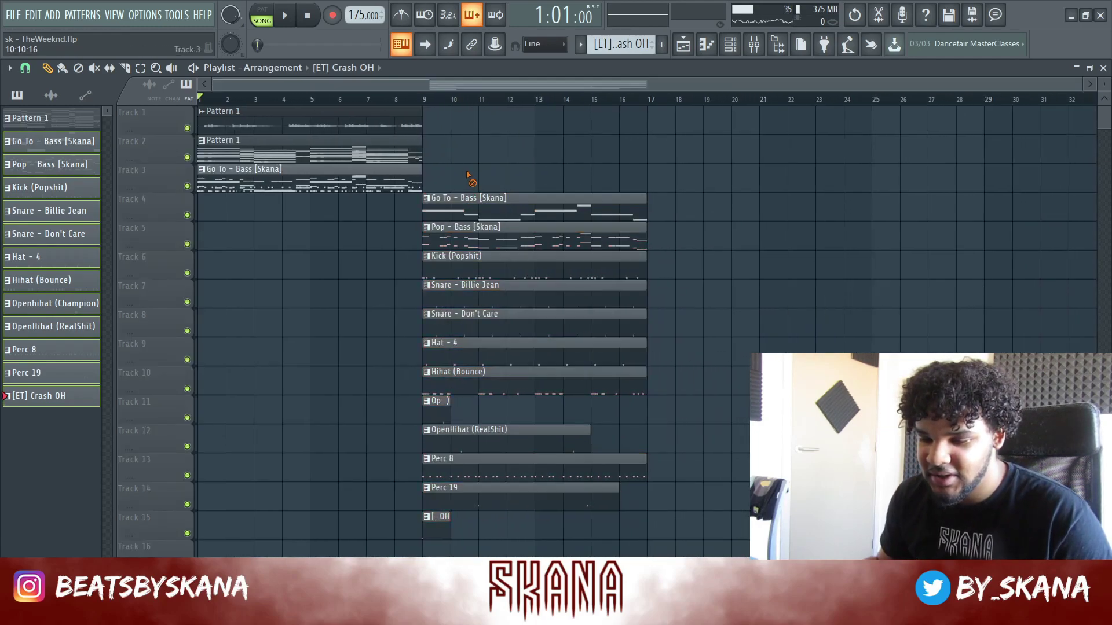
Delete the combined clip from track 3 and lengthen the shorter split clips, such as Openhihat (Champion), to eight bars
right_click(383, 183)
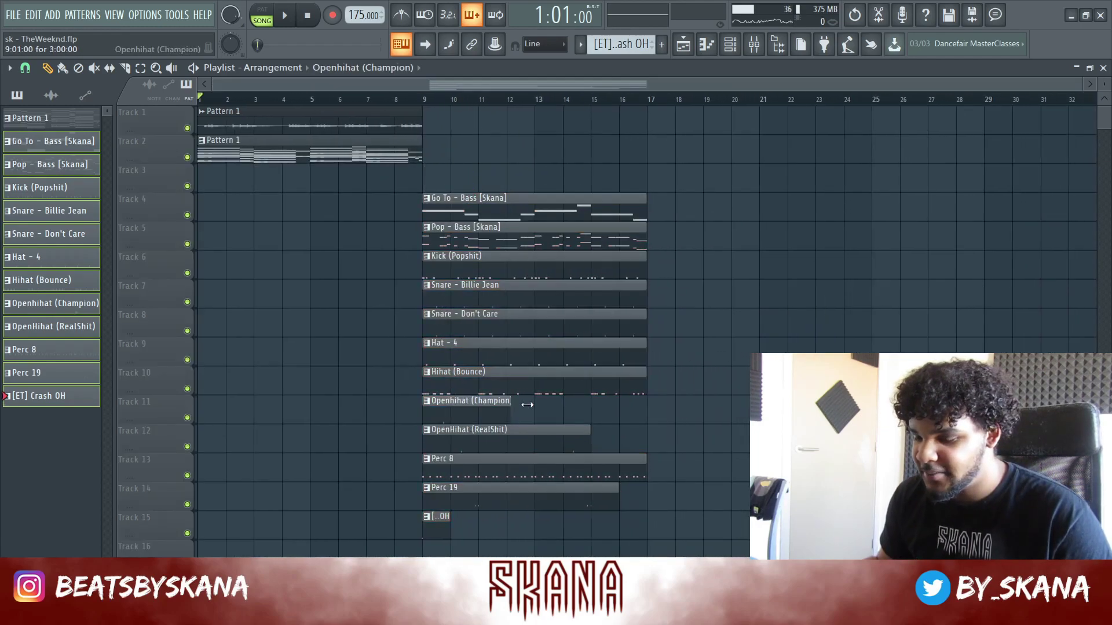
key(ctrl+alt+z)
key(ctrl+alt+z)
key(ctrl+alt+z)
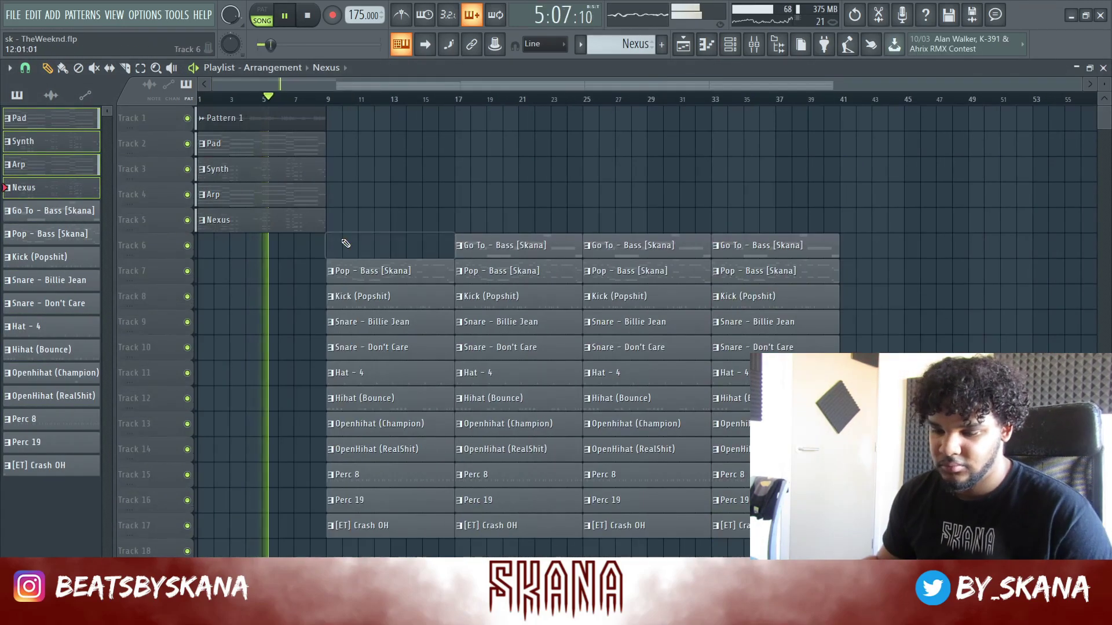
Leave only Pad and Arp in the intro by deleting its other clips, and delete the Pop - Bass [Skana] clip at bar 9
right_click(243, 182)
key(space)
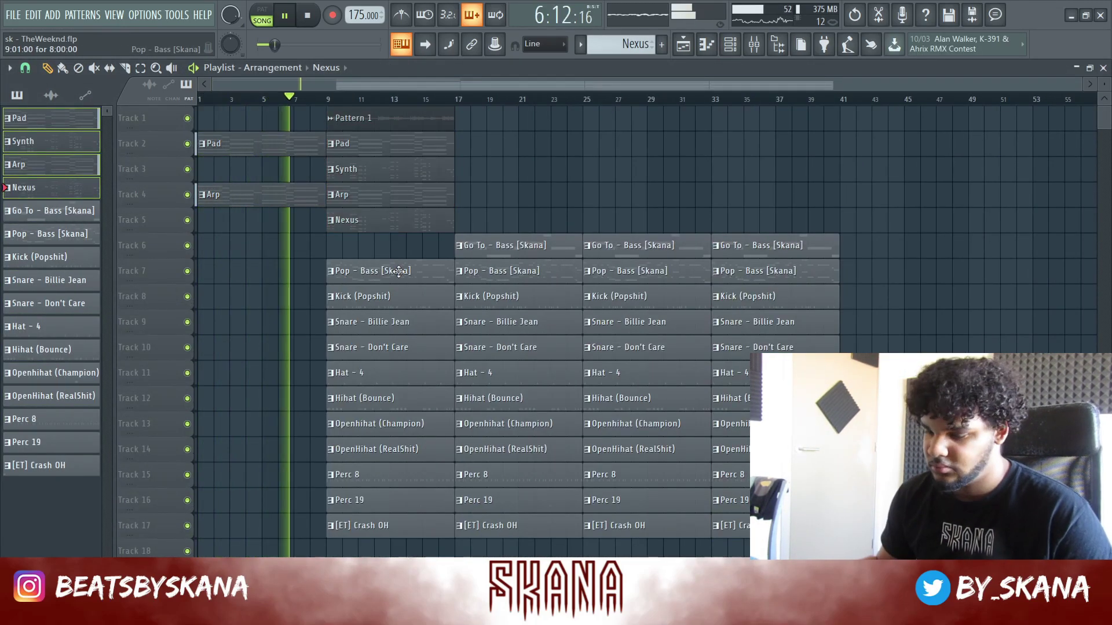
right_click(415, 280)
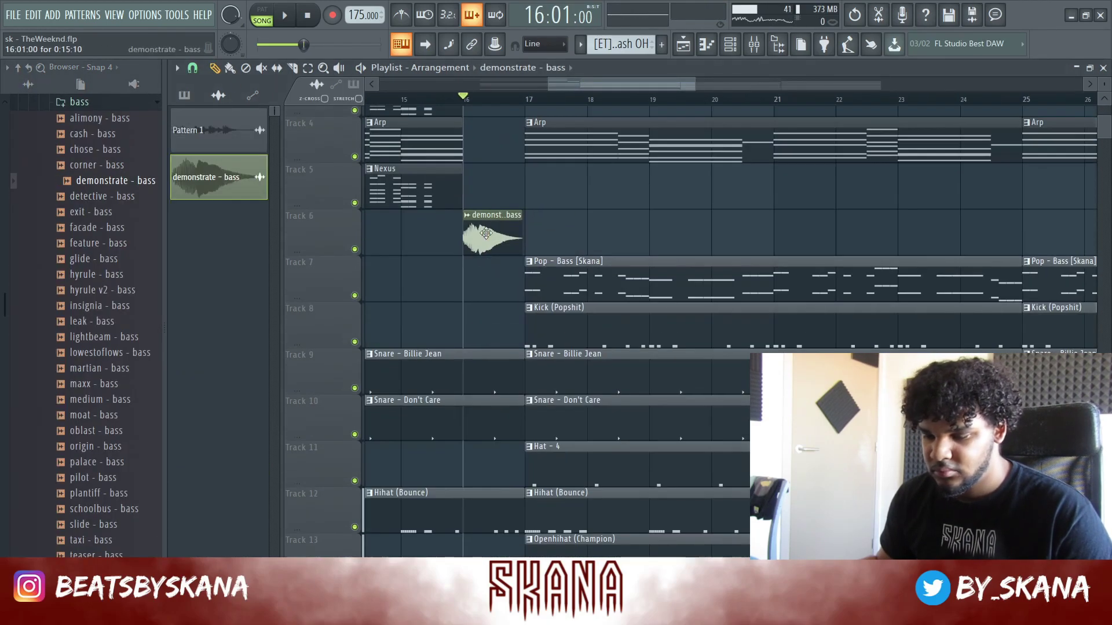
Set the playlist snap to 1/4 beat and move the demonstrate - bass clip on track 6 to the second beat of bar 16
click(191, 68)
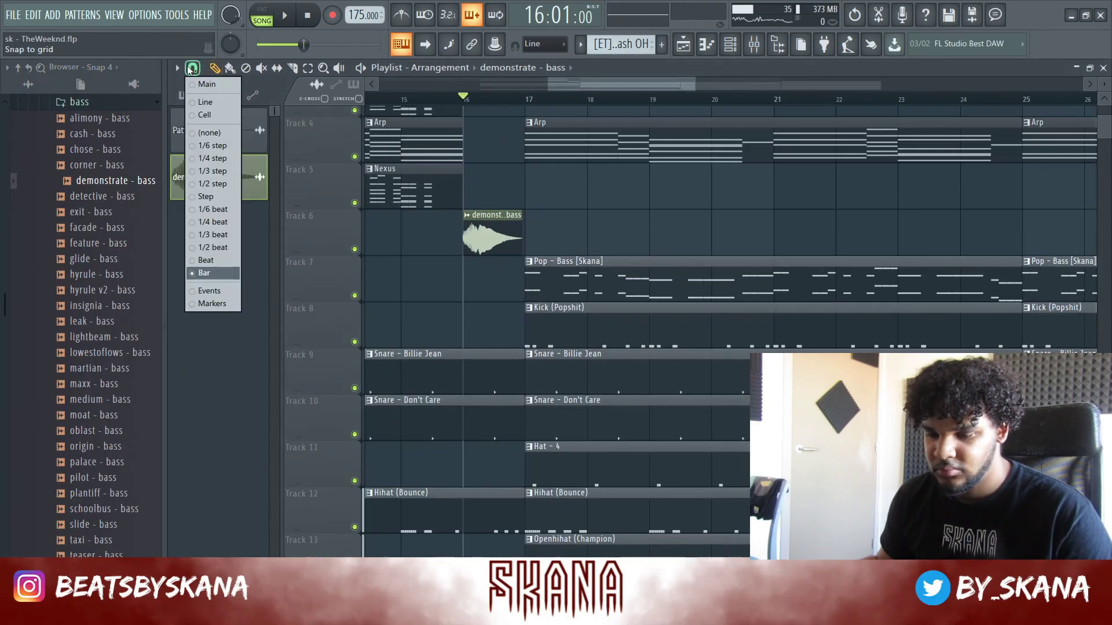
click(213, 222)
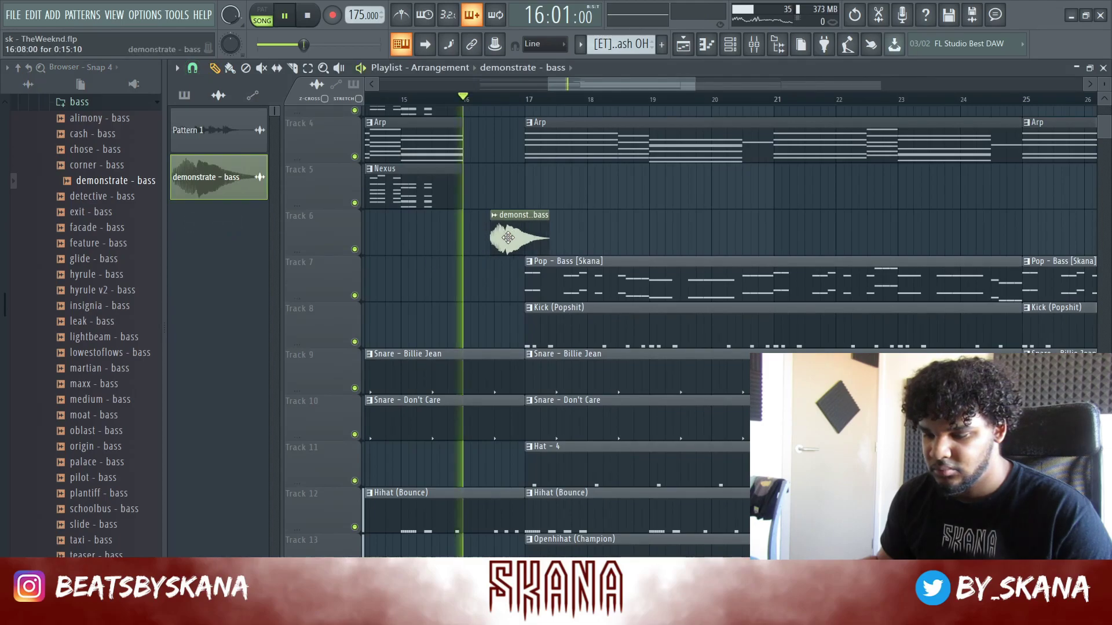
drag(498, 242, 502, 244)
click(399, 99)
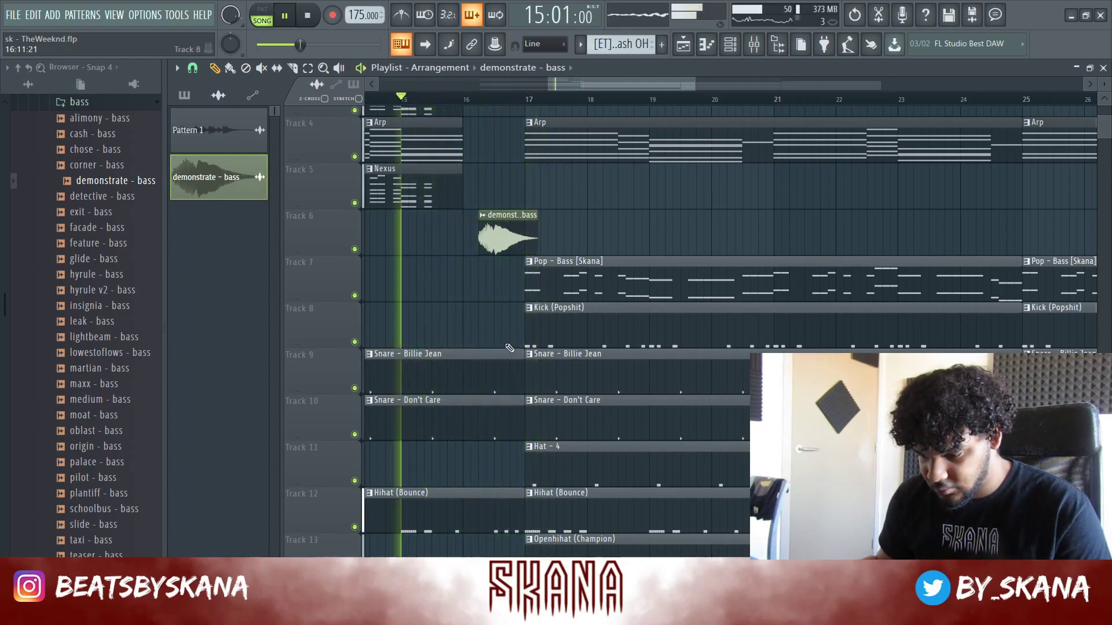
Shorten the snare and Hihat (Bounce) clips to mid-bar 16, and end the Pad, Synth, Arp and Nexus clips where demonstrate - bass starts
drag(510, 347, 510, 494)
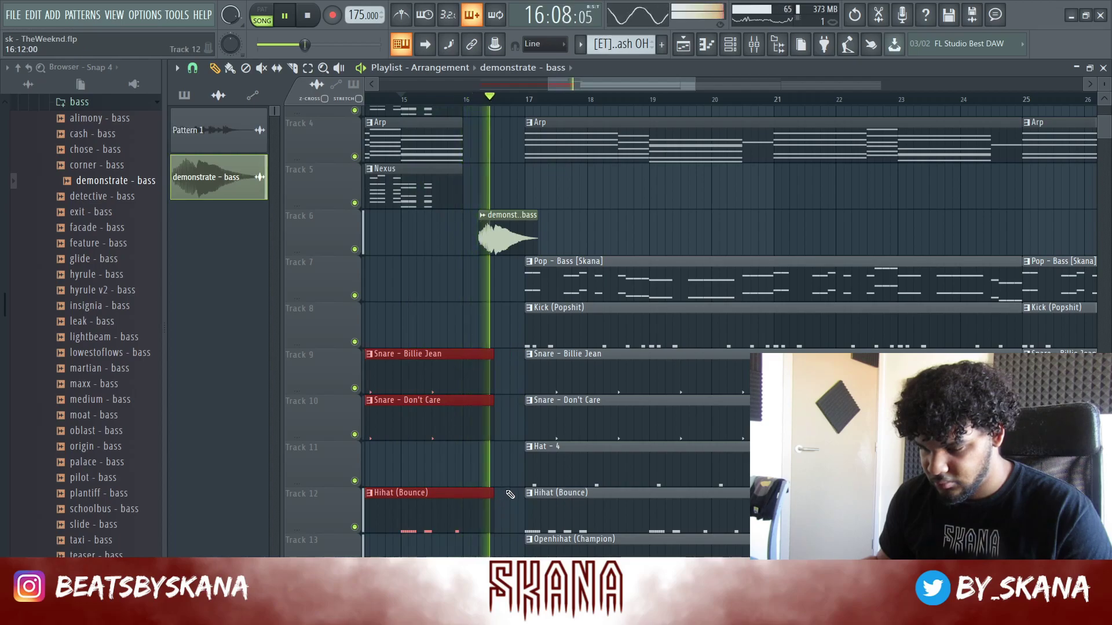
drag(457, 243, 478, 156)
key(space)
key(space)
click(509, 172)
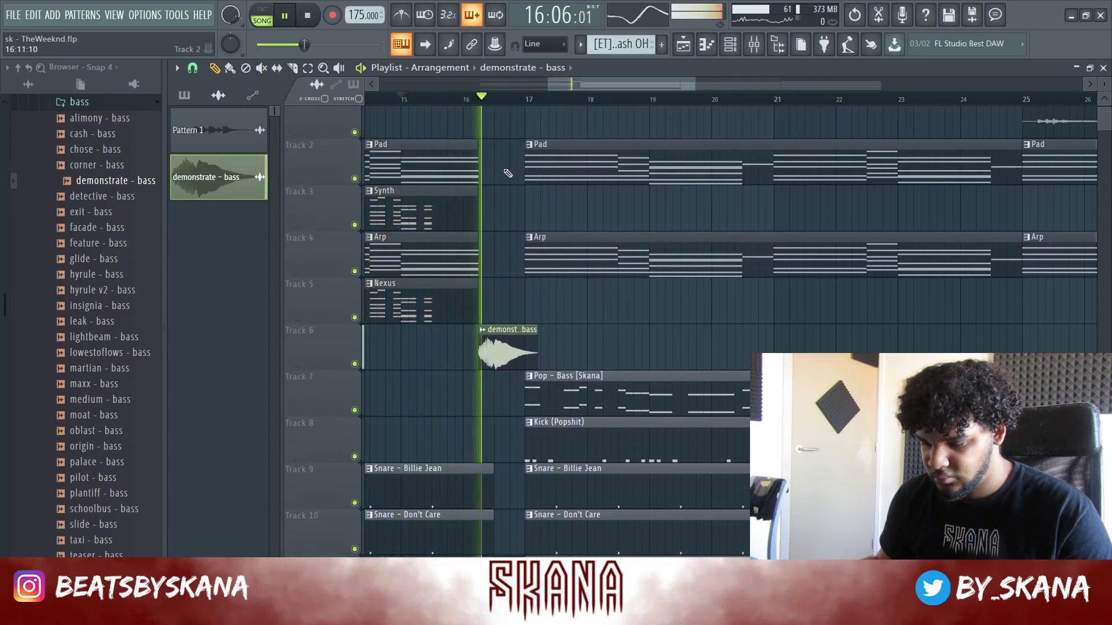
scroll(524, 216, down, 5)
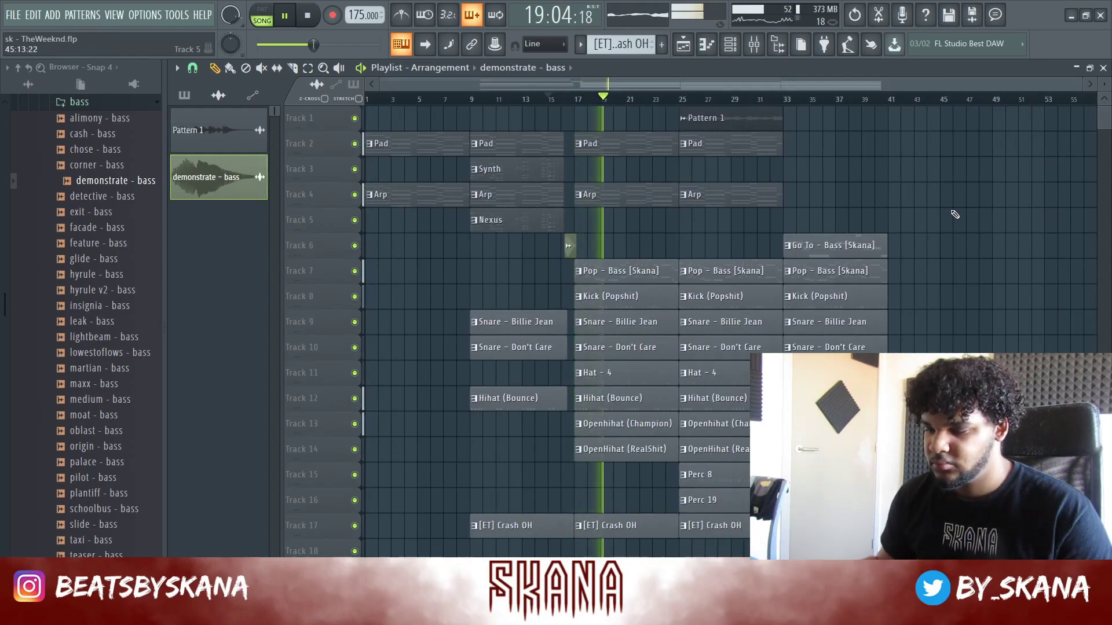
scroll(953, 211, up, 2)
scroll(949, 208, down, 2)
scroll(947, 203, up, 3)
scroll(943, 196, down, 1)
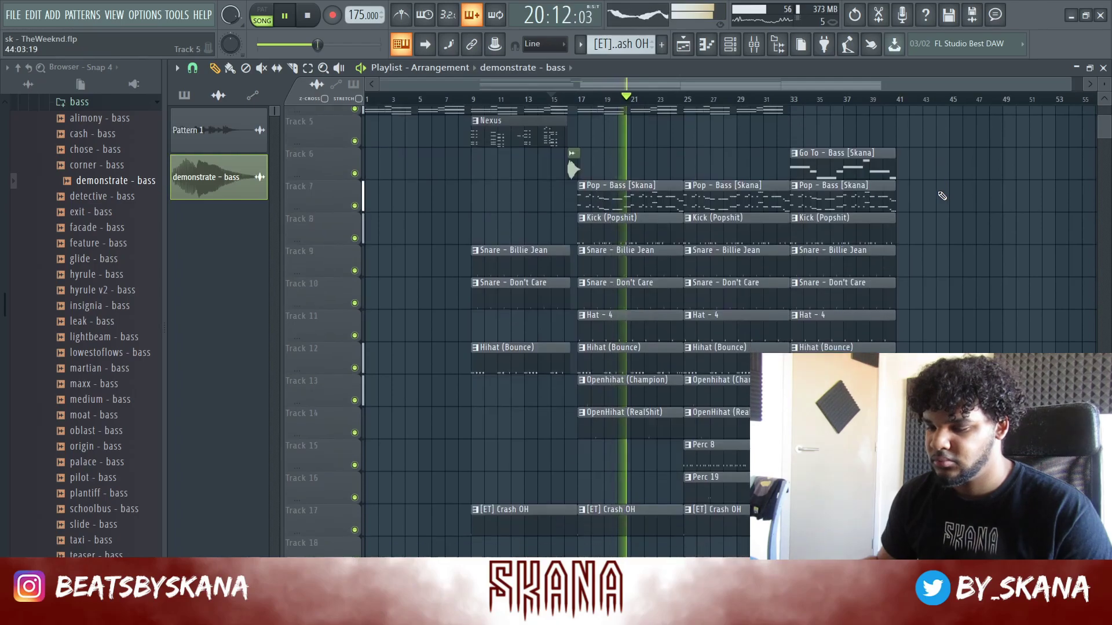
scroll(935, 183, down, 3)
Audition samples in the bass one-shot folder and place slide - bass on track 5 in bar 24
click(79, 102)
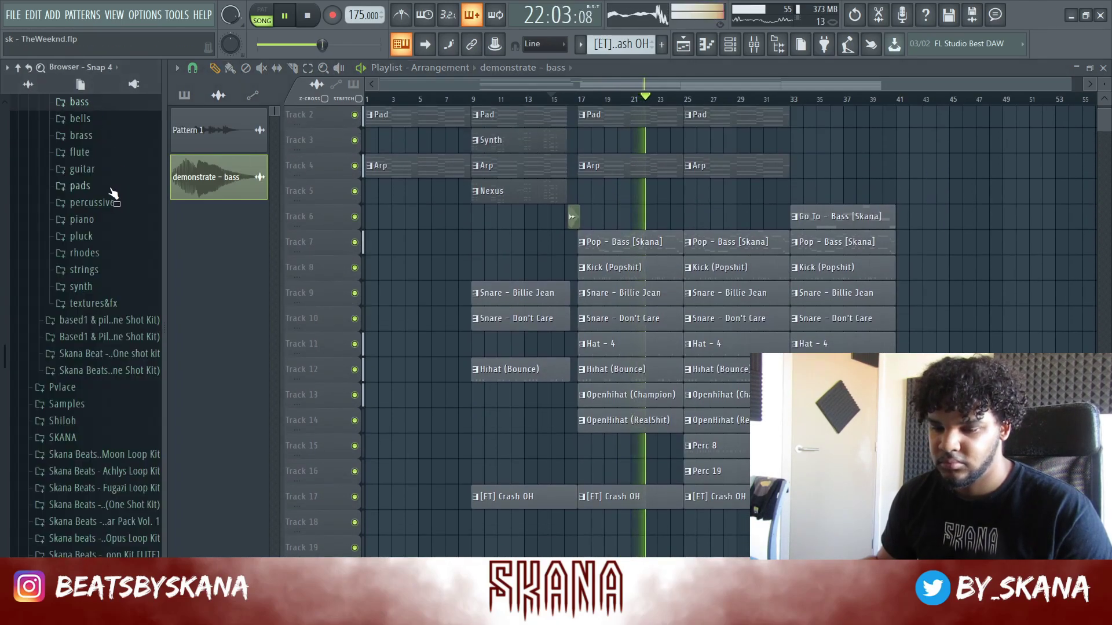
scroll(104, 205, up, 3)
click(92, 202)
key(space)
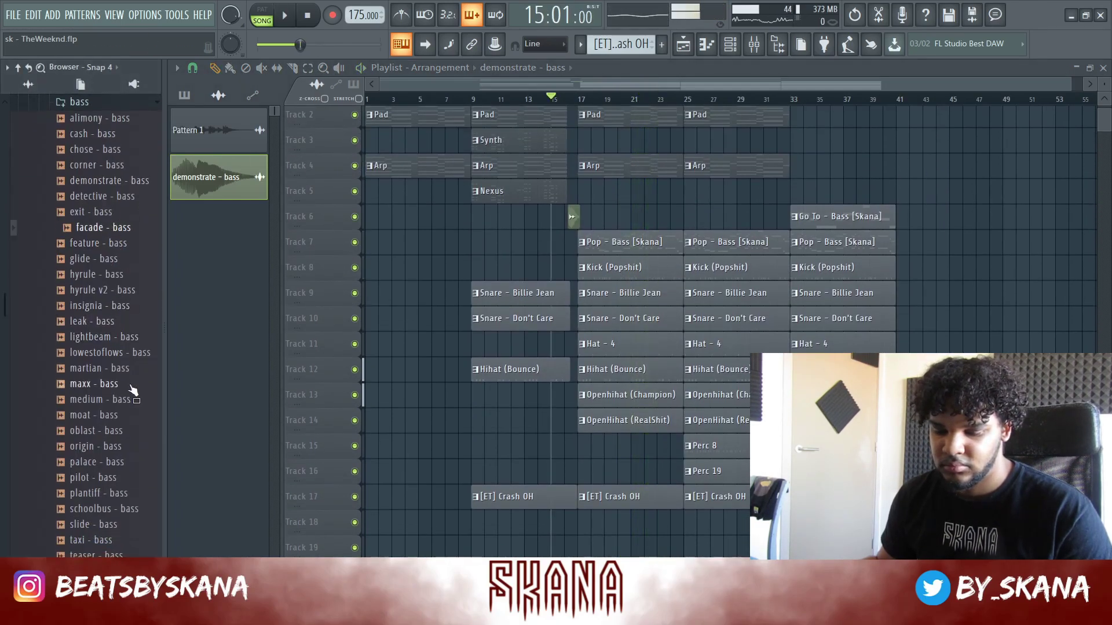
scroll(132, 390, down, 6)
click(98, 322)
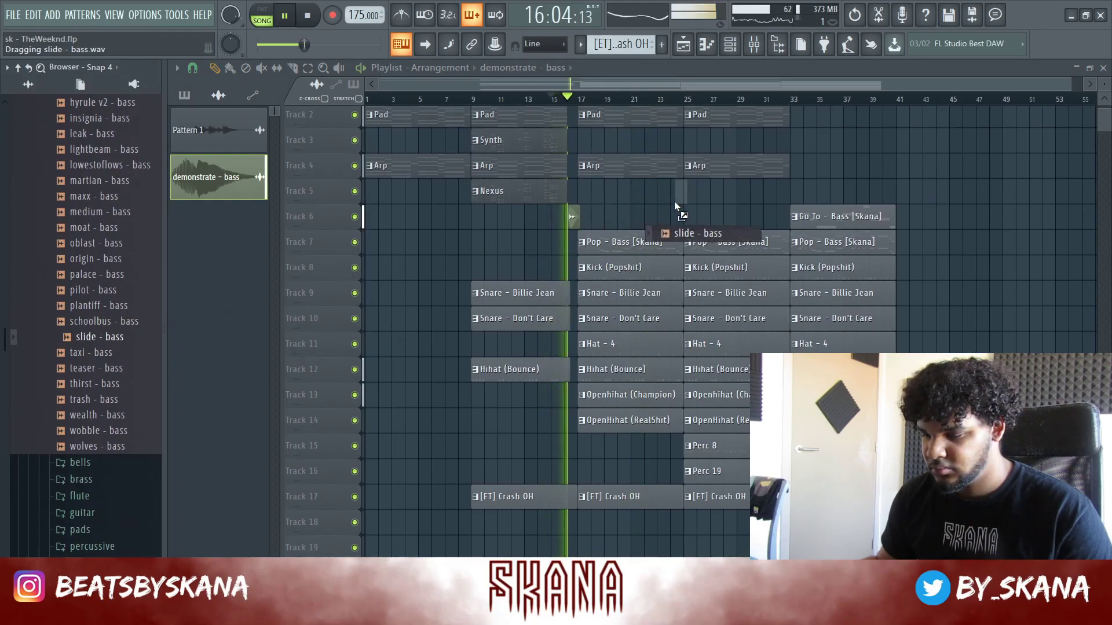
drag(675, 206, 677, 197)
Position the slide - bass clip so it ends at bar 25, and shorten the preceding Pad and Arp clips to end where it starts
scroll(601, 173, up, 5)
scroll(589, 110, up, 3)
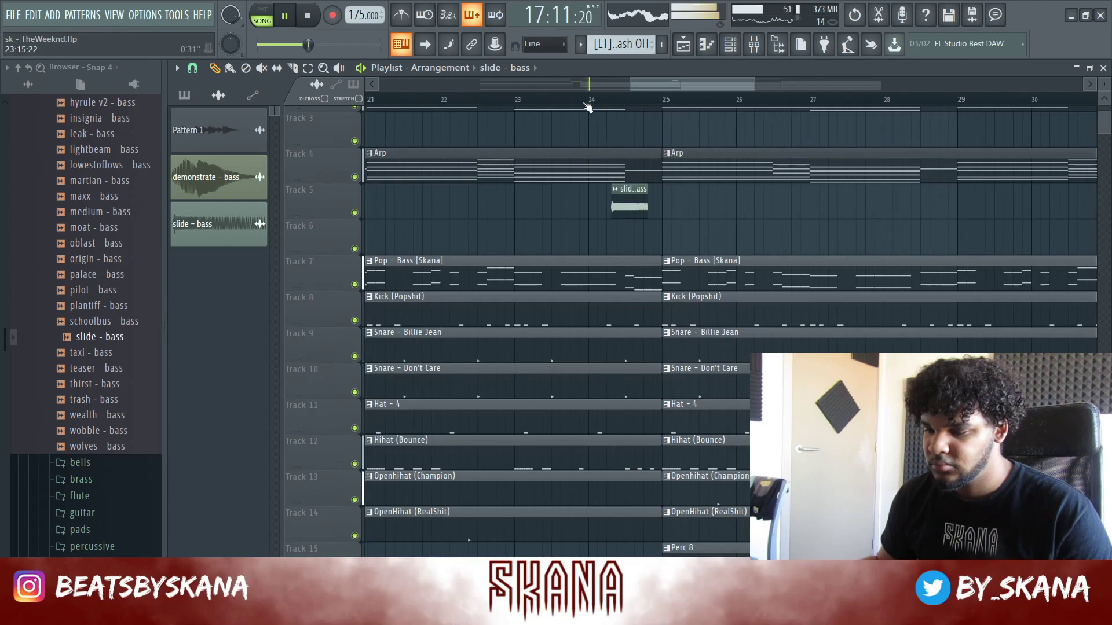
scroll(591, 141, up, 2)
click(543, 98)
drag(648, 211, 654, 161)
key(space)
scroll(657, 191, up, 2)
key(space)
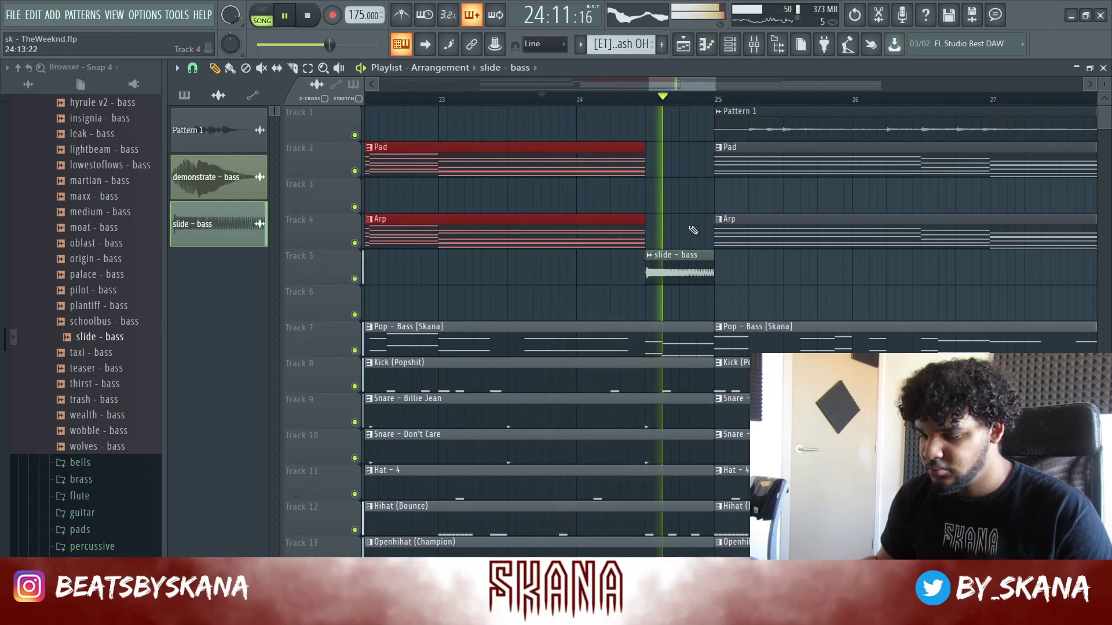
Shorten the bar 17 bass, drum and crash clips on tracks 7 to 17 to a length of 7:09:00, leaving a gap before bar 25
drag(691, 321, 662, 507)
key(space)
key(space)
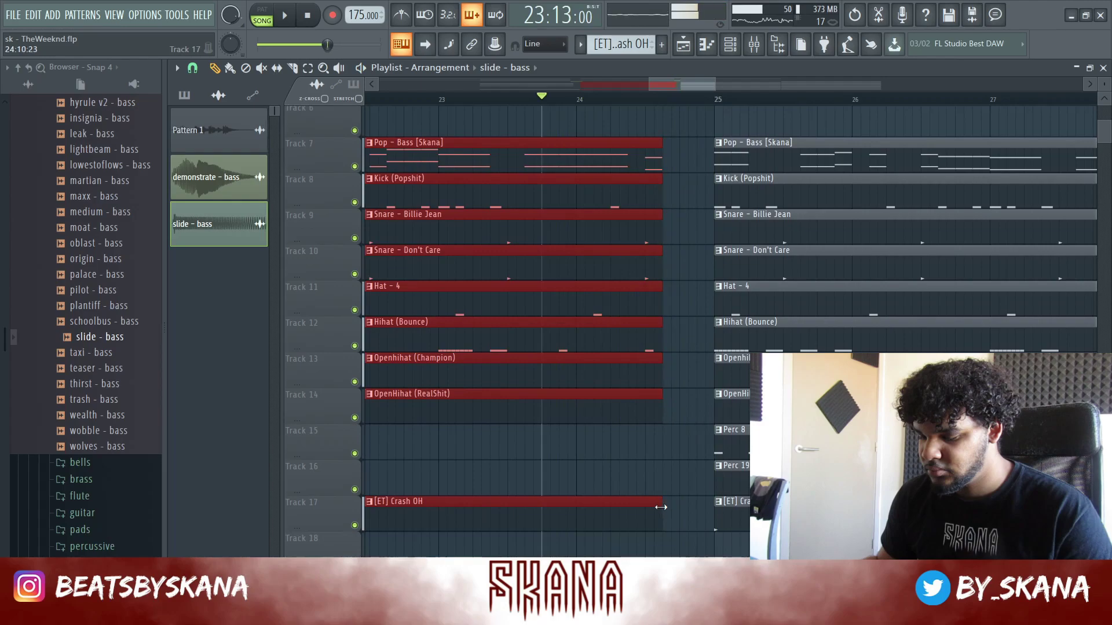
scroll(649, 507, up, 3)
key(space)
key(space)
drag(646, 270, 649, 269)
key(space)
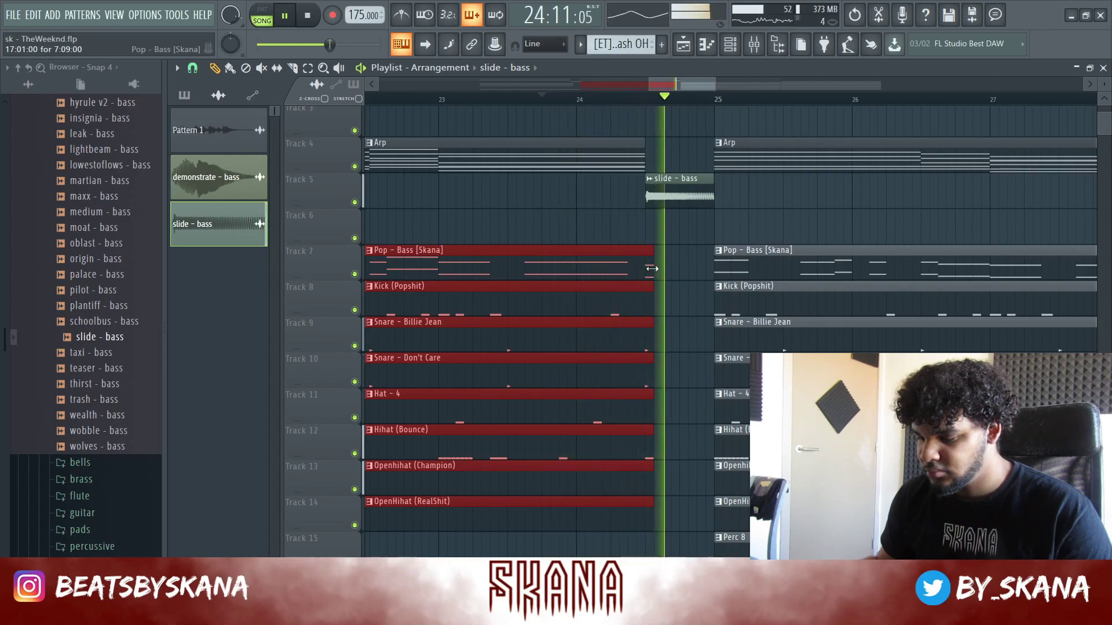
Deselect the shortened clips and save the project
scroll(854, 197, down, 5)
click(854, 197)
key(ctrl+s)
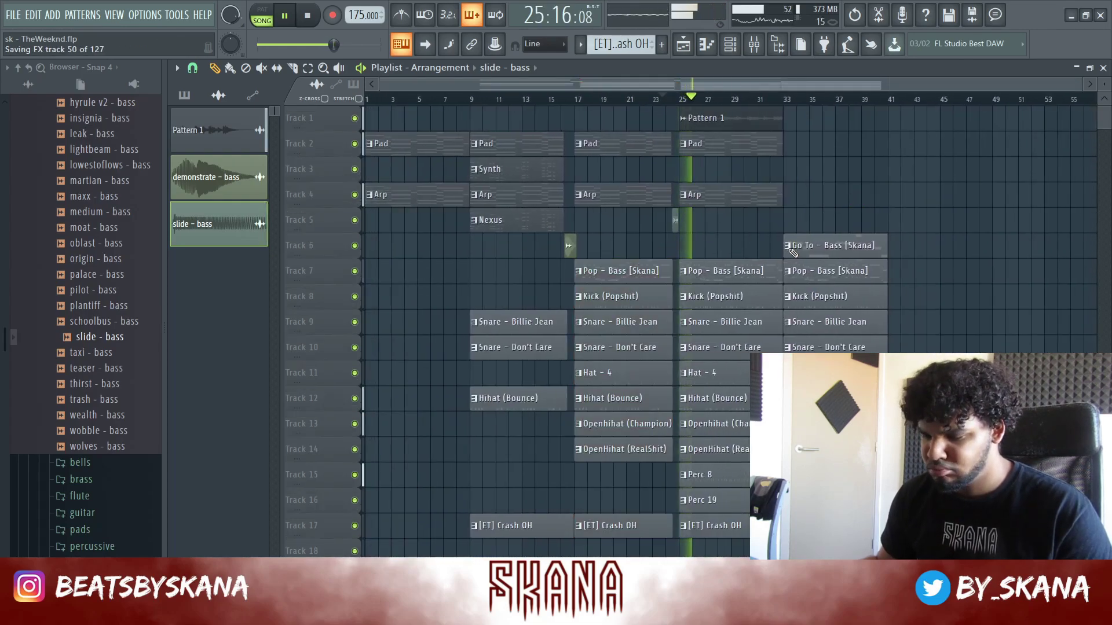